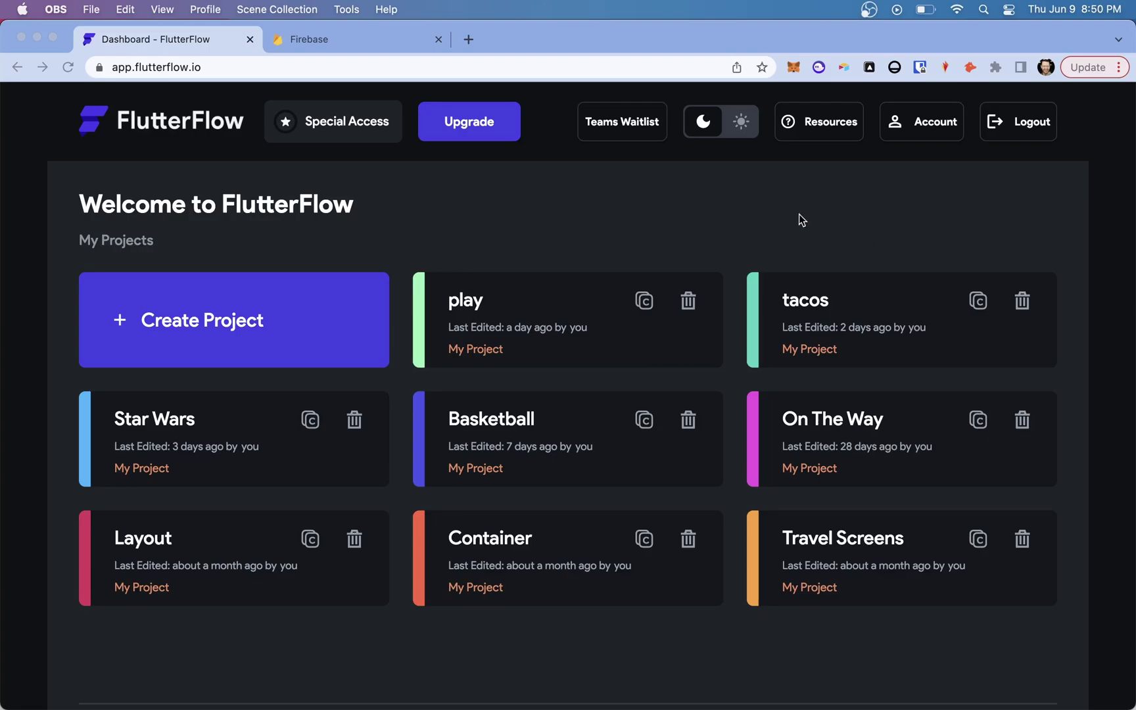
# - Create a new blank-app FlutterFlow project named Bagels
pyautogui.click(229, 334)
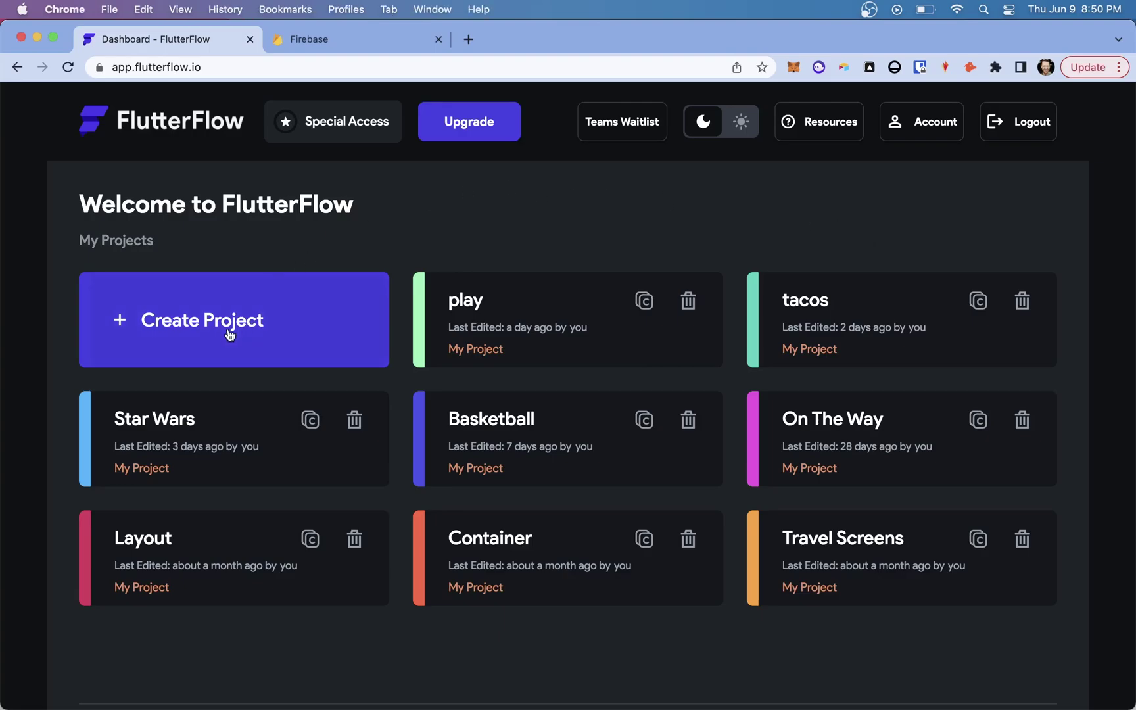
pyautogui.click(227, 328)
pyautogui.click(308, 243)
pyautogui.write('Bagels')
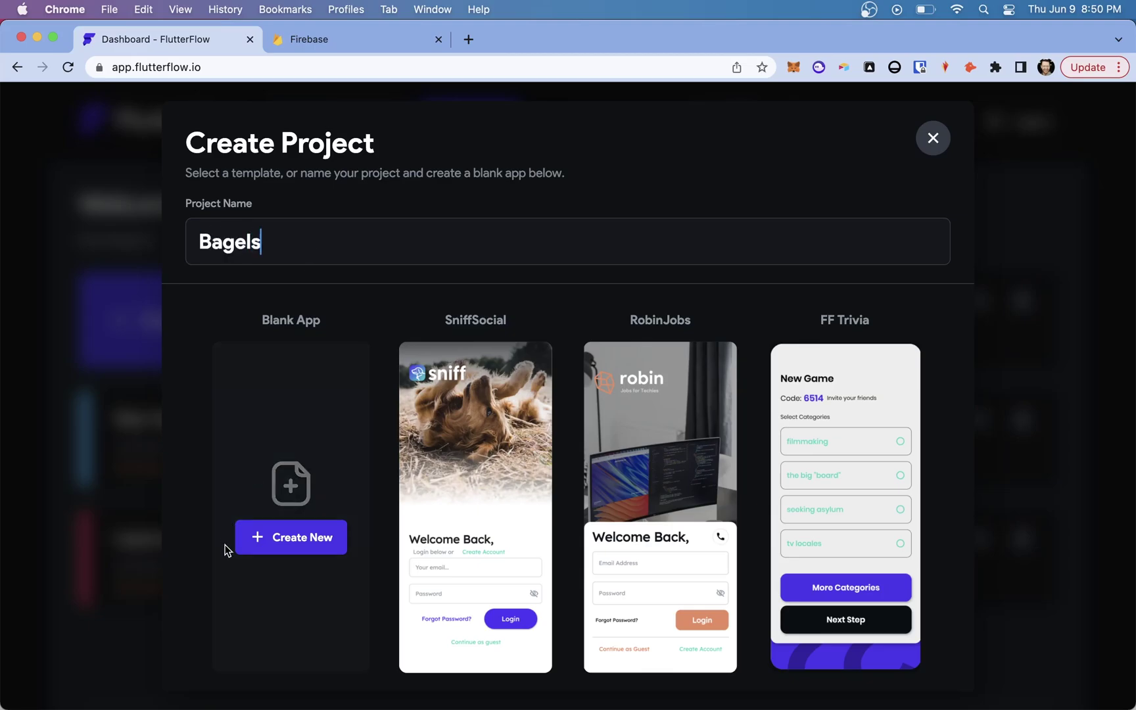
pyautogui.click(291, 536)
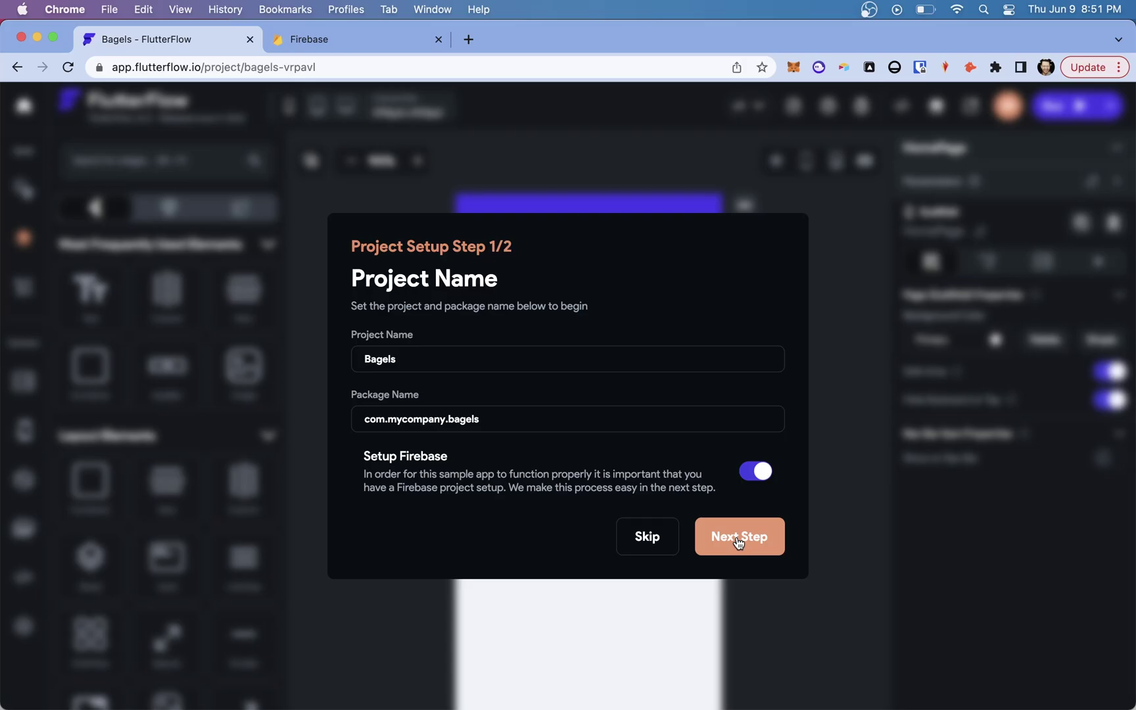
# - Advance the Bagels setup to the Firebase step and open the Firebase console
pyautogui.click(739, 538)
pyautogui.click(353, 37)
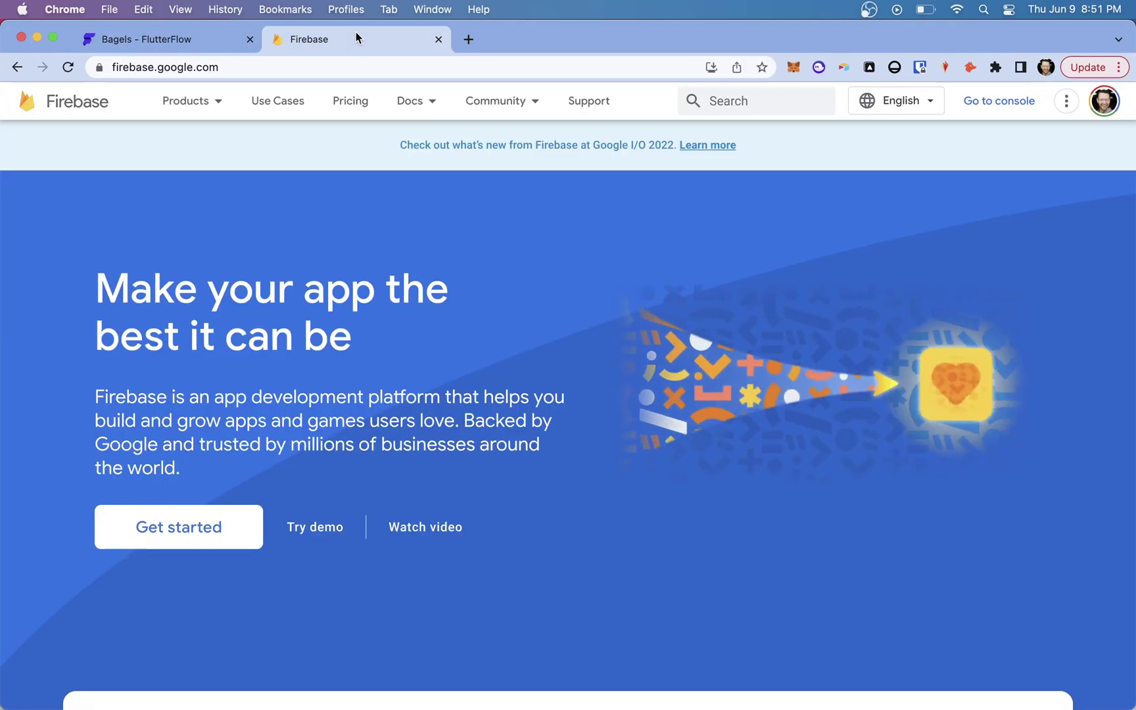
pyautogui.click(998, 100)
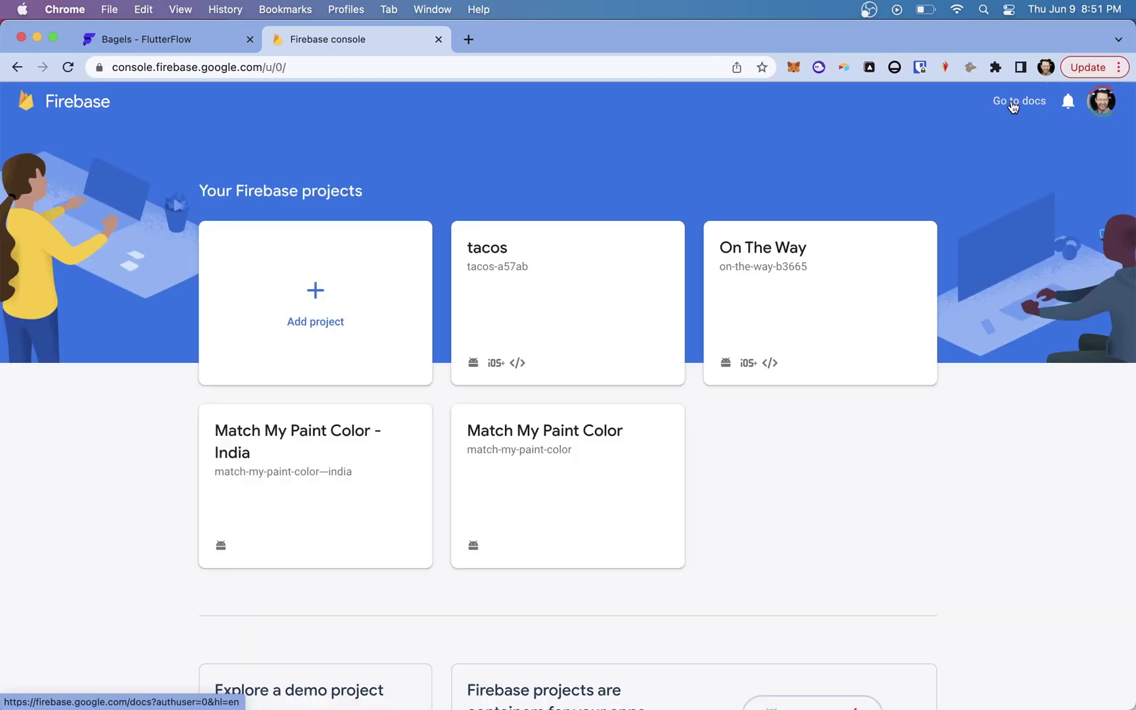
# - Create a Firebase project named Bagels with Google Analytics disabled
pyautogui.click(315, 302)
pyautogui.click(311, 406)
pyautogui.write('Ba')
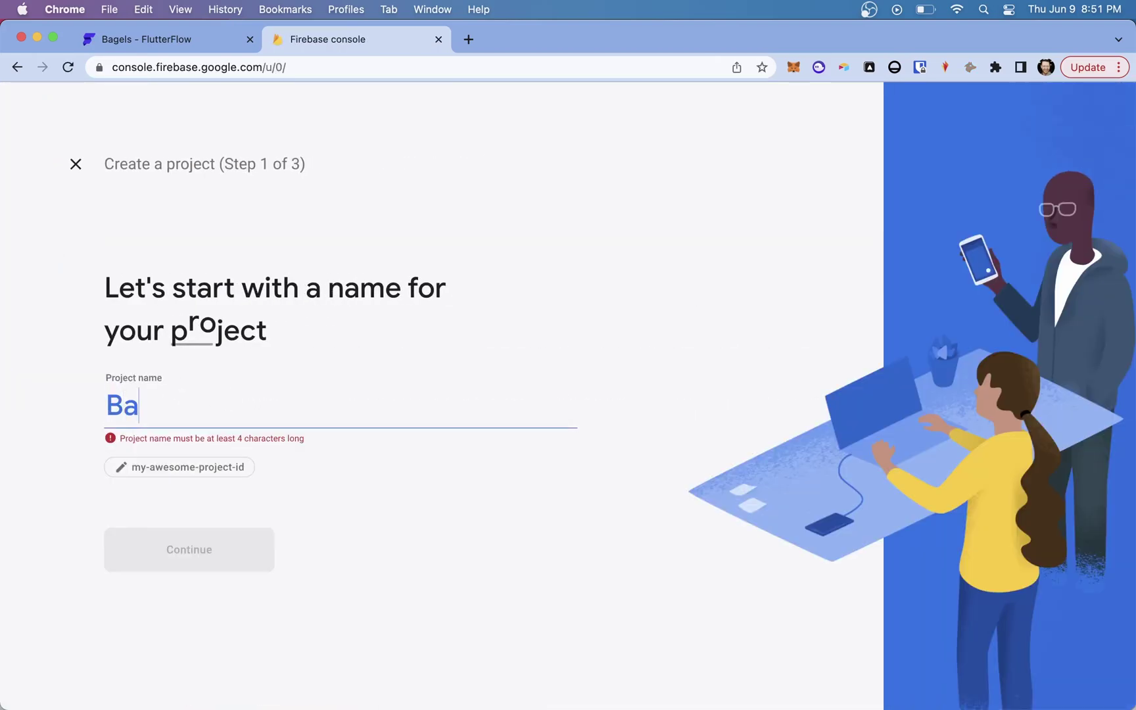
pyautogui.write('gels')
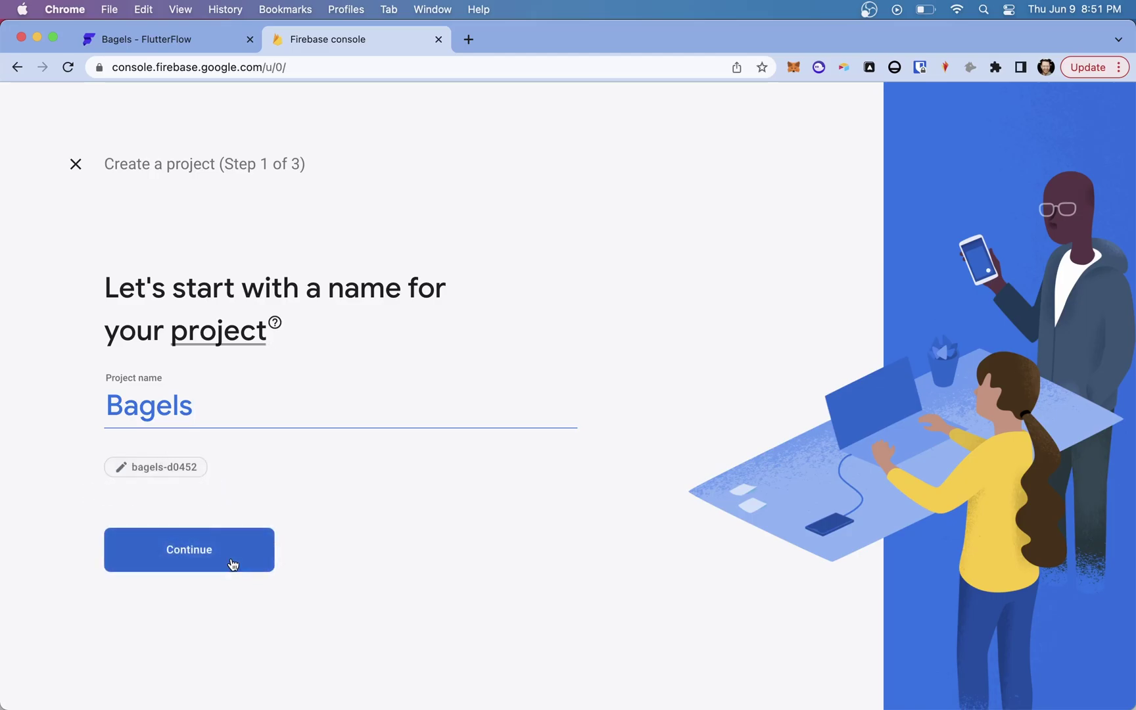
pyautogui.click(231, 562)
pyautogui.scroll(-2, 297, 506)
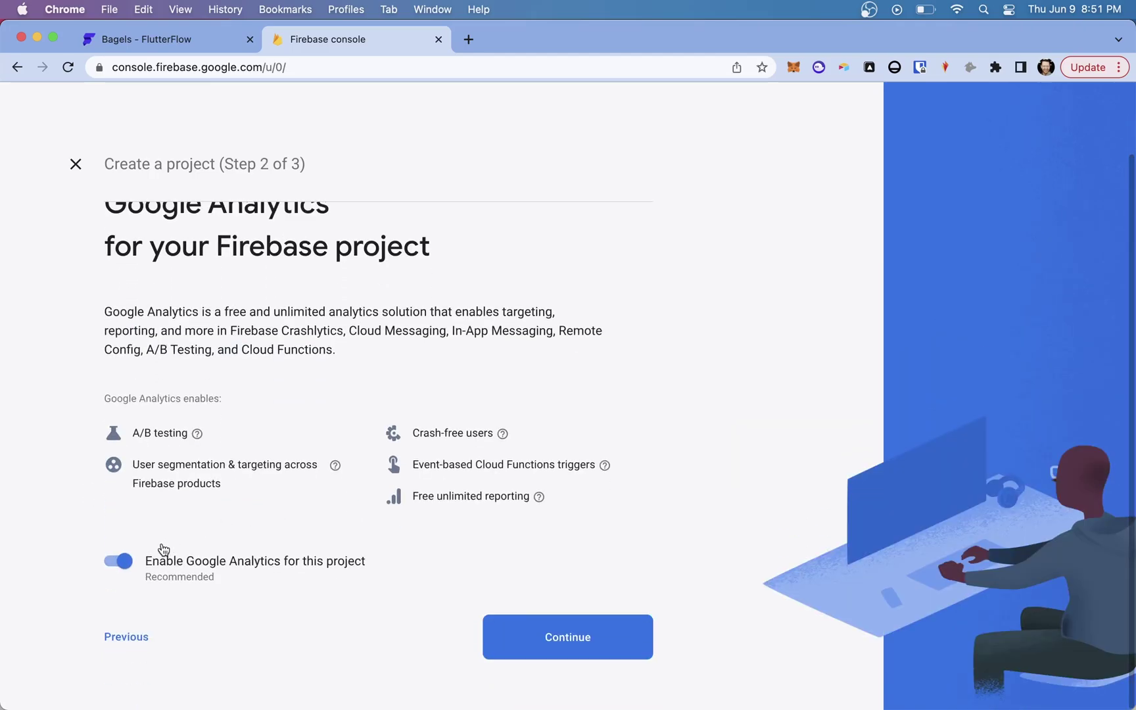
pyautogui.click(119, 561)
pyautogui.click(569, 637)
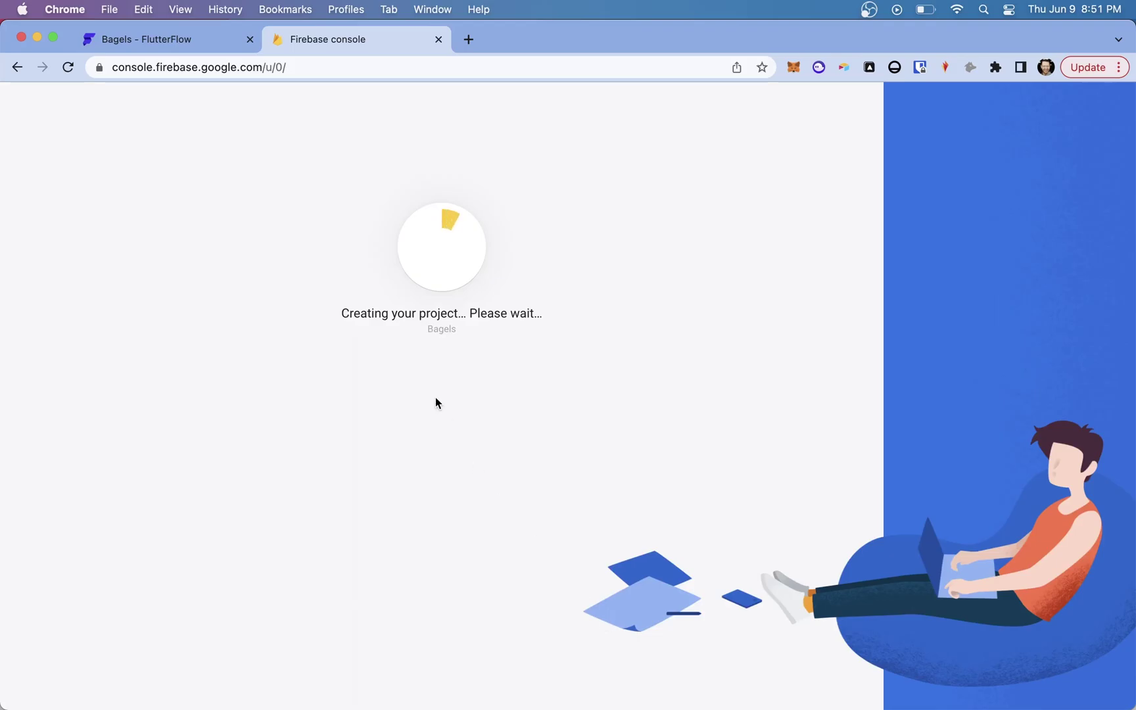
pyautogui.click(444, 416)
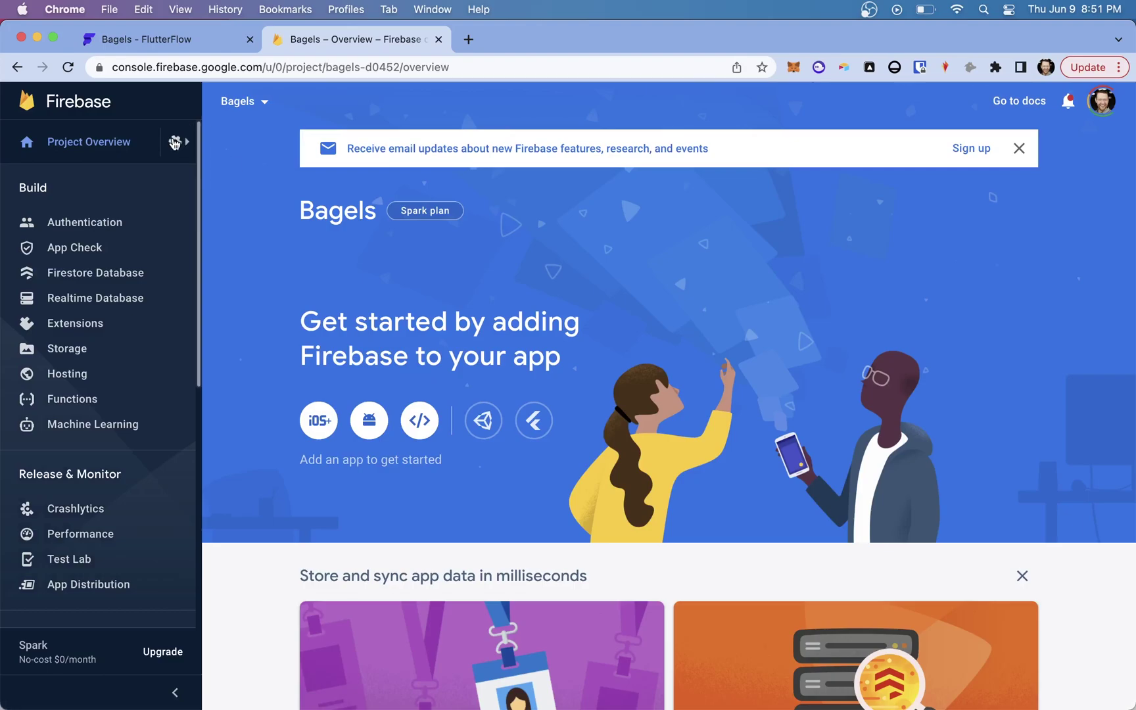
pyautogui.click(178, 142)
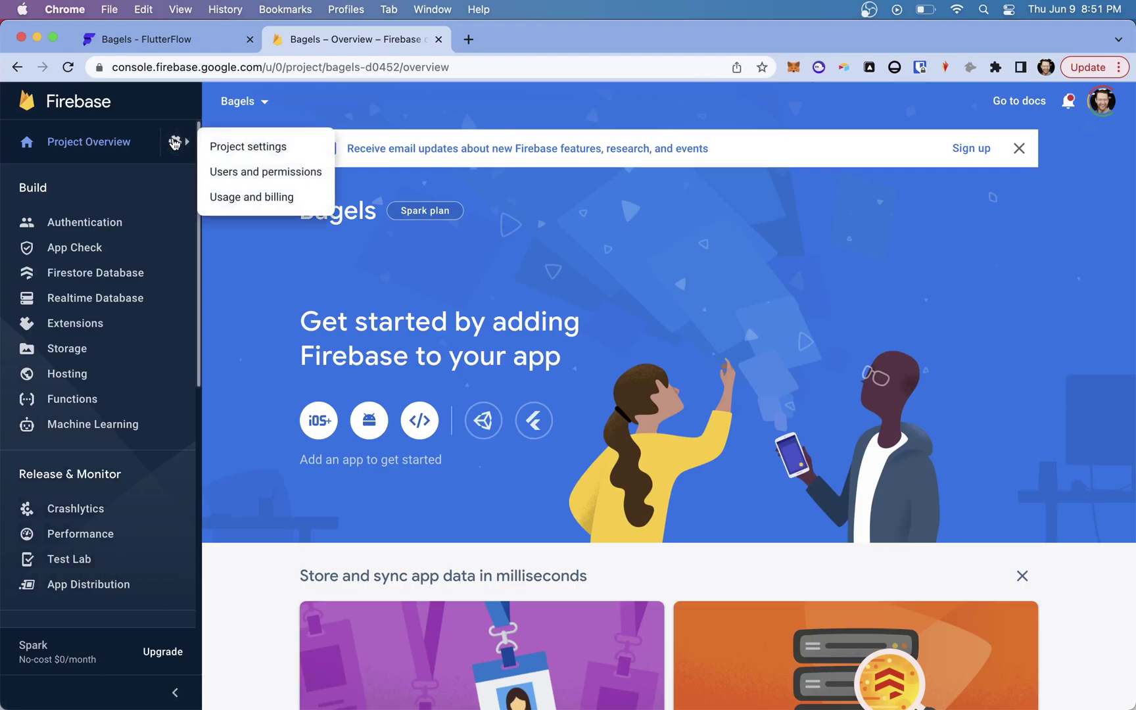
pyautogui.click(241, 174)
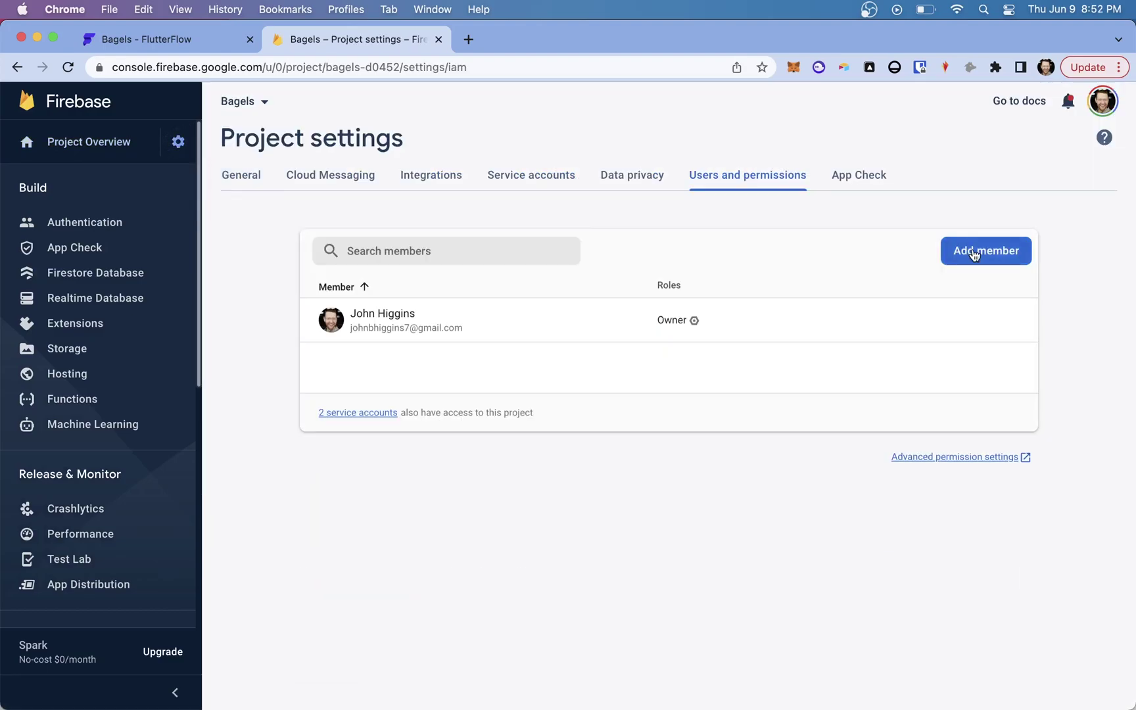
pyautogui.click(972, 252)
pyautogui.click(877, 346)
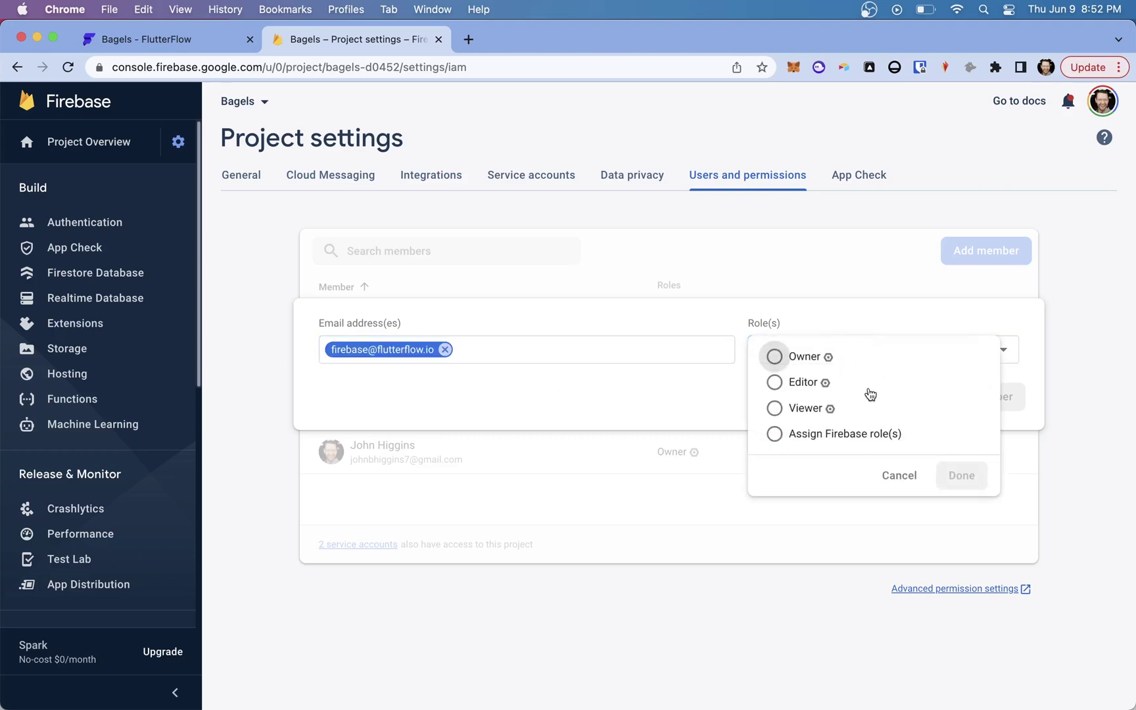
pyautogui.click(775, 381)
pyautogui.click(961, 507)
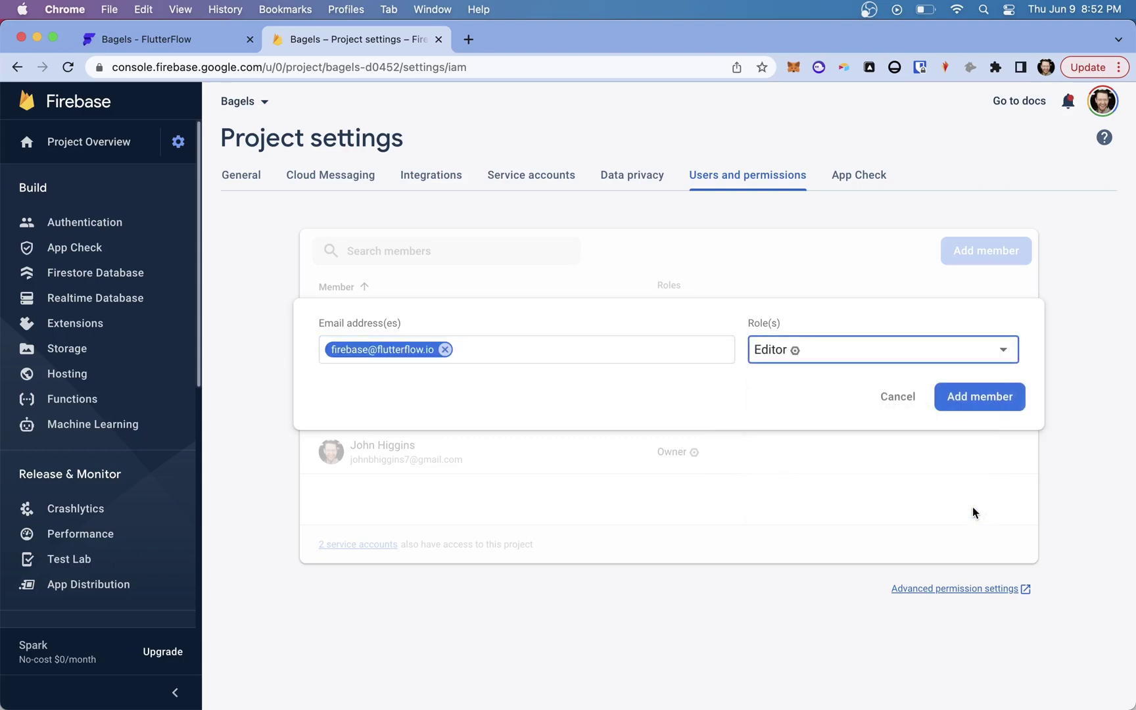
pyautogui.click(979, 396)
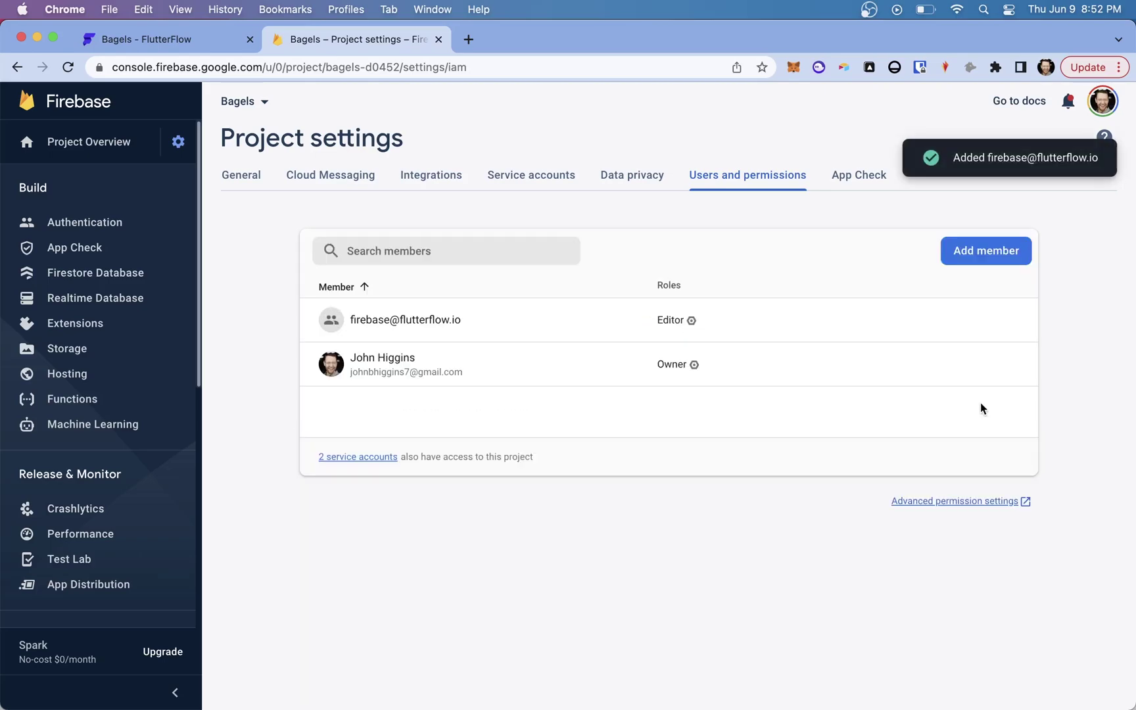
pyautogui.click(932, 503)
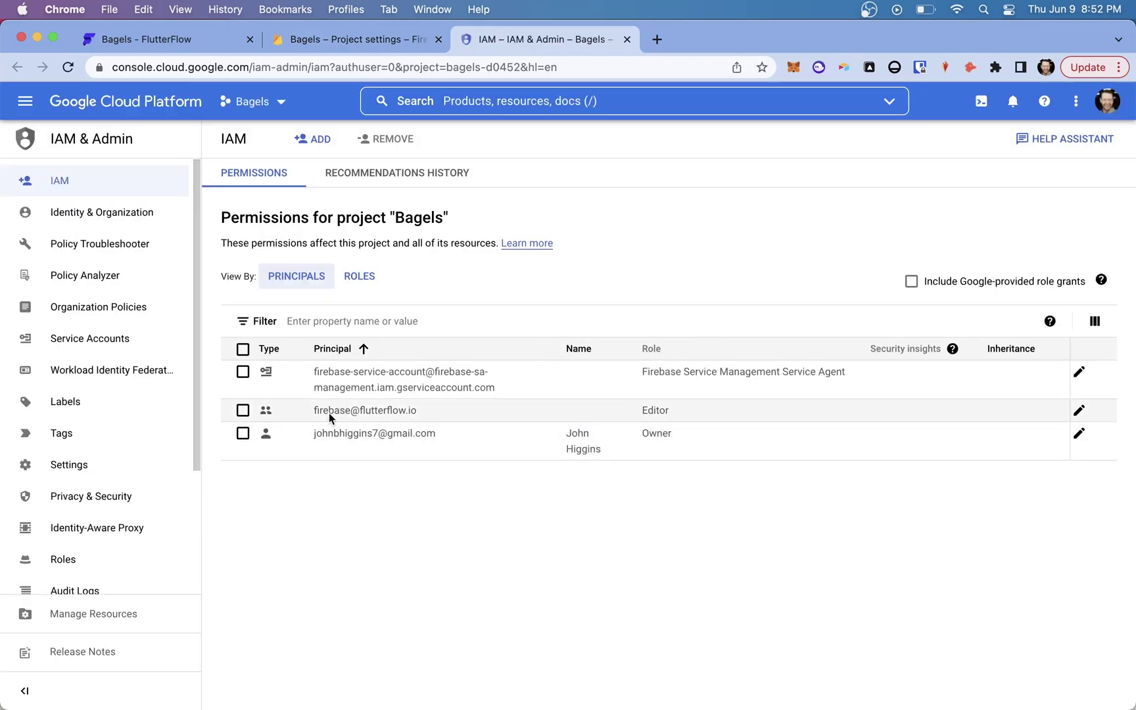
pyautogui.click(1078, 411)
pyautogui.click(558, 295)
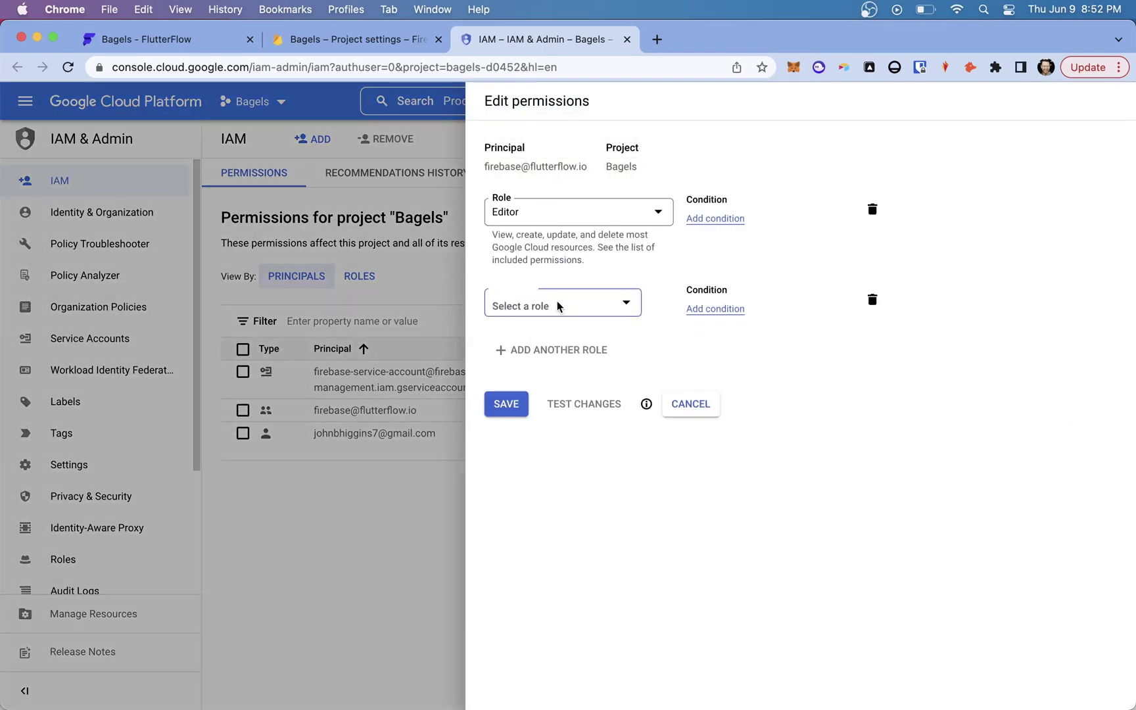
pyautogui.click(559, 301)
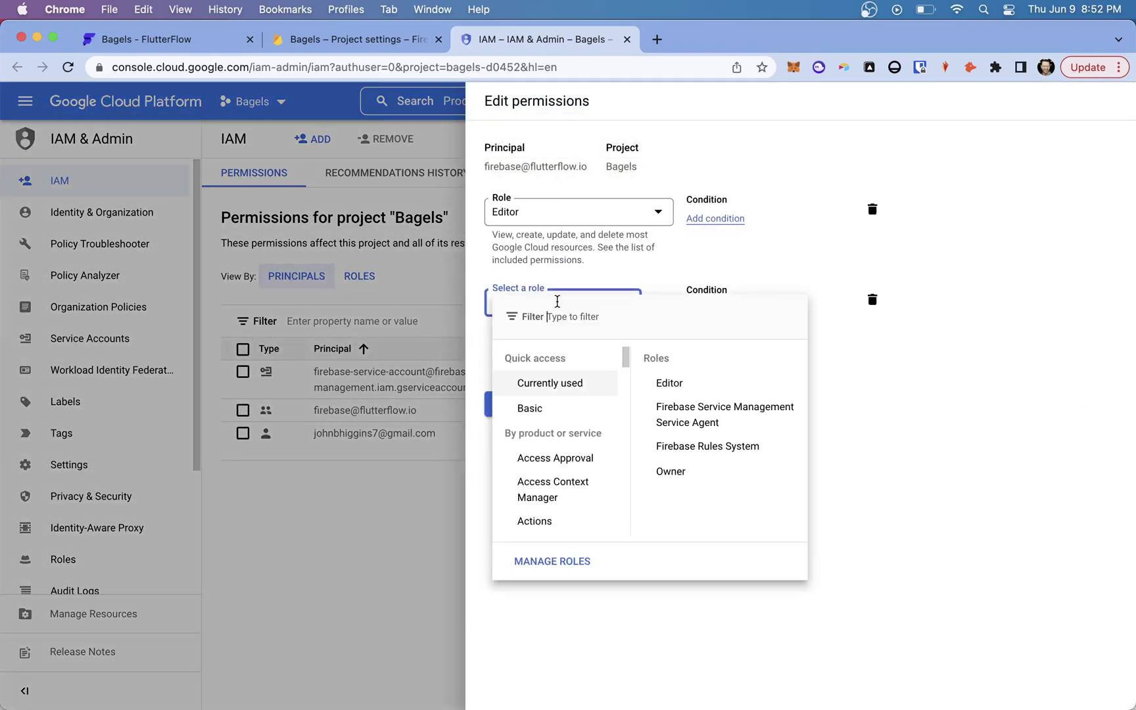
pyautogui.write('cloud functi')
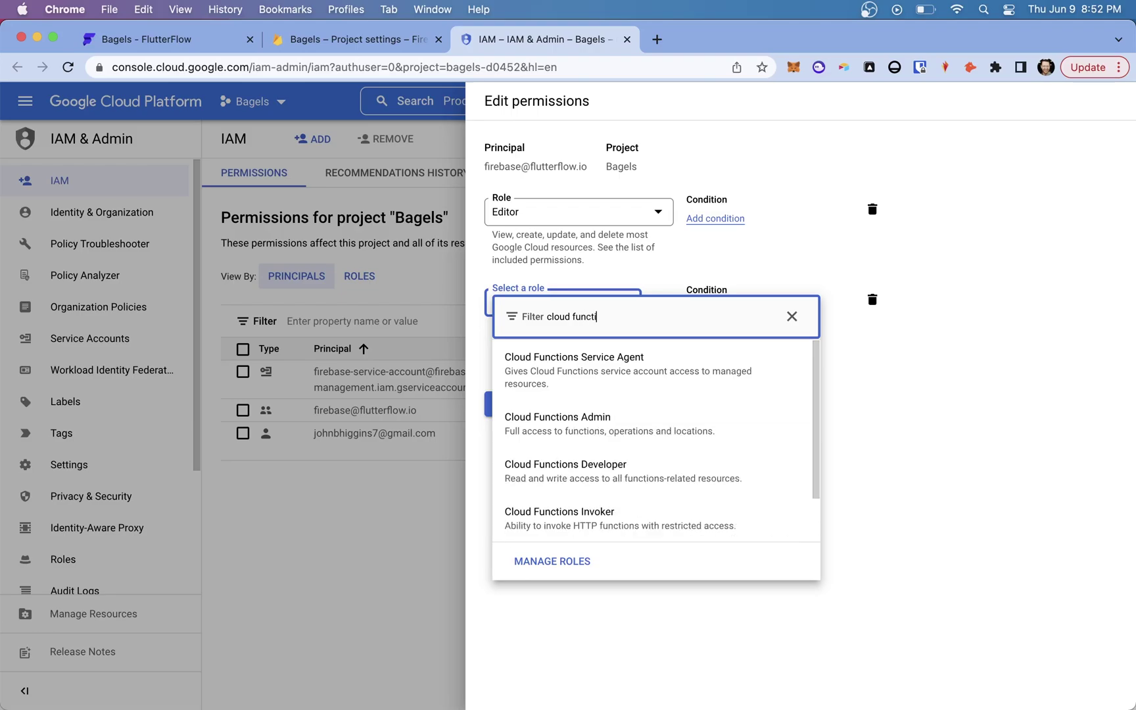
pyautogui.write('ons')
pyautogui.click(578, 418)
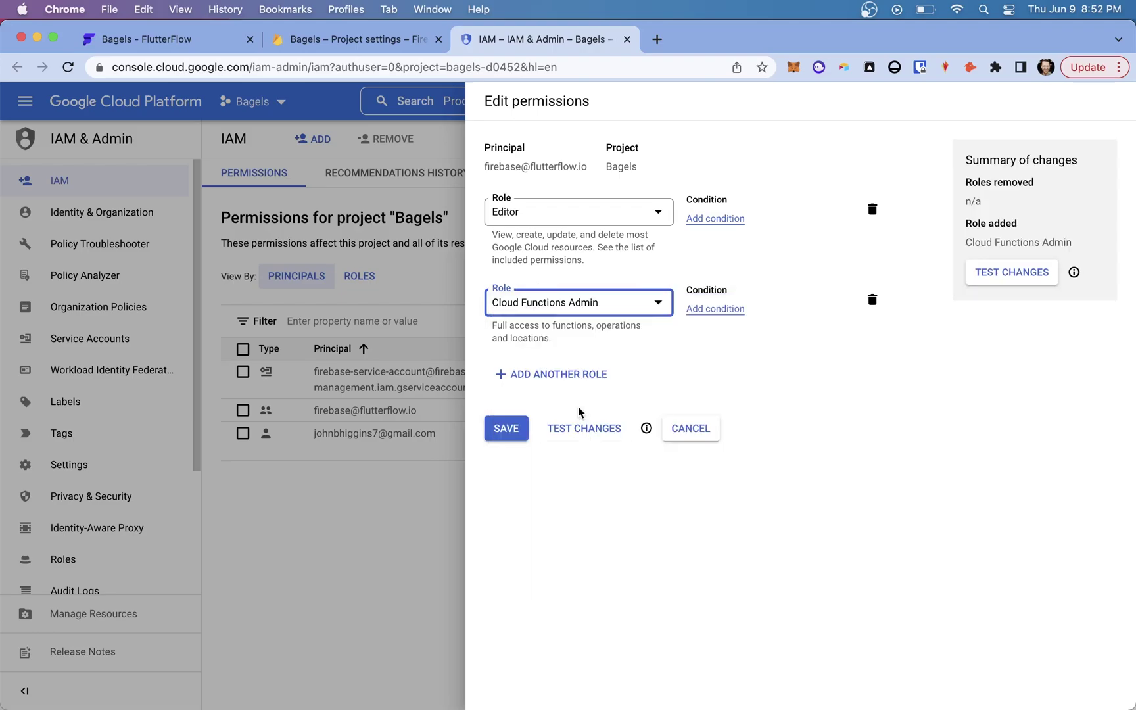
pyautogui.click(558, 373)
pyautogui.click(565, 379)
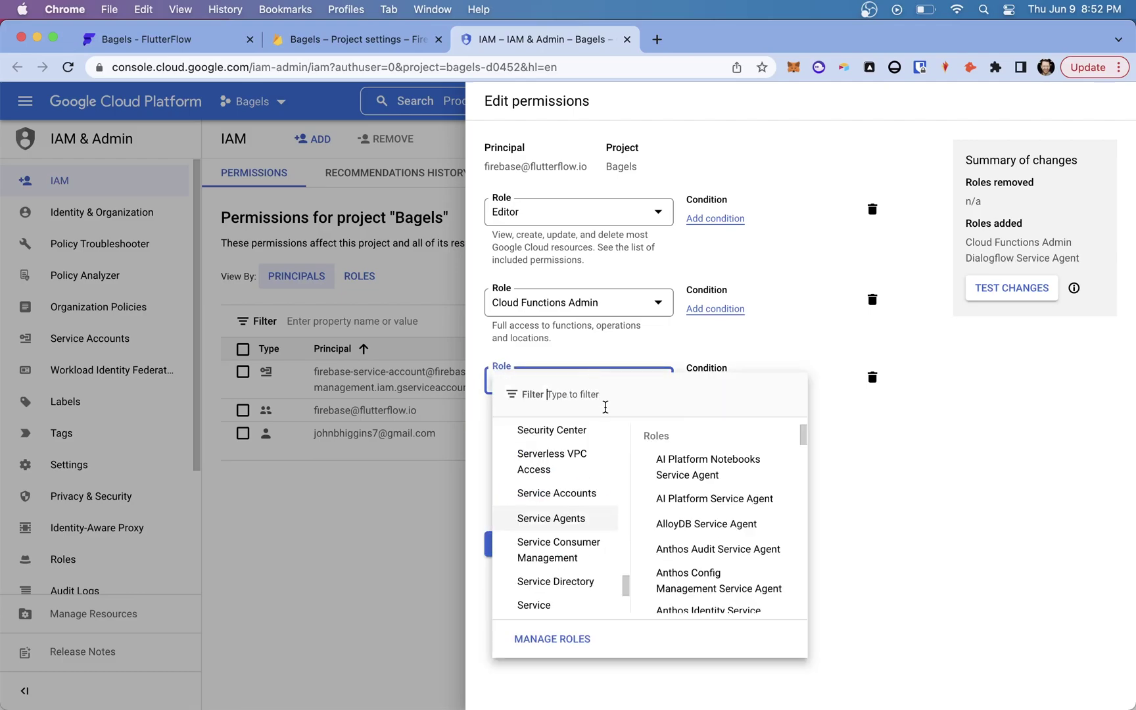
pyautogui.write('service account')
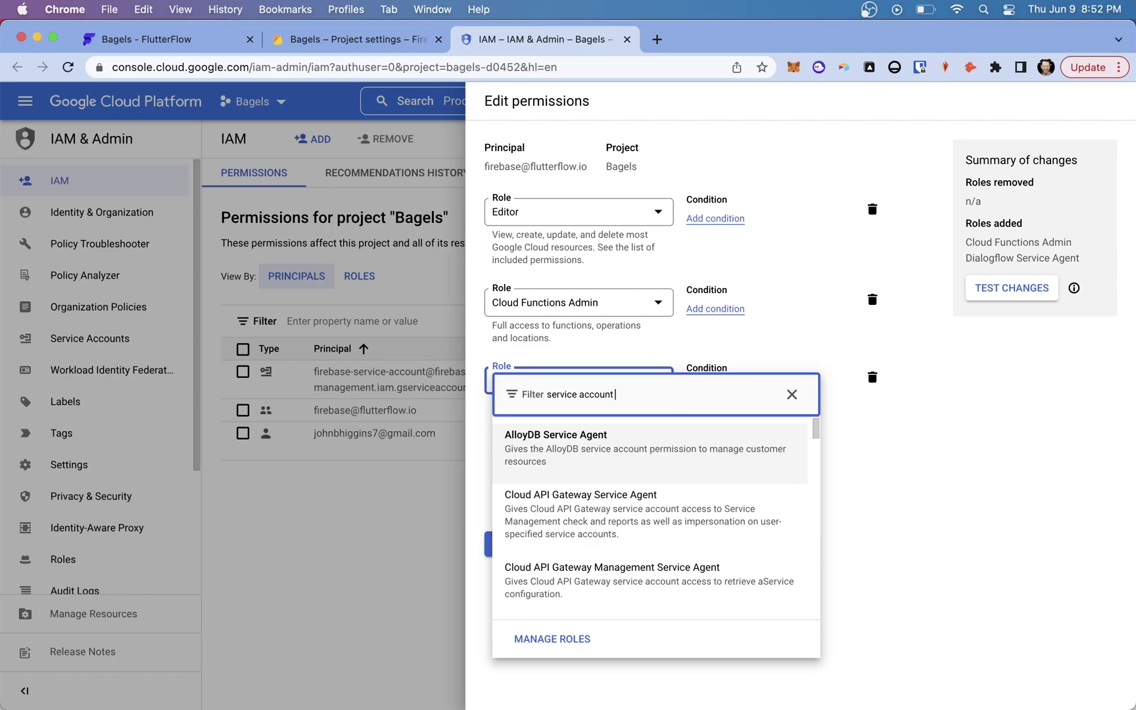
pyautogui.write(' user')
pyautogui.scroll(-3, 615, 514)
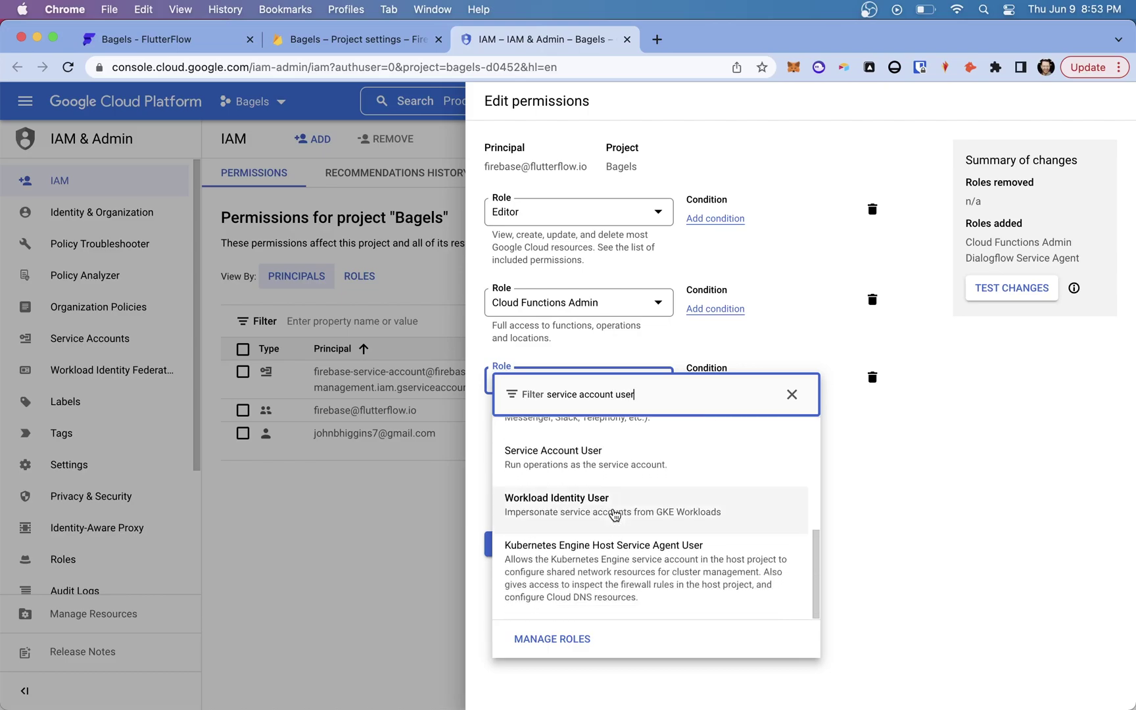
pyautogui.click(603, 457)
pyautogui.click(503, 508)
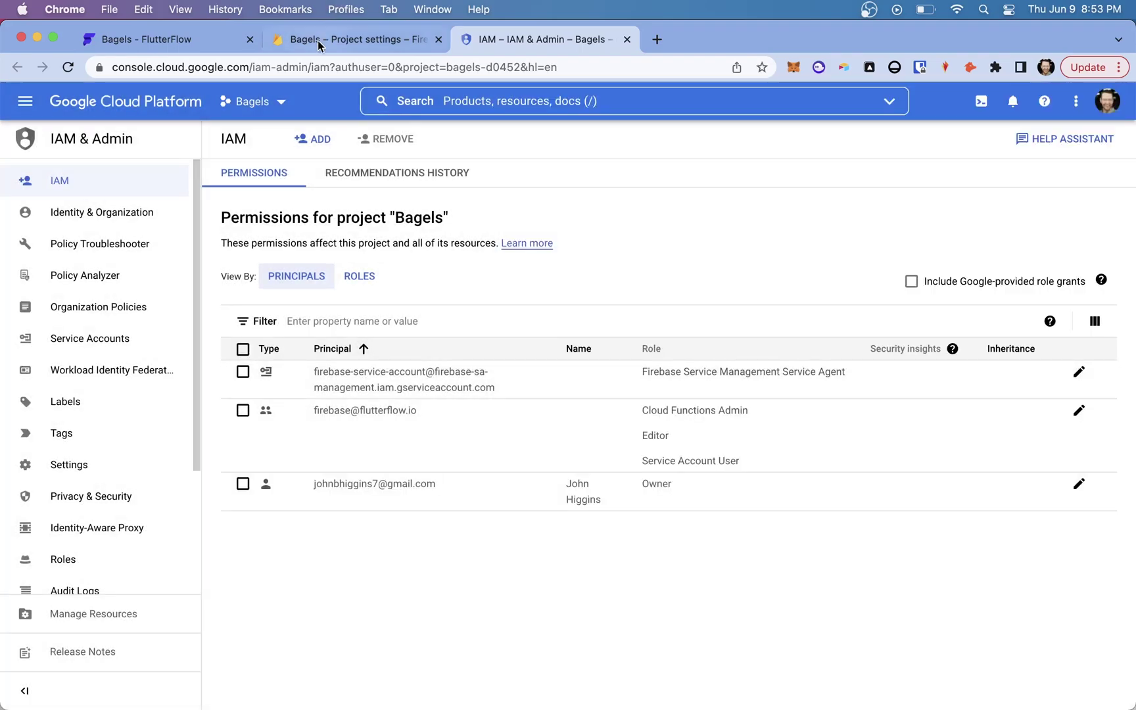
# - Create and enable a Firestore database in test mode for Bagels
pyautogui.click(351, 39)
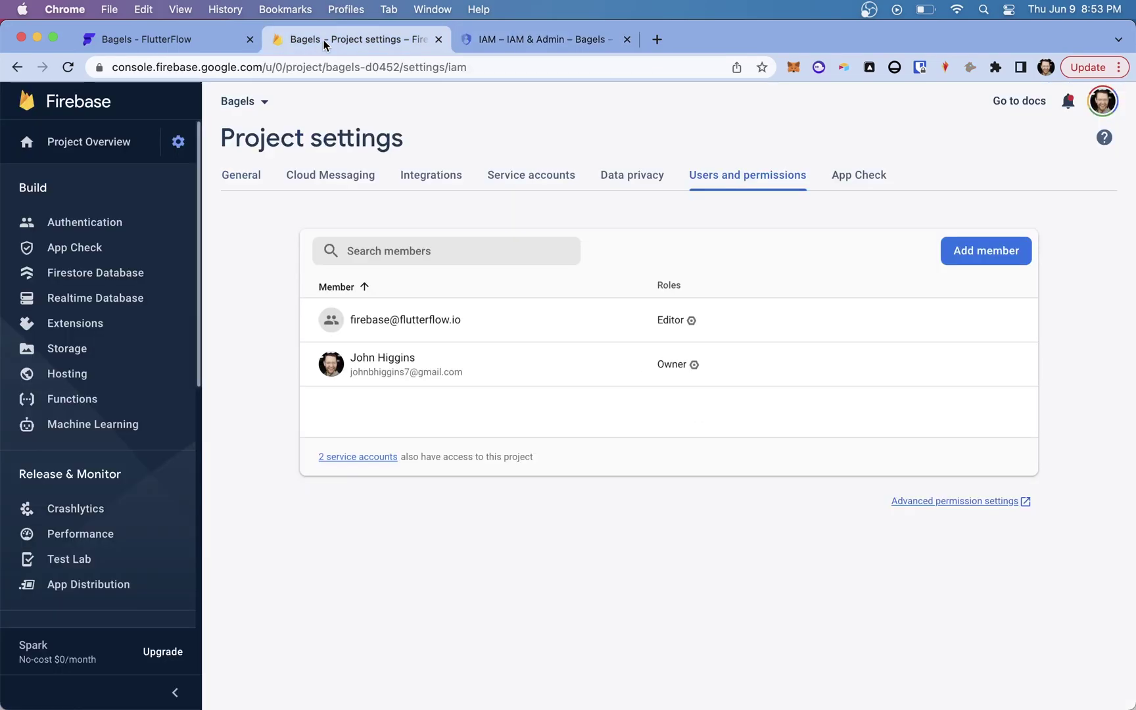
pyautogui.click(626, 40)
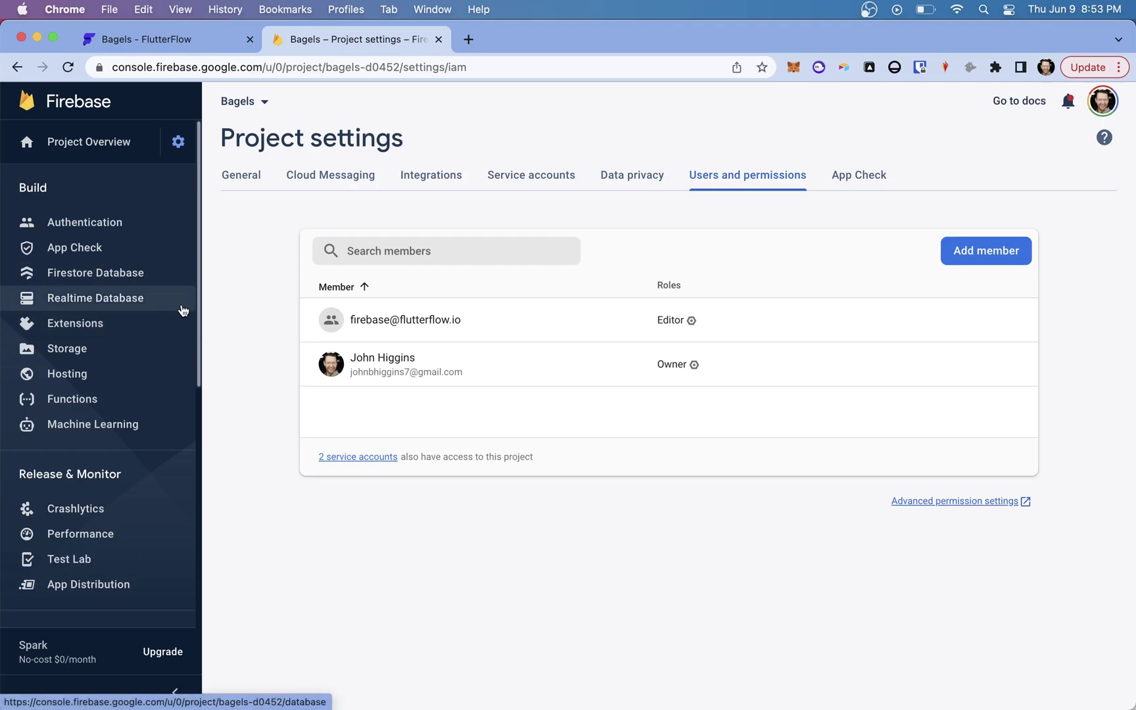
pyautogui.click(123, 280)
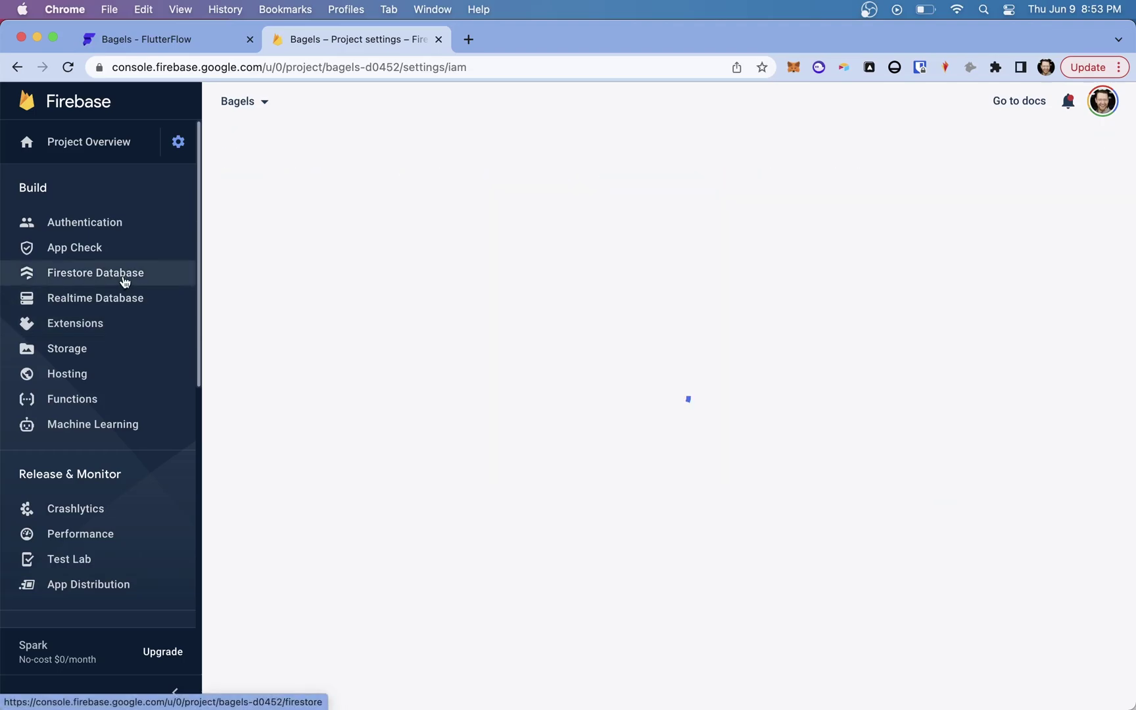
pyautogui.click(373, 311)
pyautogui.click(311, 424)
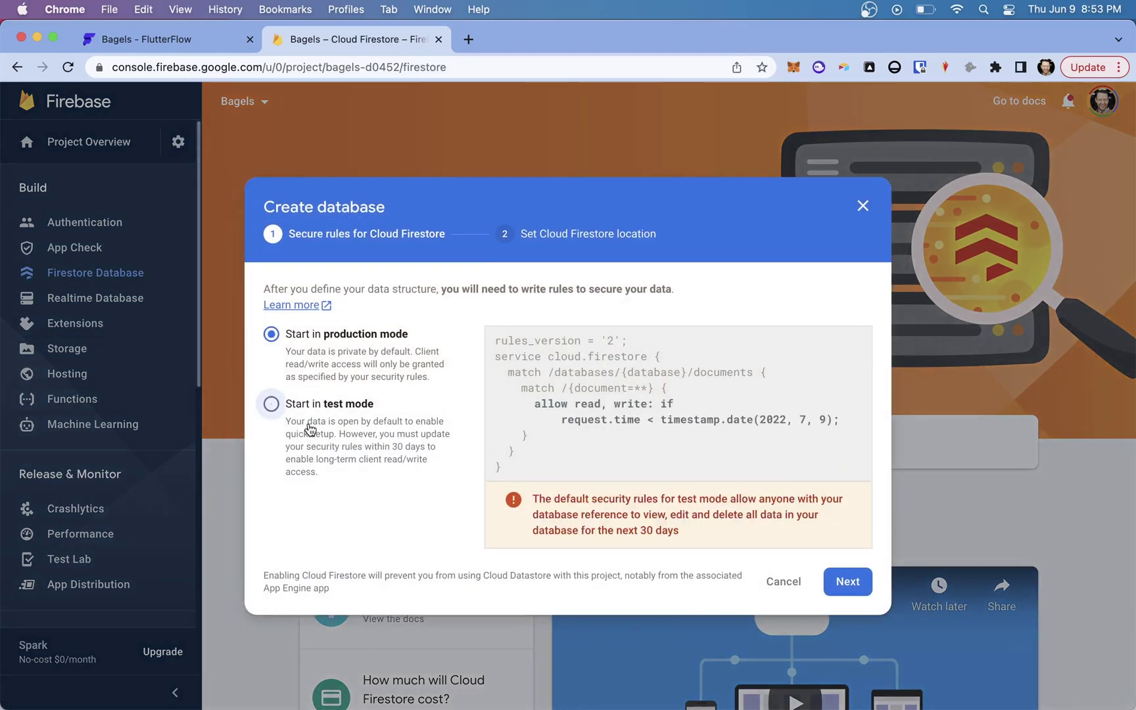
pyautogui.click(851, 582)
pyautogui.click(848, 548)
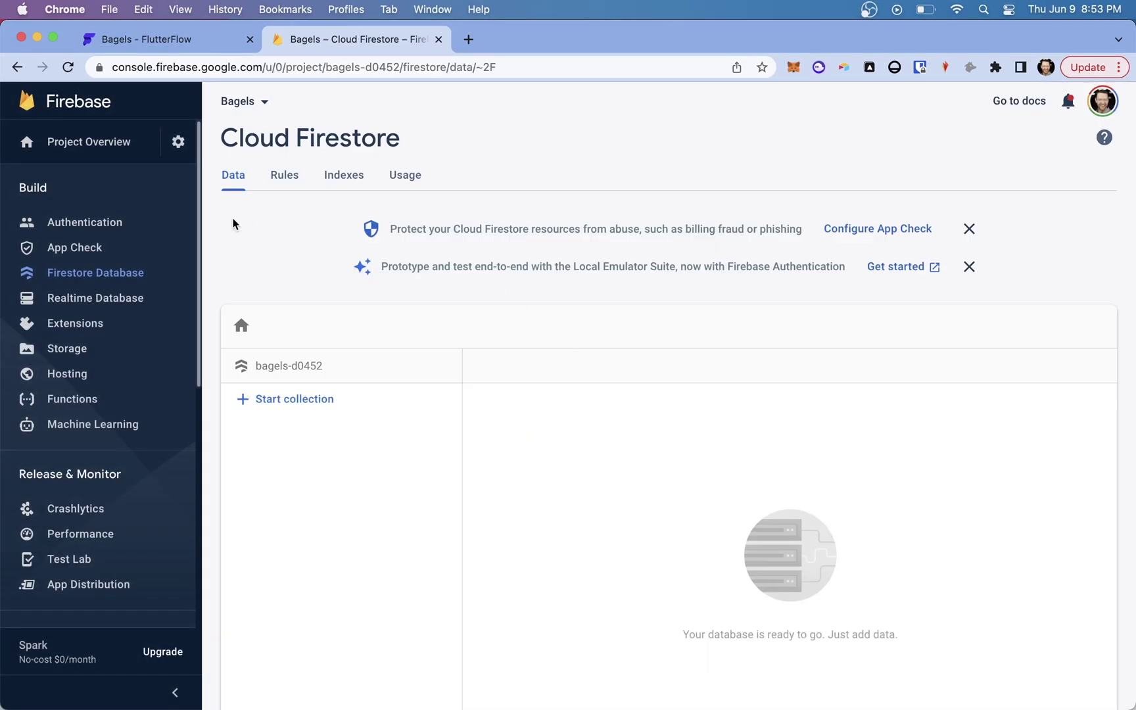
# - Copy the Bagels Project ID from the general project settings
pyautogui.click(178, 142)
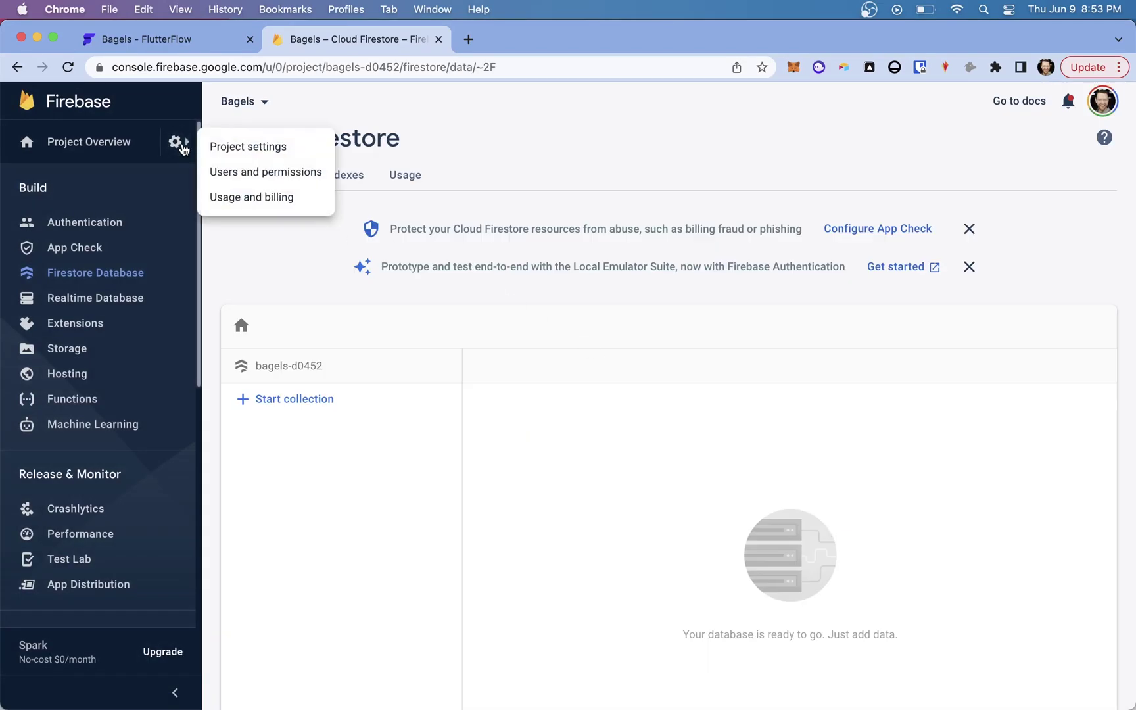
pyautogui.click(248, 147)
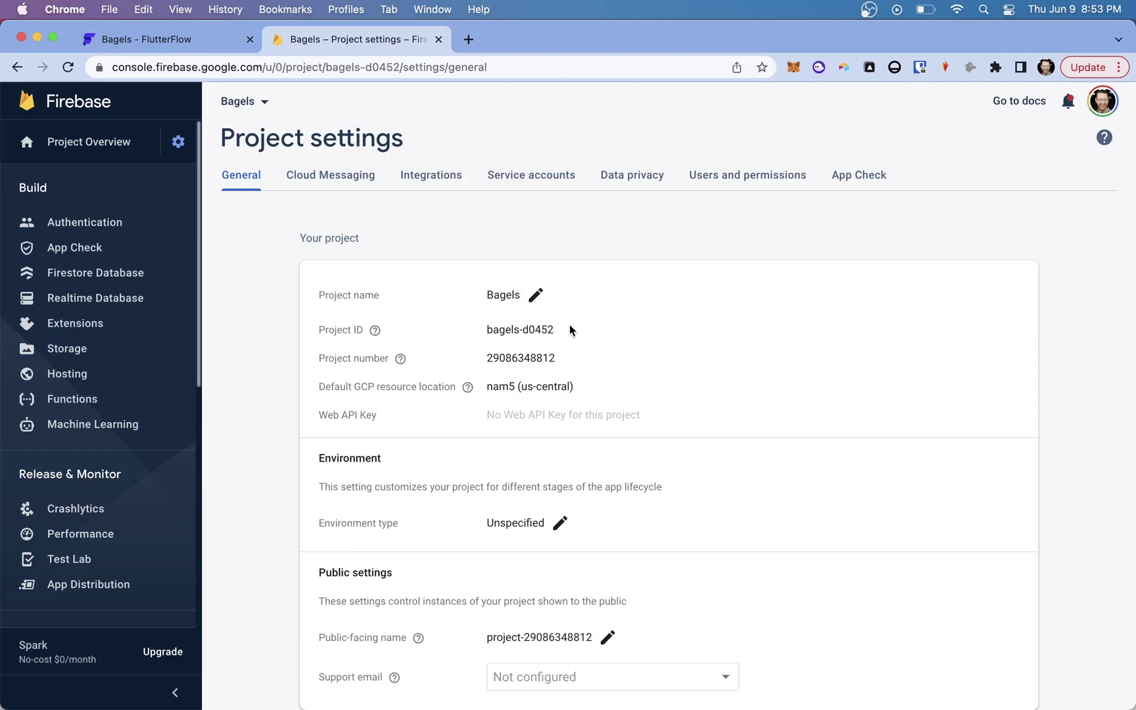
pyautogui.moveTo(560, 329); pyautogui.dragTo(483, 330)
pyautogui.press('super+c')
# - Connect FlutterFlow to Firebase project bagels-d0452 and auto-generate the config files
pyautogui.click(171, 39)
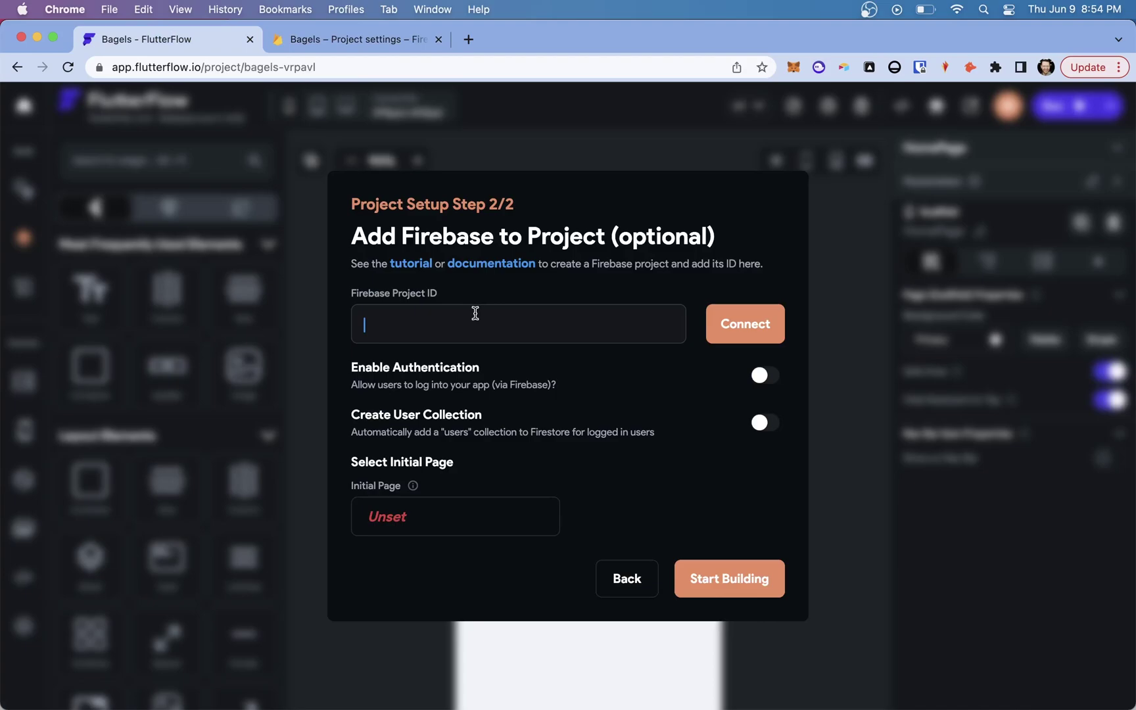
pyautogui.press('super+v')
pyautogui.click(744, 324)
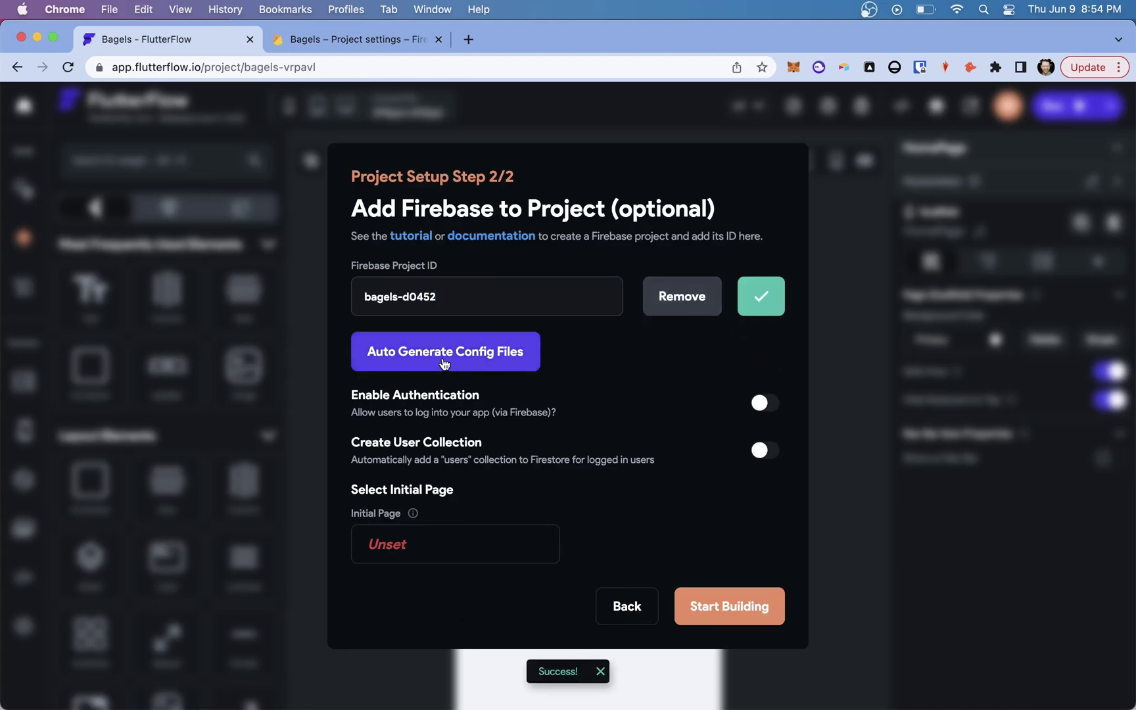
pyautogui.click(431, 357)
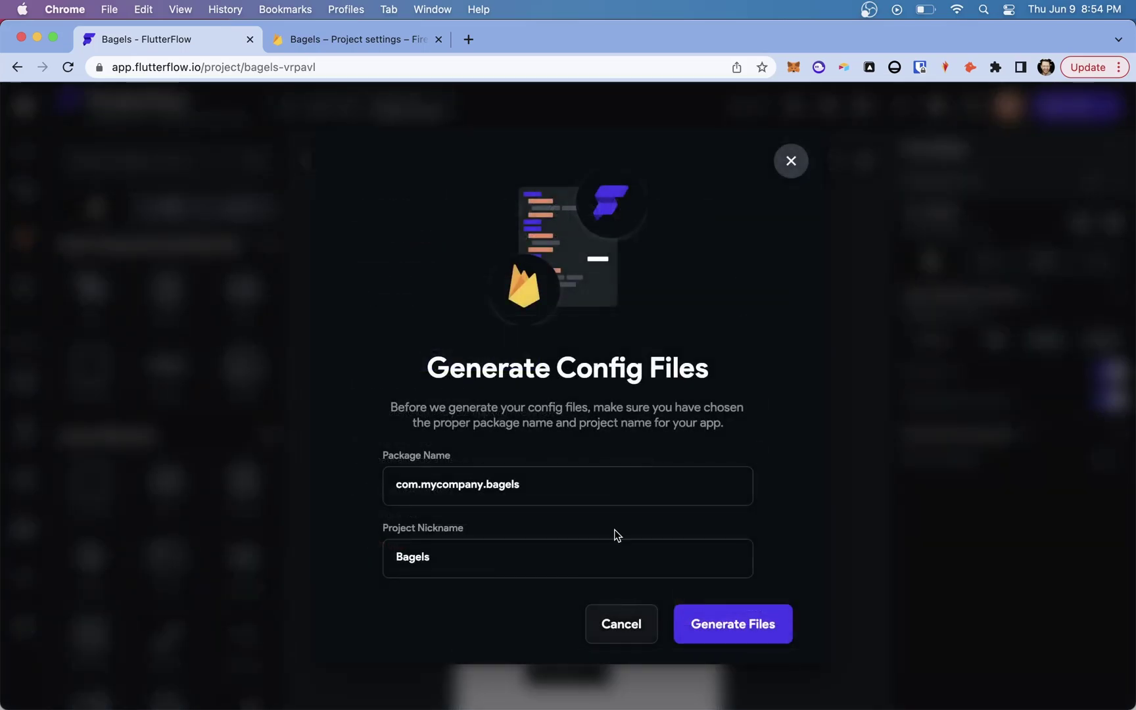
pyautogui.click(733, 621)
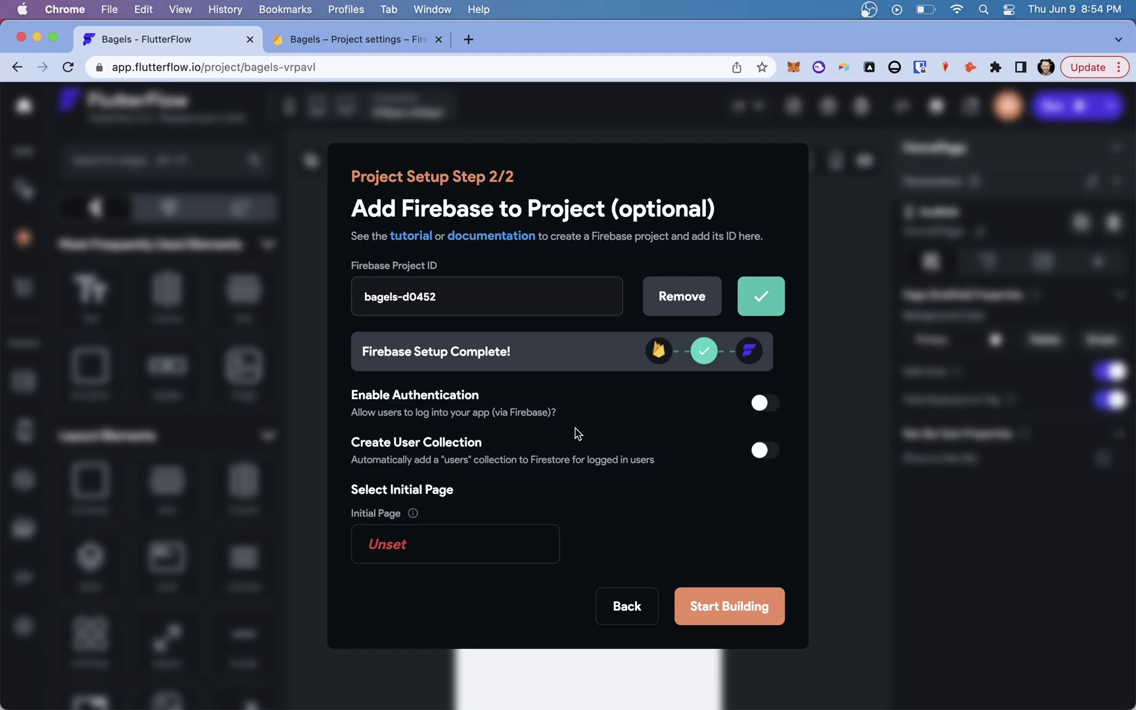
# - Enable Authentication and Create User Collection, then start choosing the entry page
pyautogui.click(759, 403)
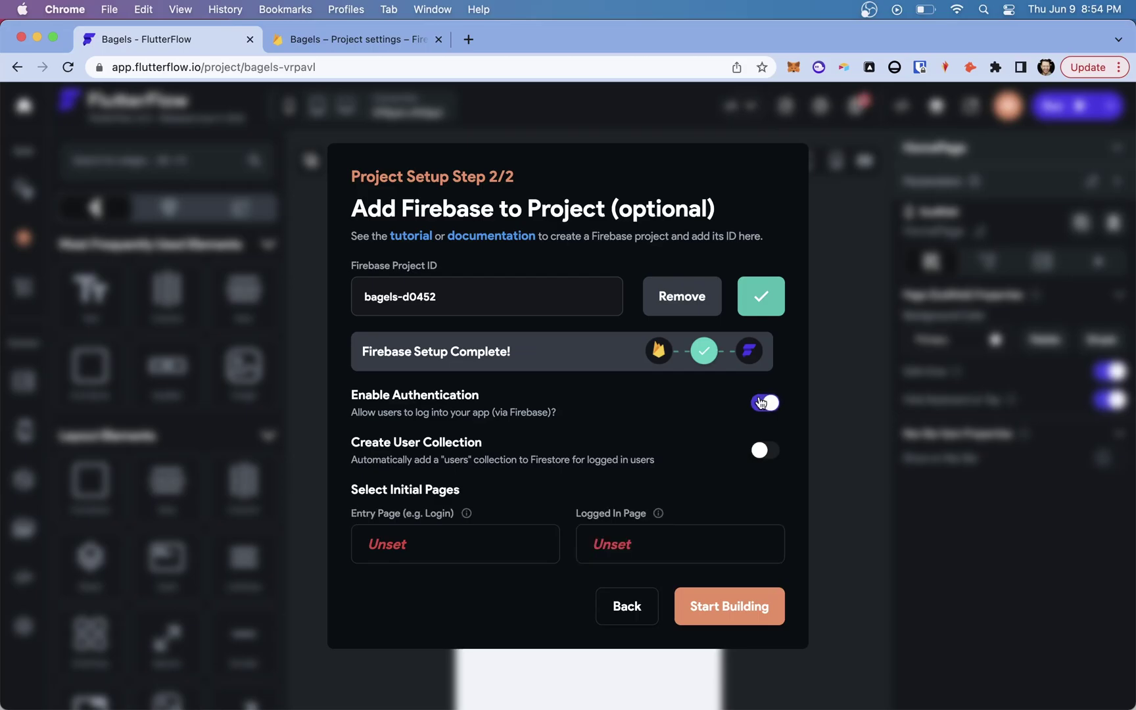
pyautogui.click(762, 451)
pyautogui.click(424, 549)
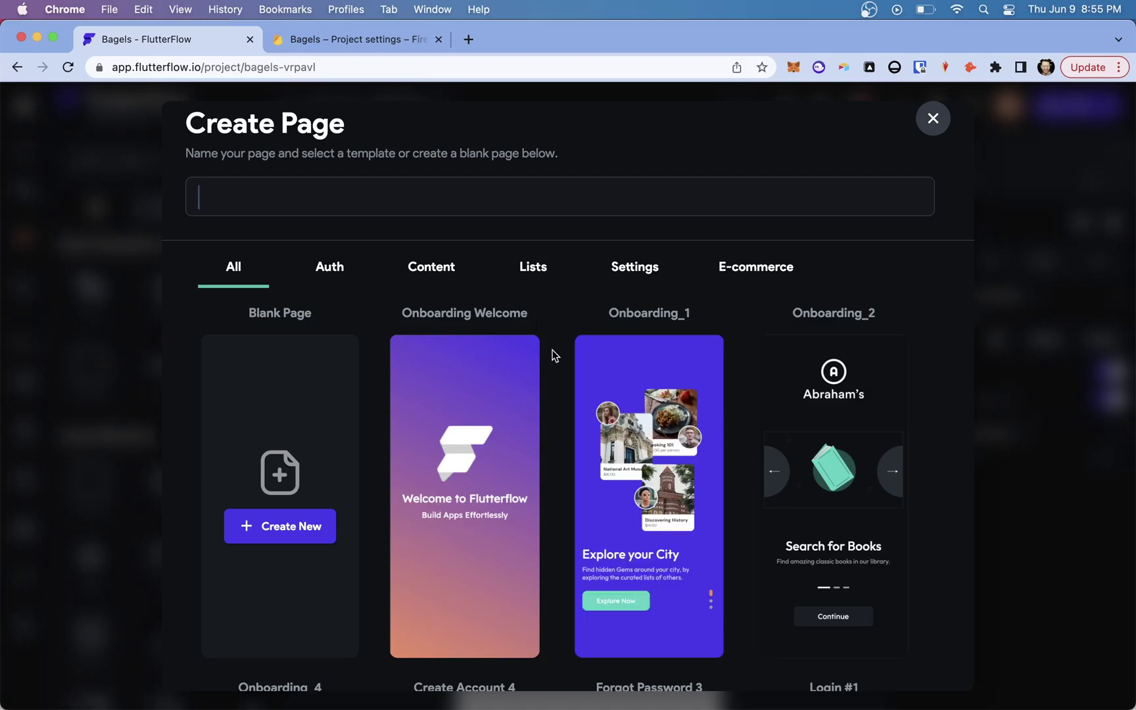
pyautogui.scroll(-10, 552, 354)
pyautogui.scroll(-3, 352, 353)
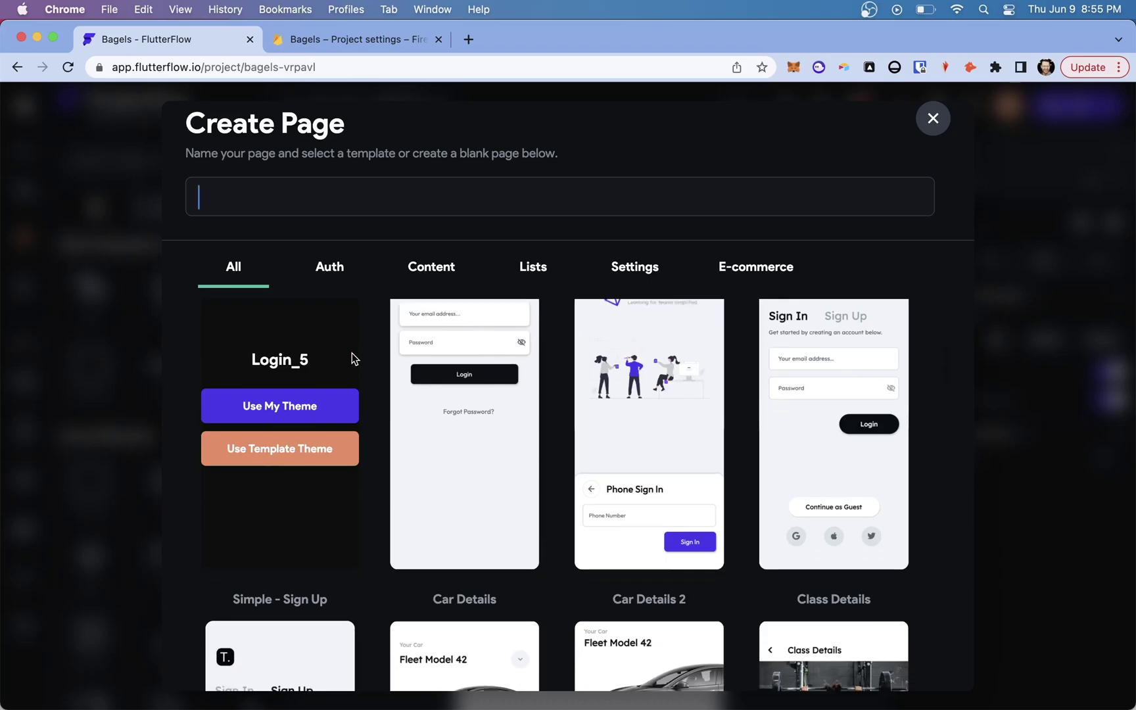
pyautogui.scroll(-8, 352, 354)
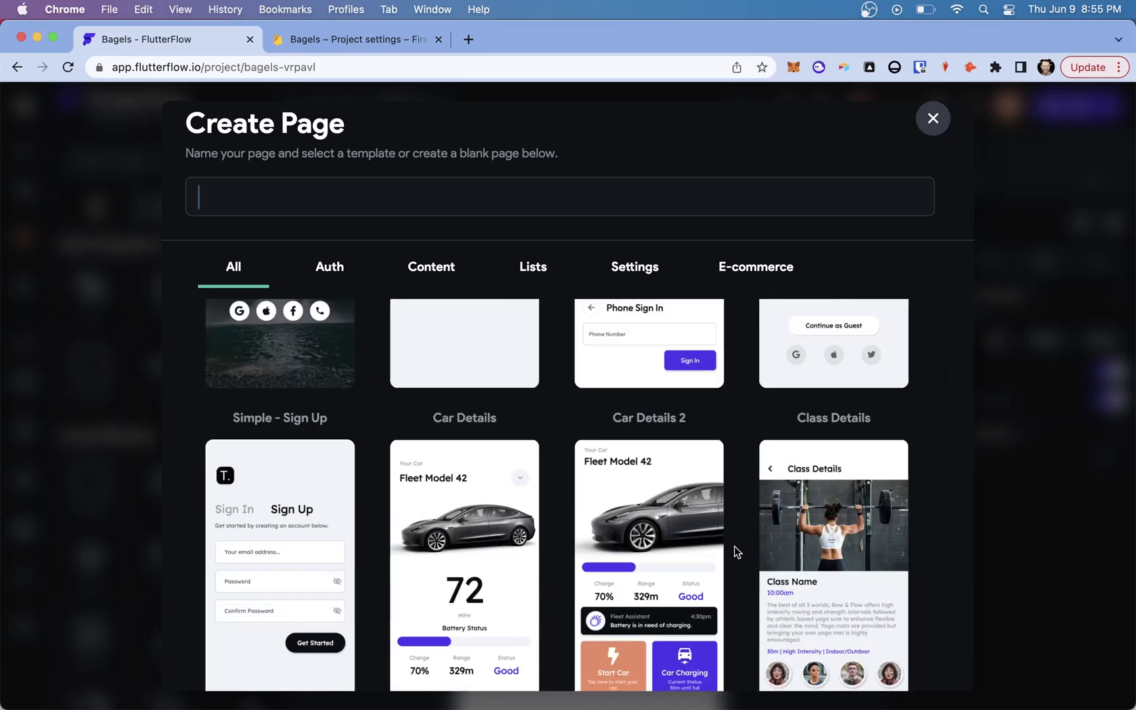
pyautogui.scroll(3, 735, 551)
pyautogui.scroll(4, 735, 552)
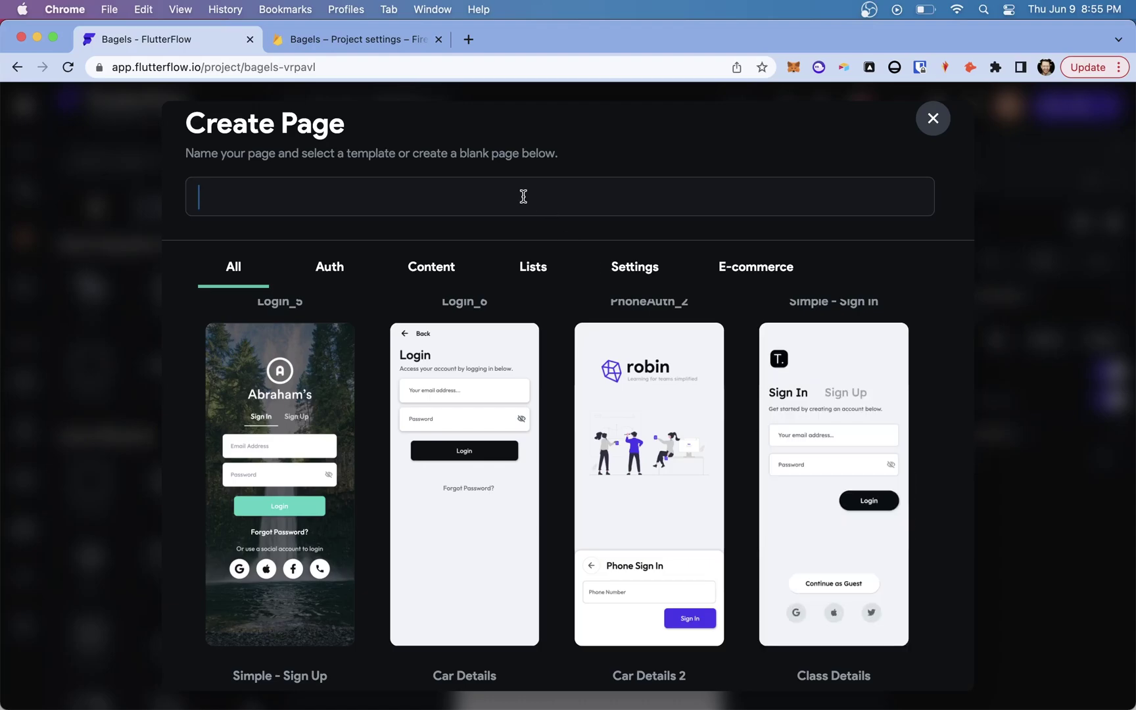
pyautogui.write('Login')
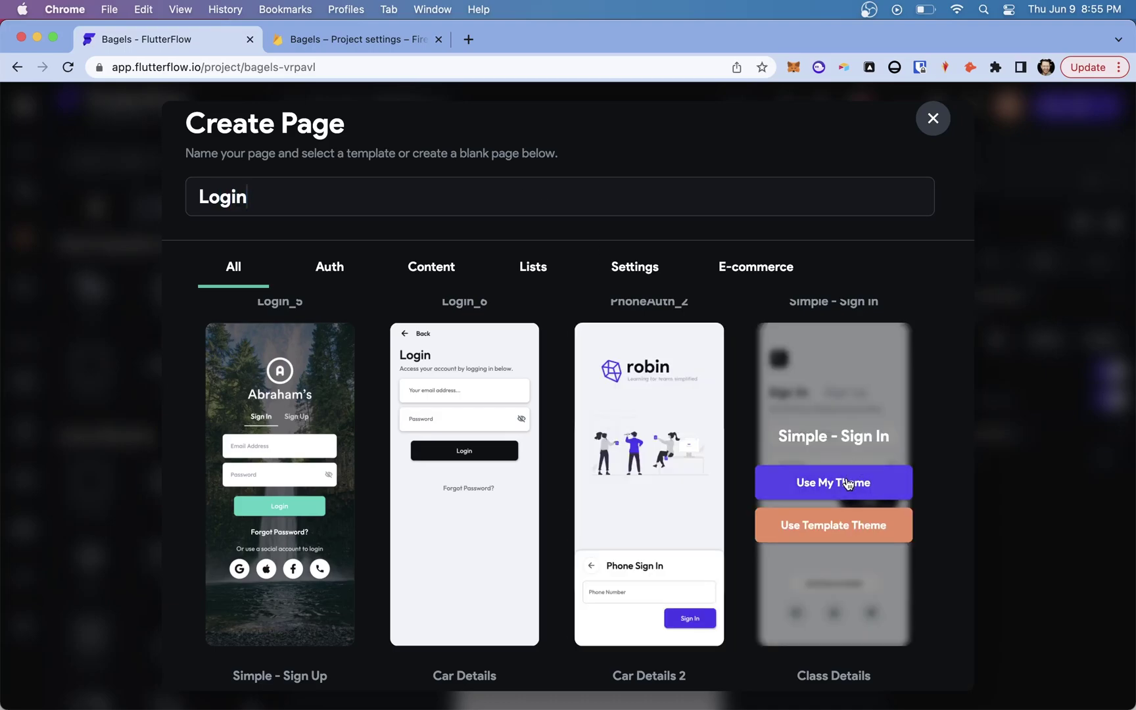
# - Create Login (Simple - Sign In) and LoggedIn (Onboarding Welcome) pages, then start building
pyautogui.click(847, 482)
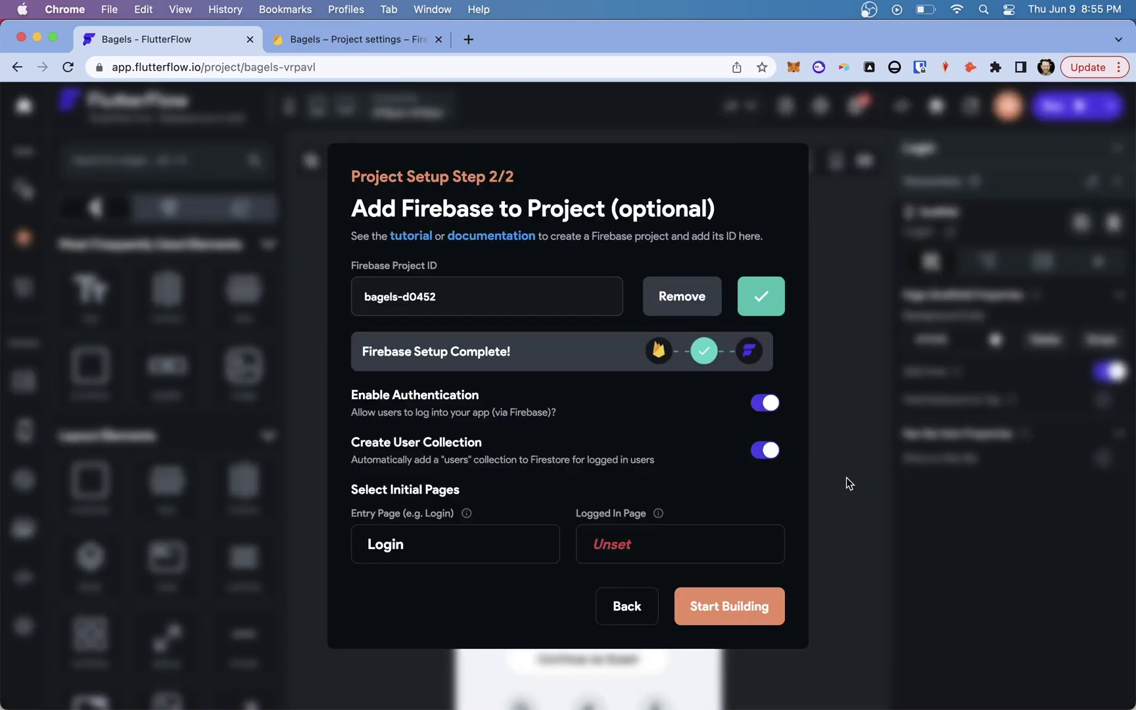
pyautogui.click(664, 554)
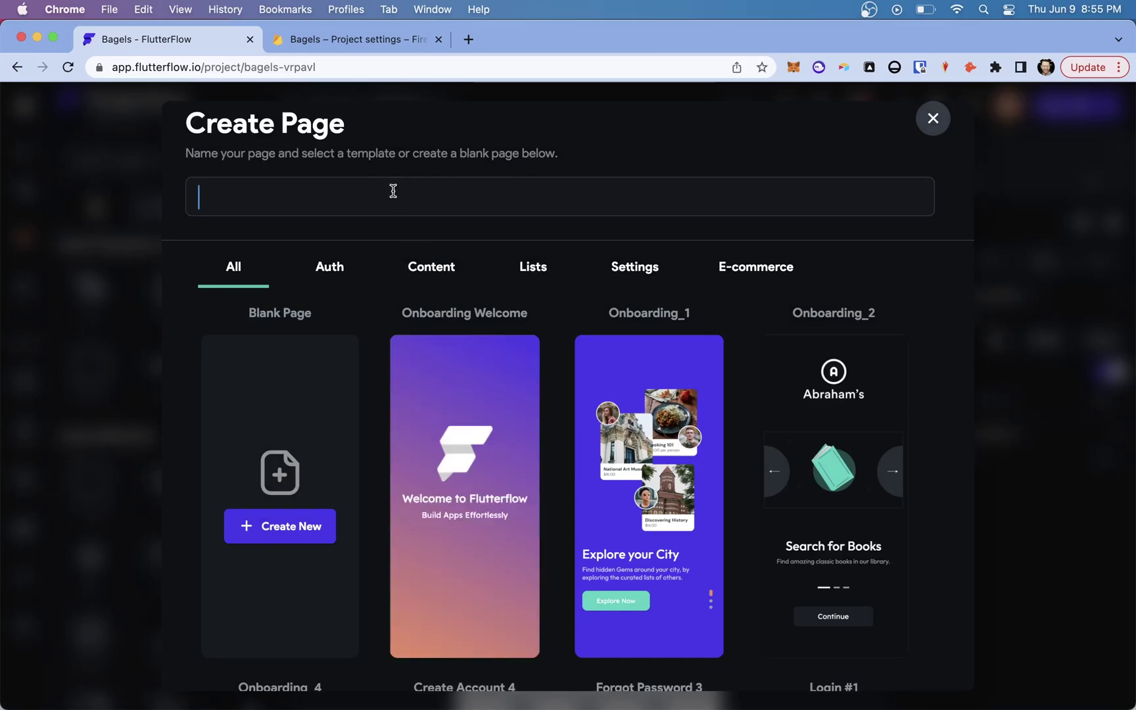
pyautogui.write('LoggedIn')
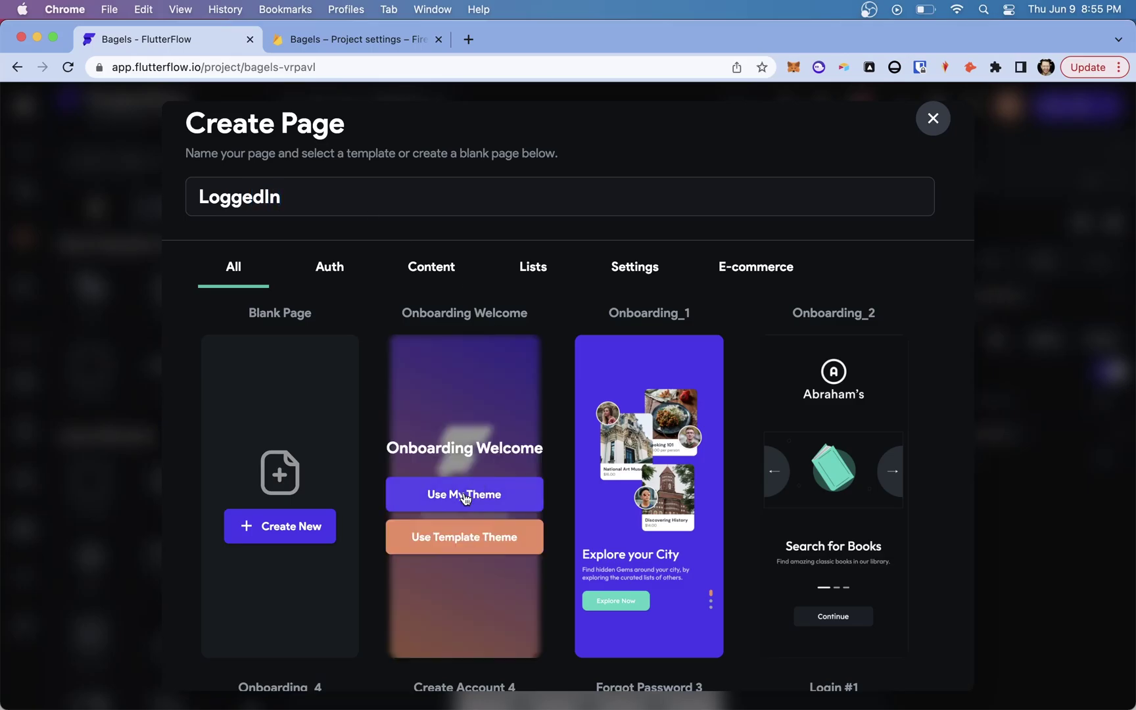
pyautogui.click(464, 493)
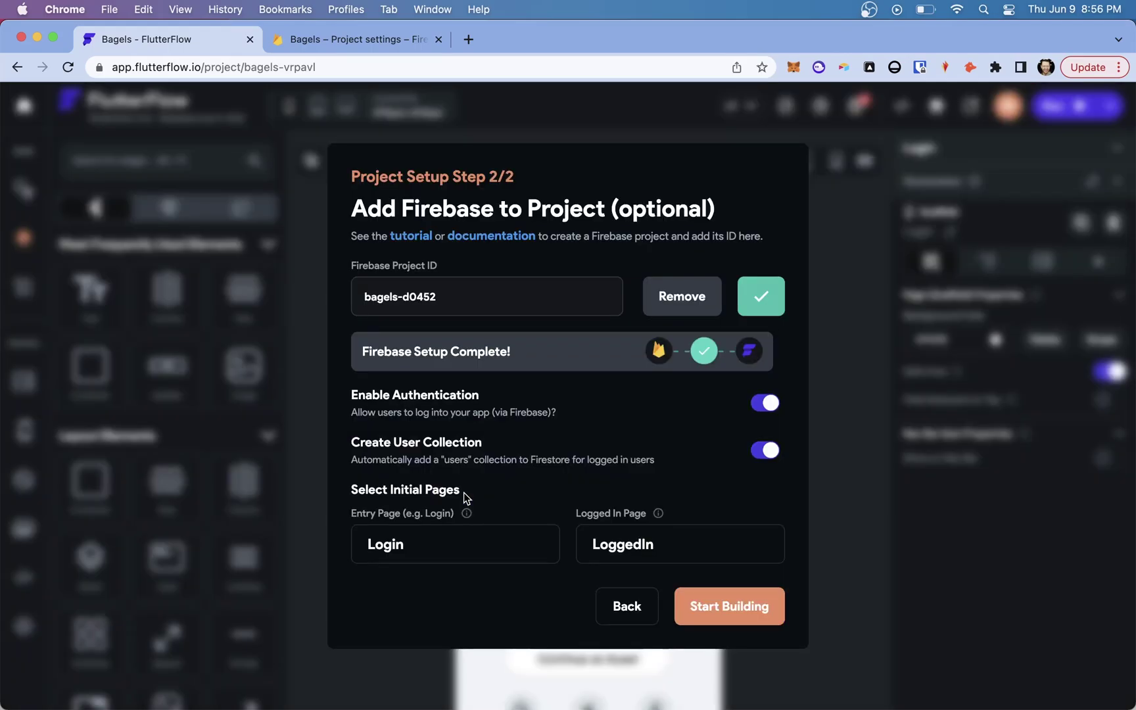
pyautogui.click(714, 606)
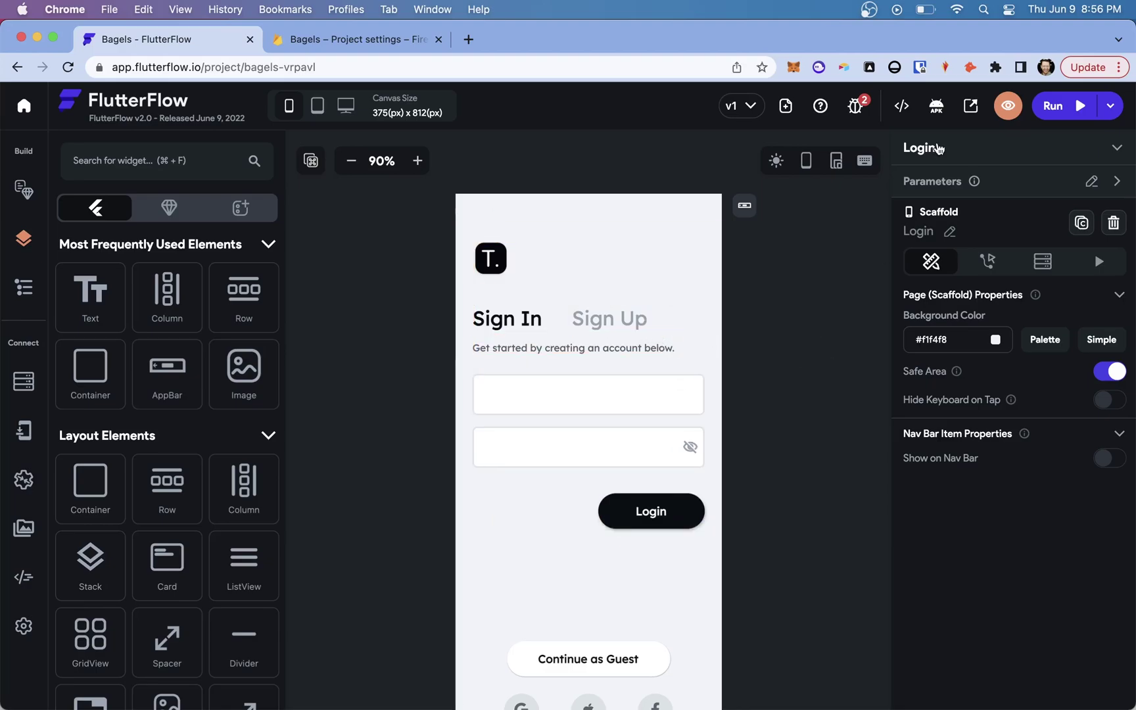
# - Add a SignUp page from the Simple - Sign Up template using My Theme
pyautogui.click(939, 149)
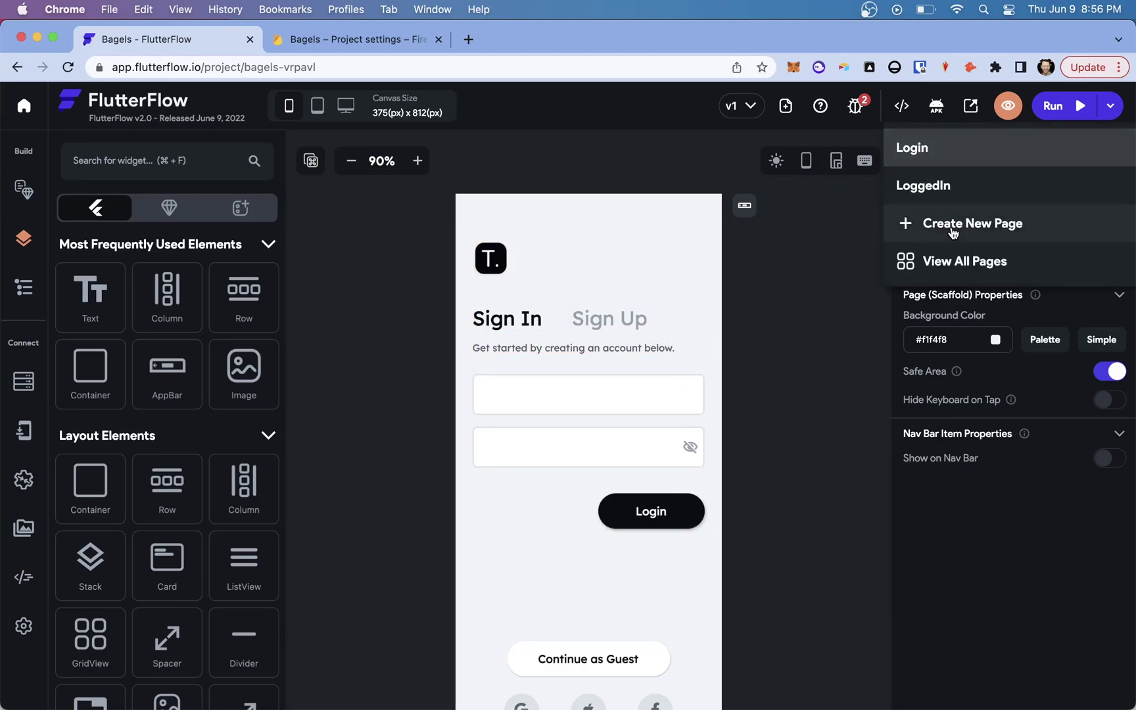
pyautogui.click(951, 230)
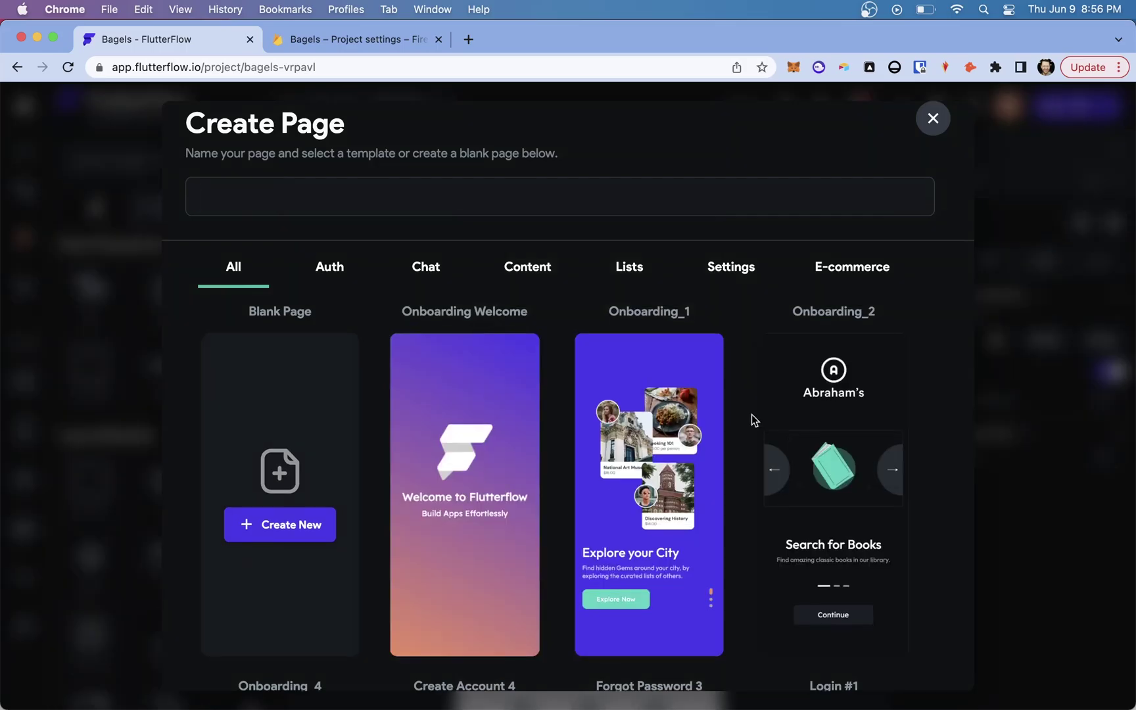
pyautogui.scroll(-5, 752, 414)
pyautogui.scroll(-3, 752, 414)
pyautogui.scroll(-2, 752, 415)
pyautogui.scroll(-3, 751, 414)
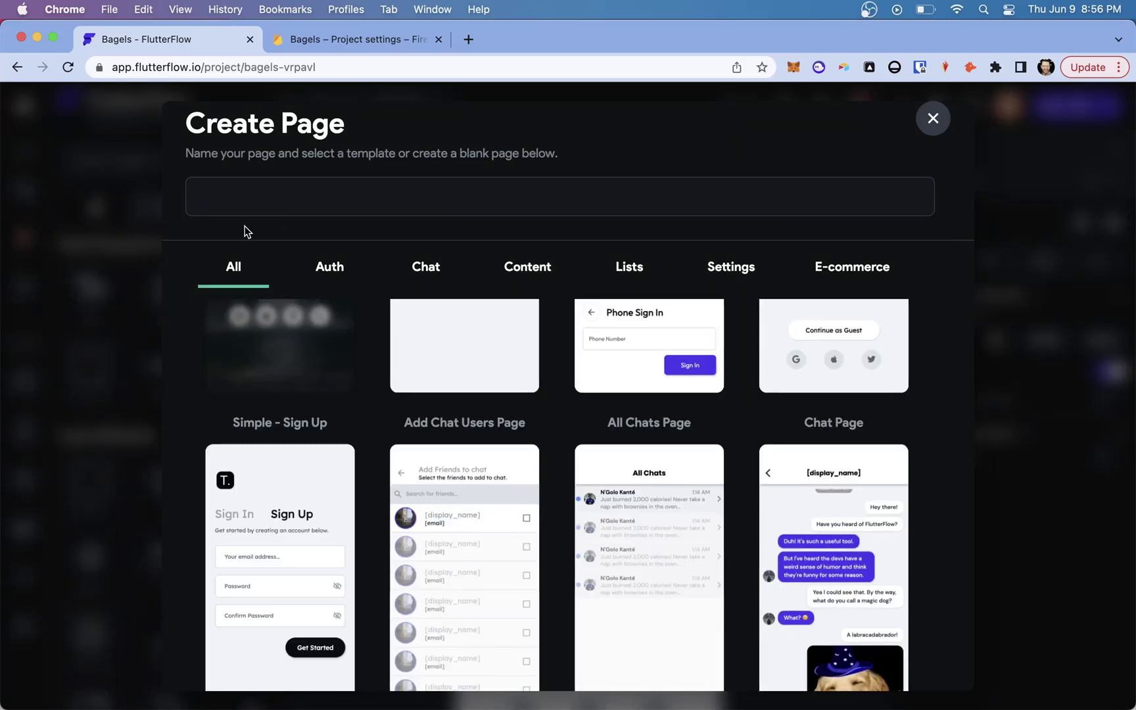
pyautogui.click(240, 190)
pyautogui.write('Sign')
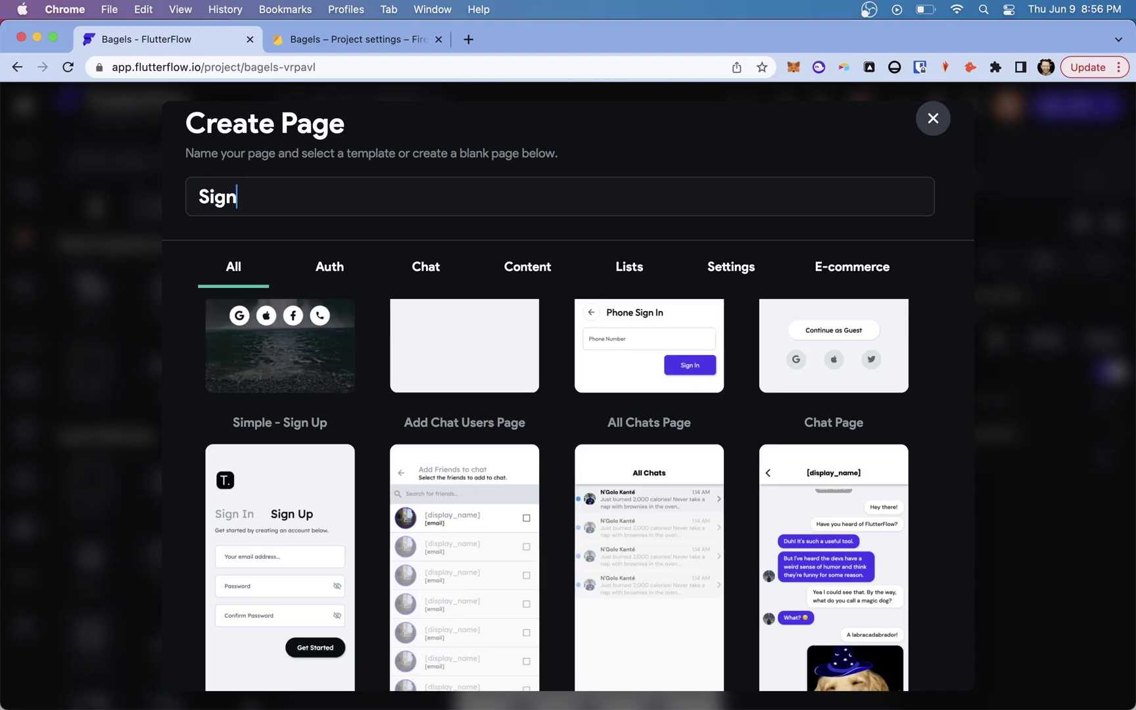
pyautogui.write('Up')
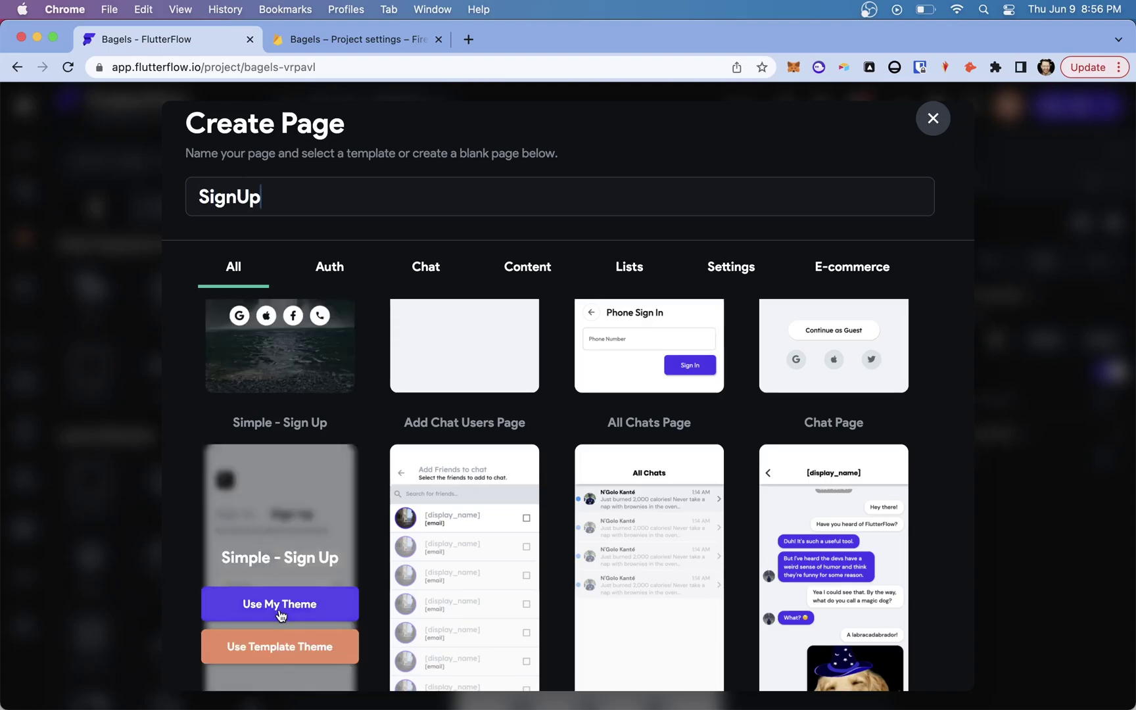
pyautogui.click(279, 606)
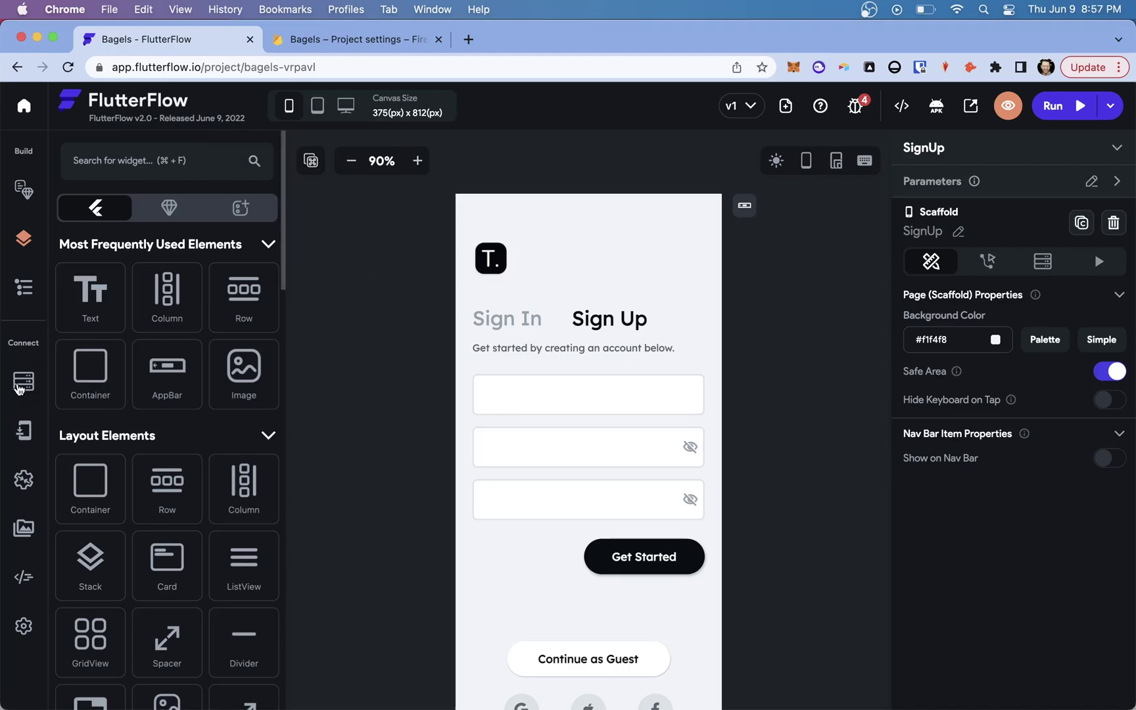
# - Review the Firestore users collection fields, cancelling the Add Field dialog
pyautogui.click(18, 386)
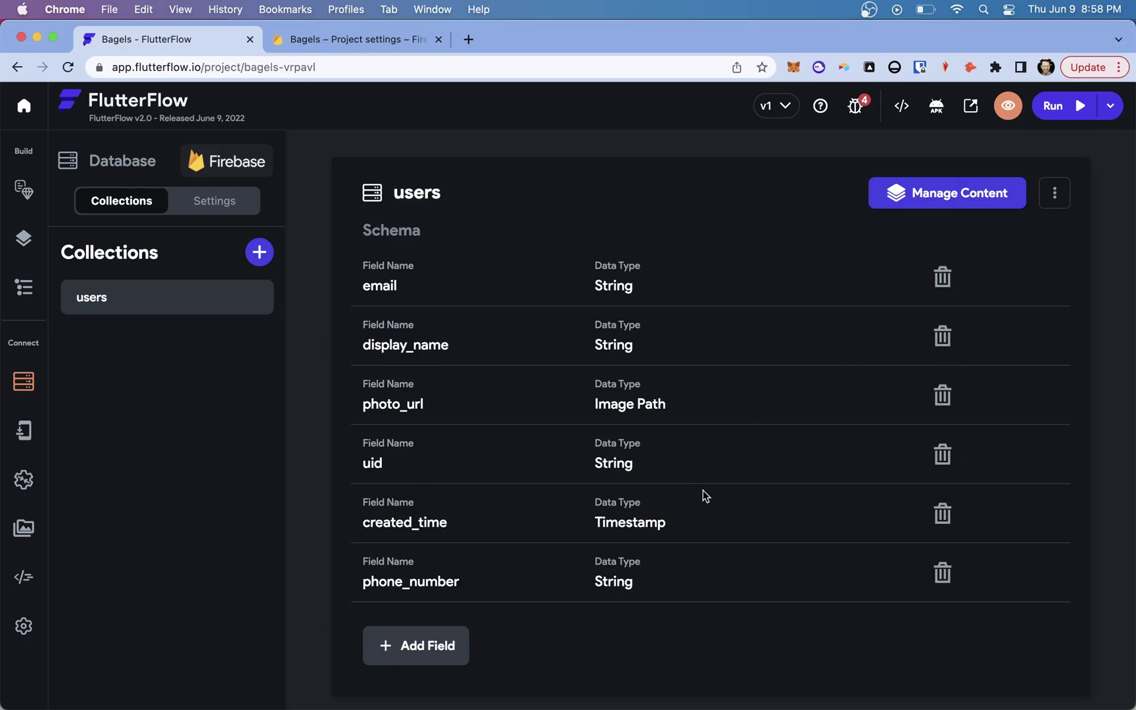
pyautogui.click(431, 645)
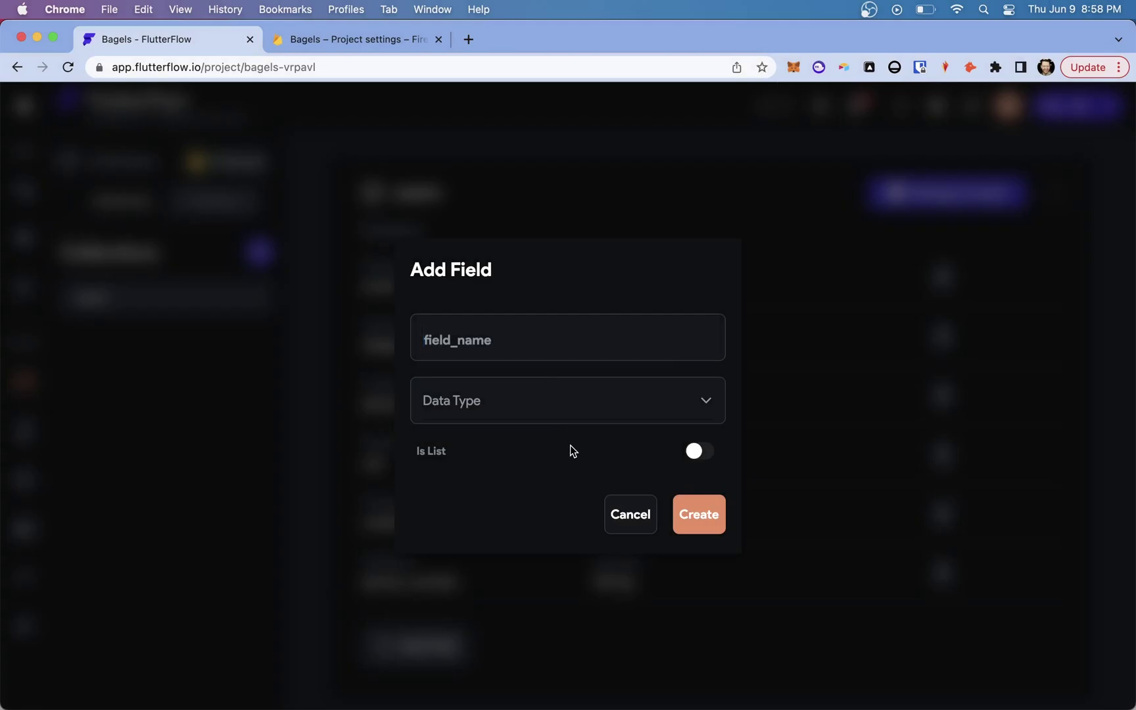
pyautogui.click(632, 518)
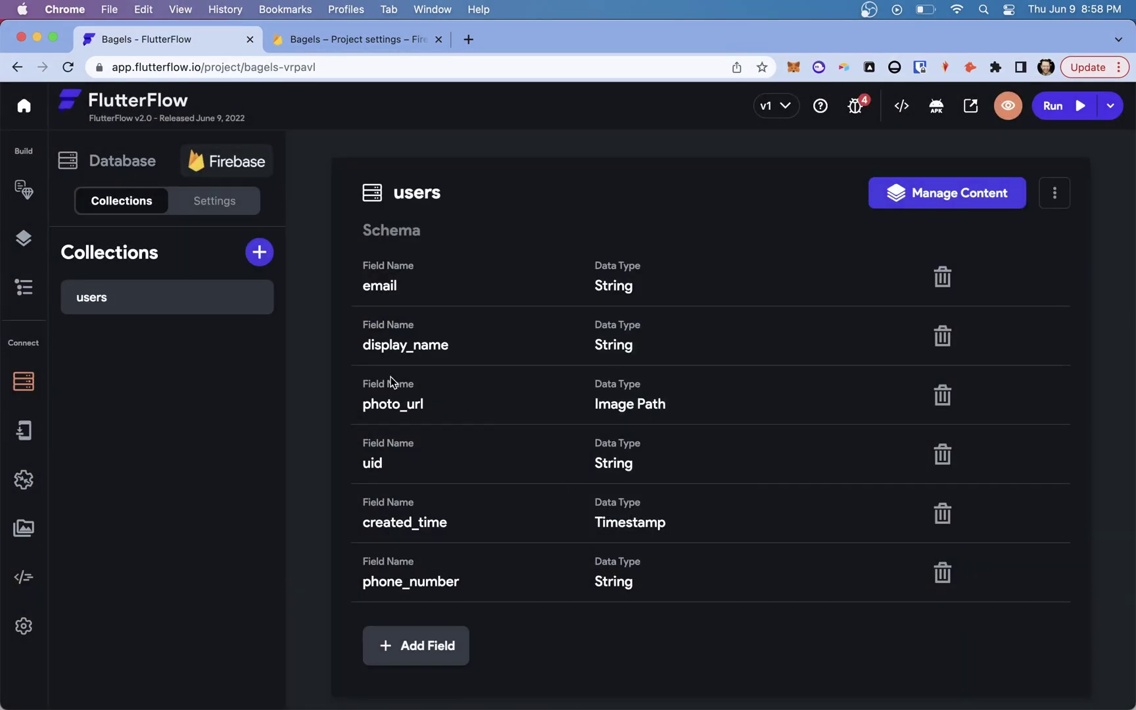
# - Open App Settings > Authentication to check the Login entry page and LoggedIn logged-in page
pyautogui.click(24, 627)
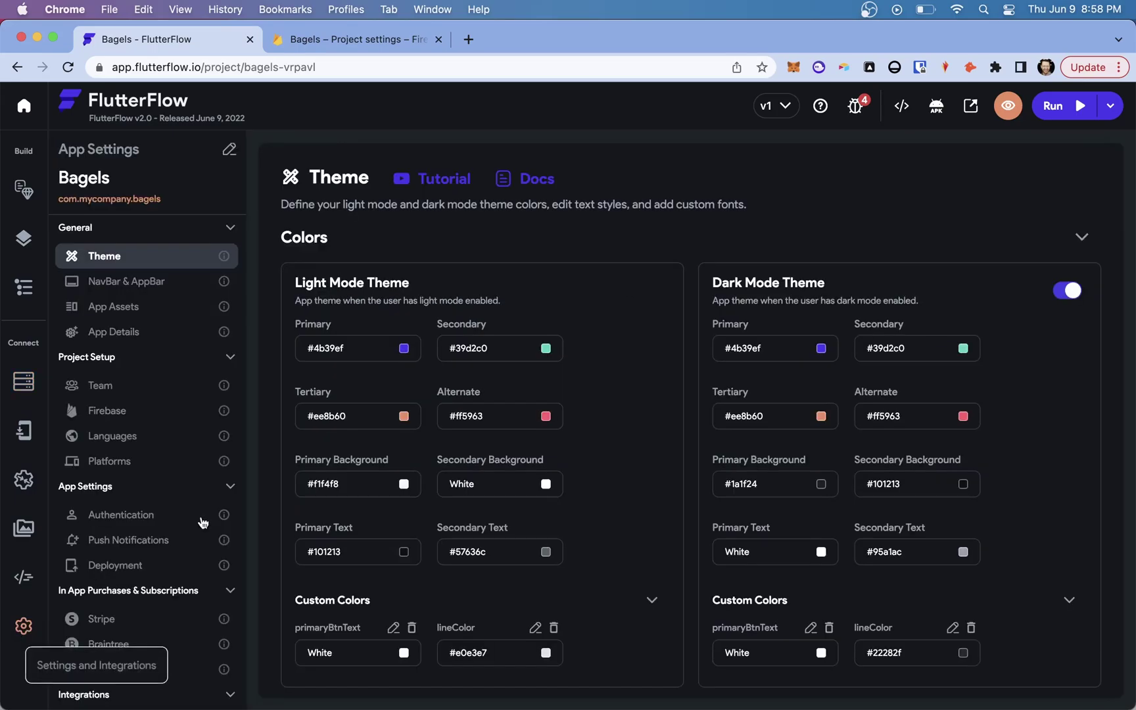
pyautogui.click(132, 514)
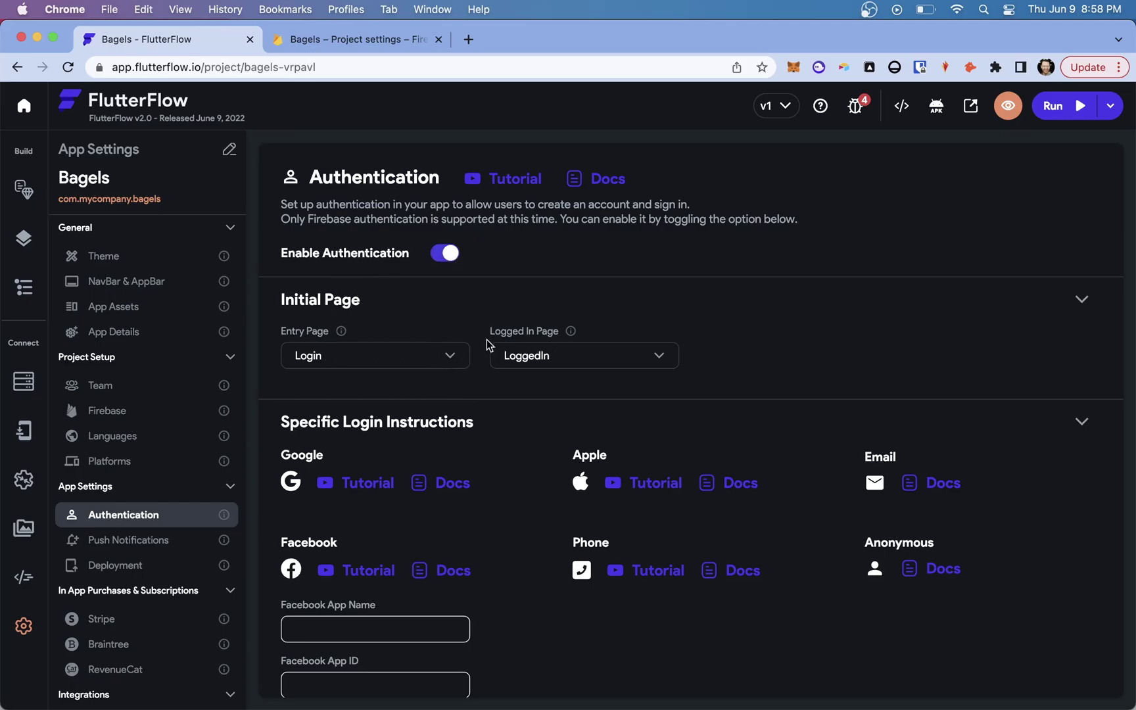
pyautogui.scroll(-1, 489, 342)
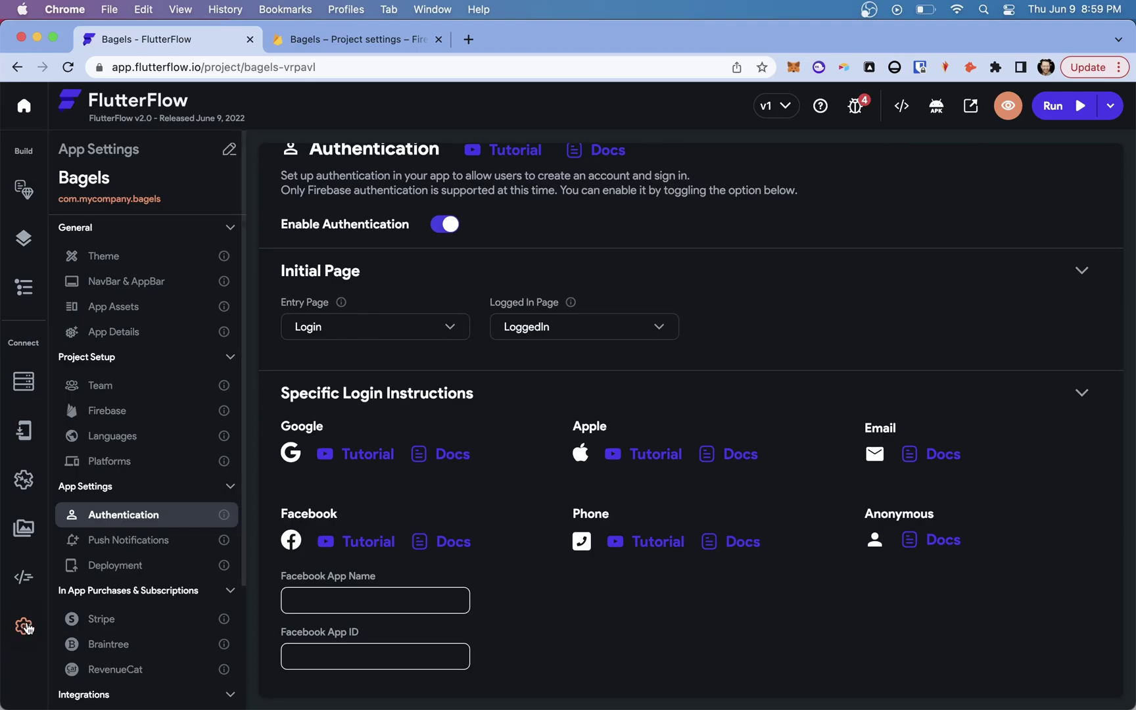
# - Set up Firebase Authentication for Bagels and save Email/Password as an enabled provider
pyautogui.click(296, 39)
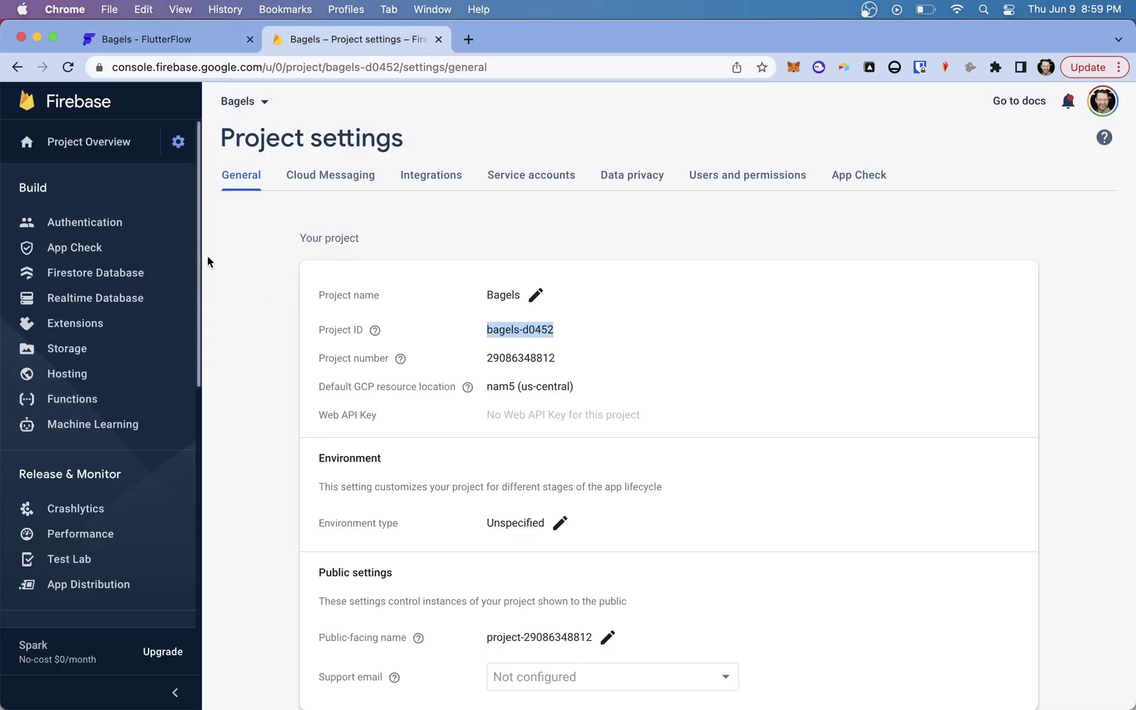
pyautogui.click(114, 229)
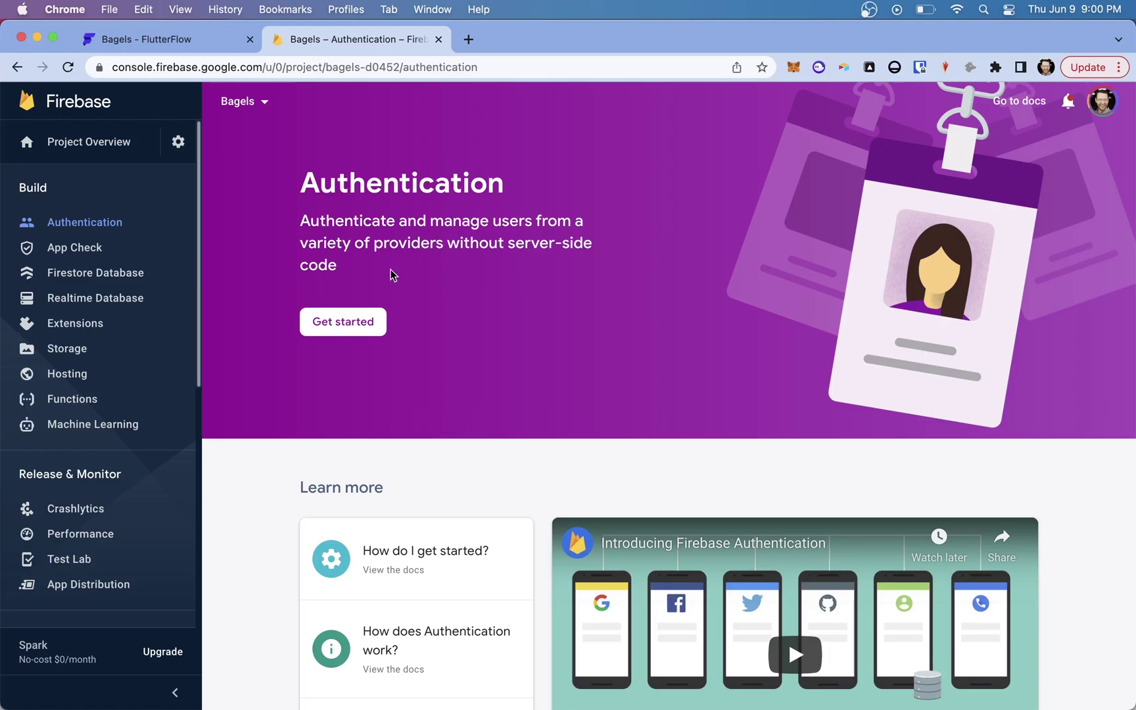
pyautogui.click(348, 326)
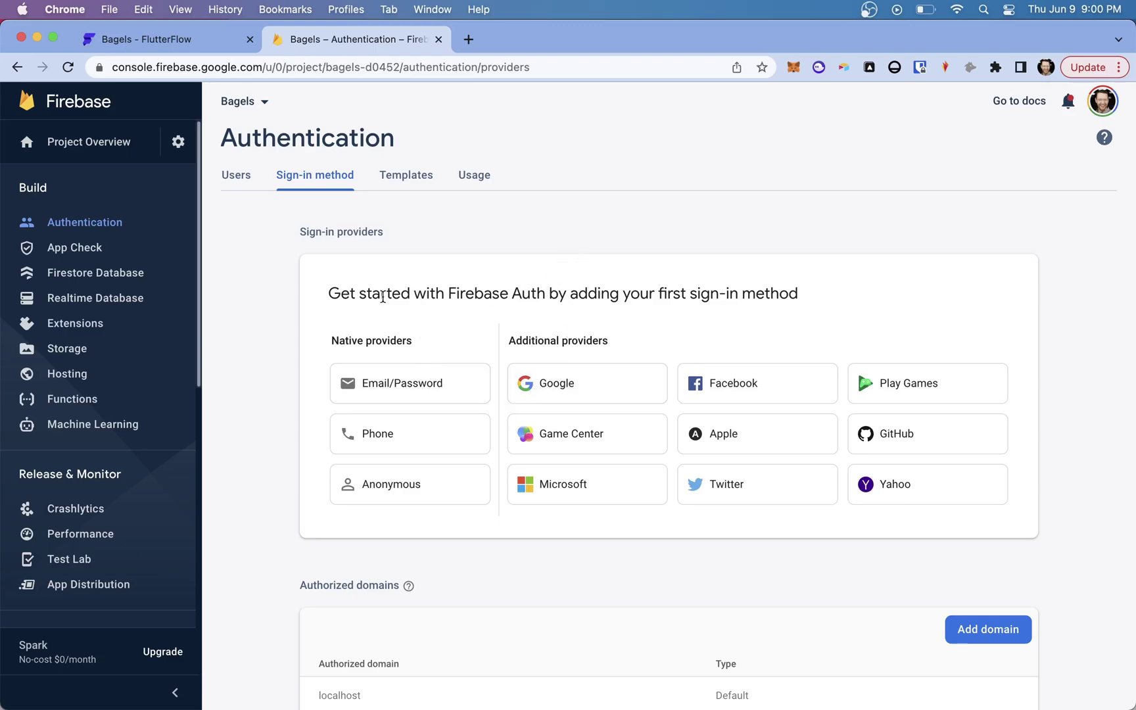
pyautogui.moveTo(573, 291); pyautogui.dragTo(712, 291)
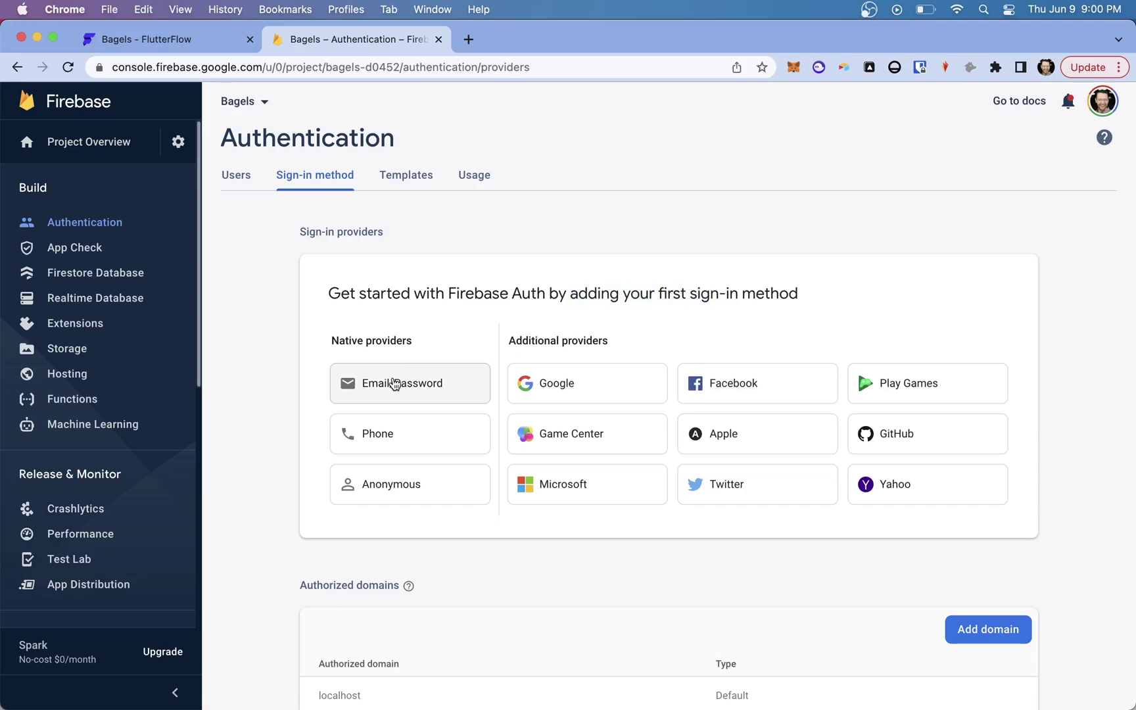
pyautogui.click(393, 382)
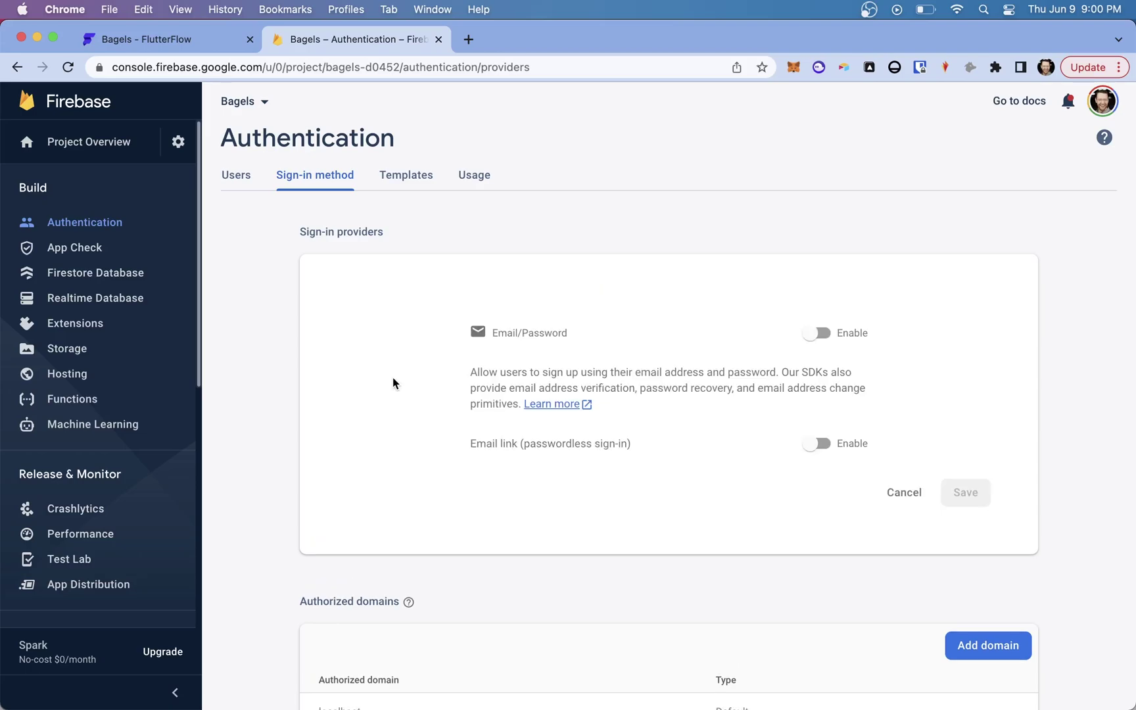
pyautogui.click(818, 334)
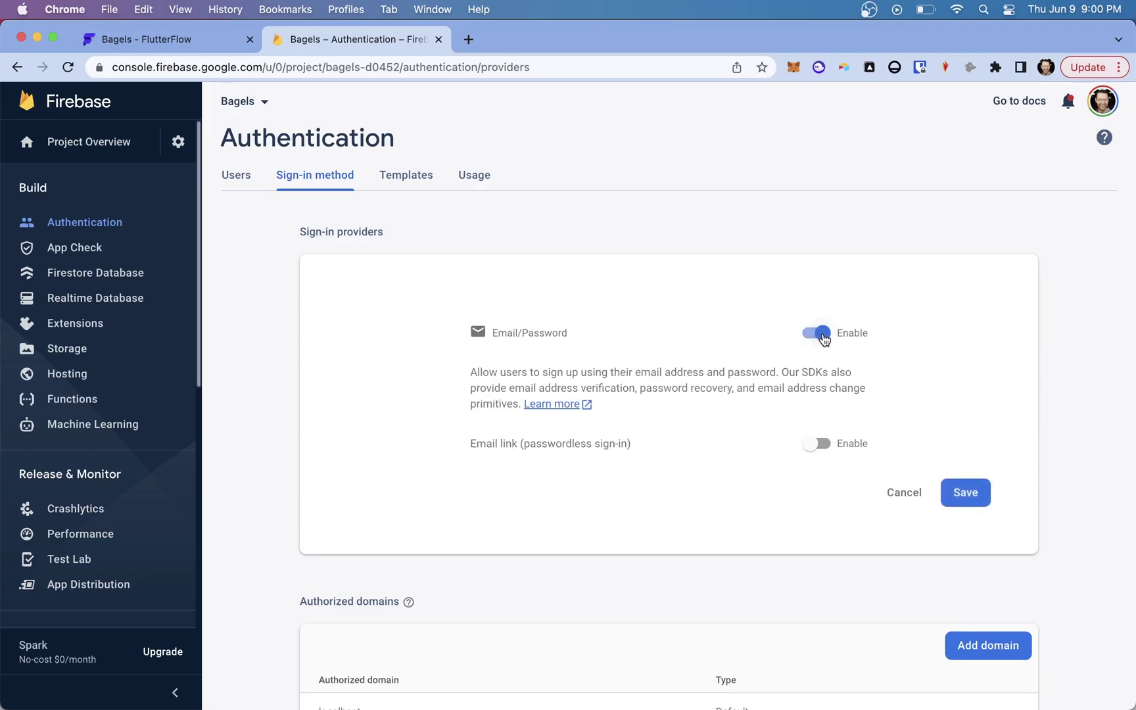
pyautogui.click(966, 492)
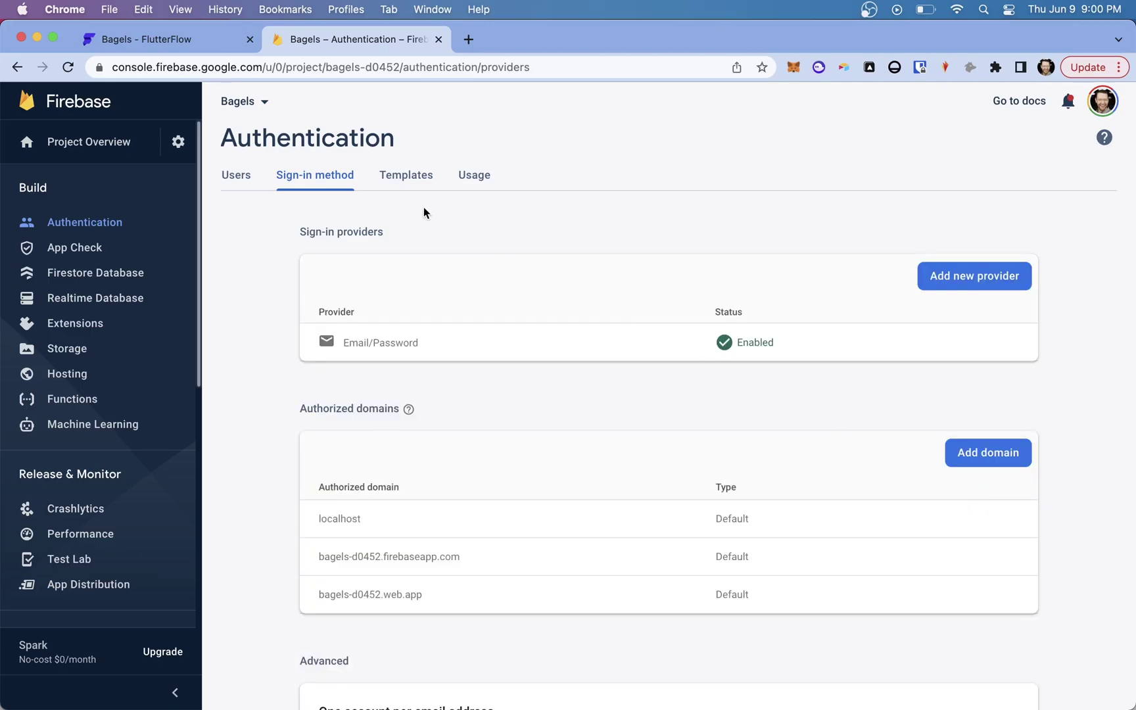
# - Delete the Login Sign Up container's broken Action 1 navigation from Project issues, leaving three issues
pyautogui.click(142, 39)
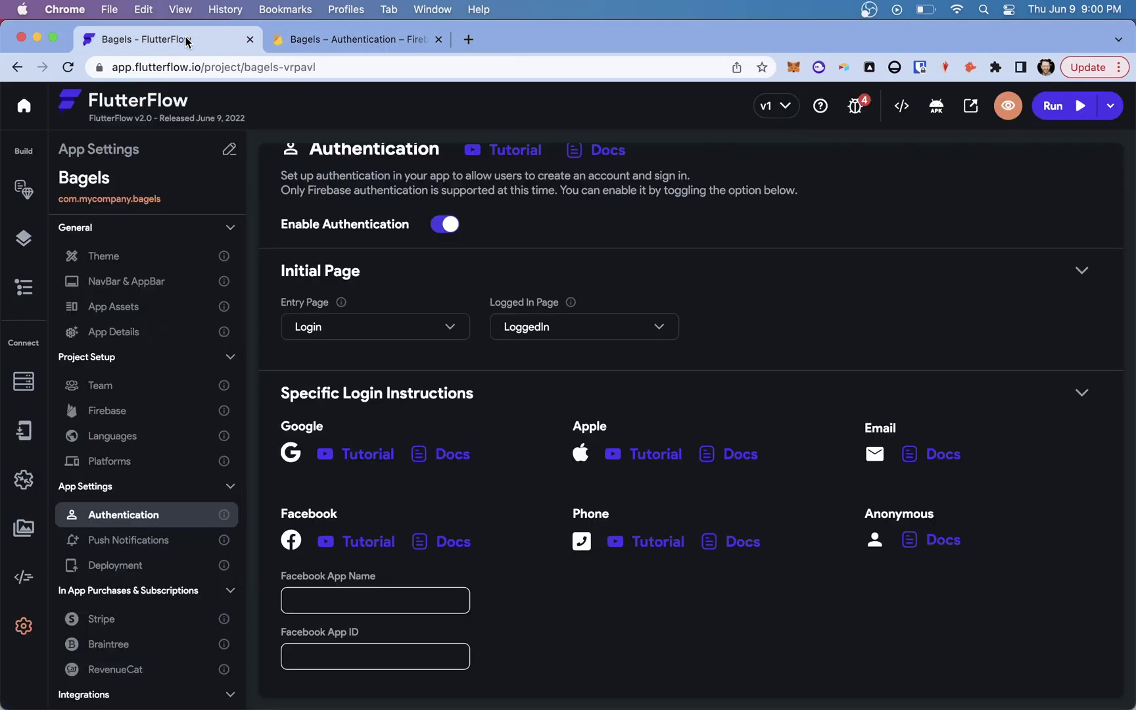
pyautogui.click(20, 287)
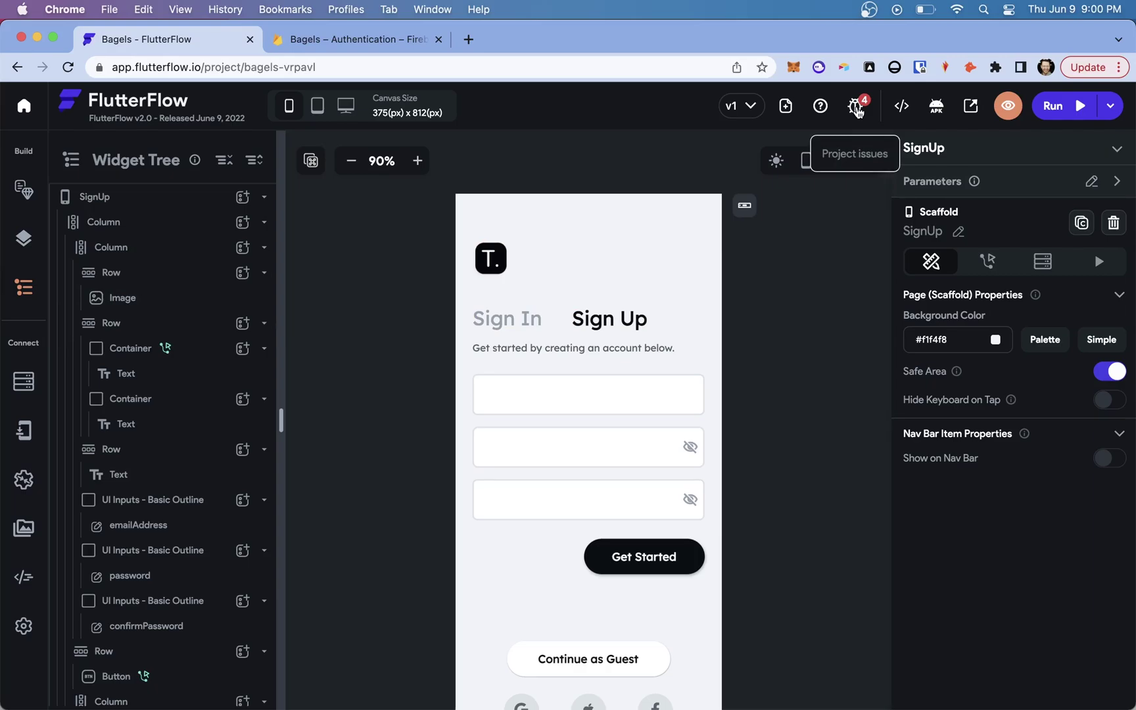
pyautogui.click(857, 108)
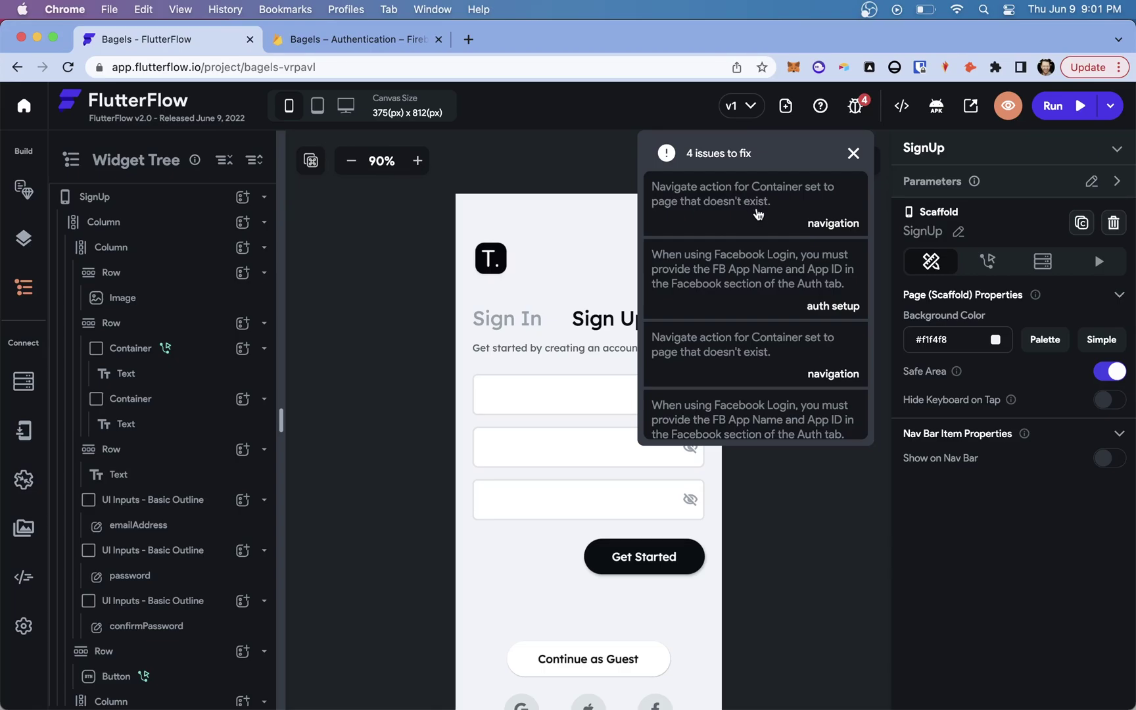
pyautogui.click(757, 213)
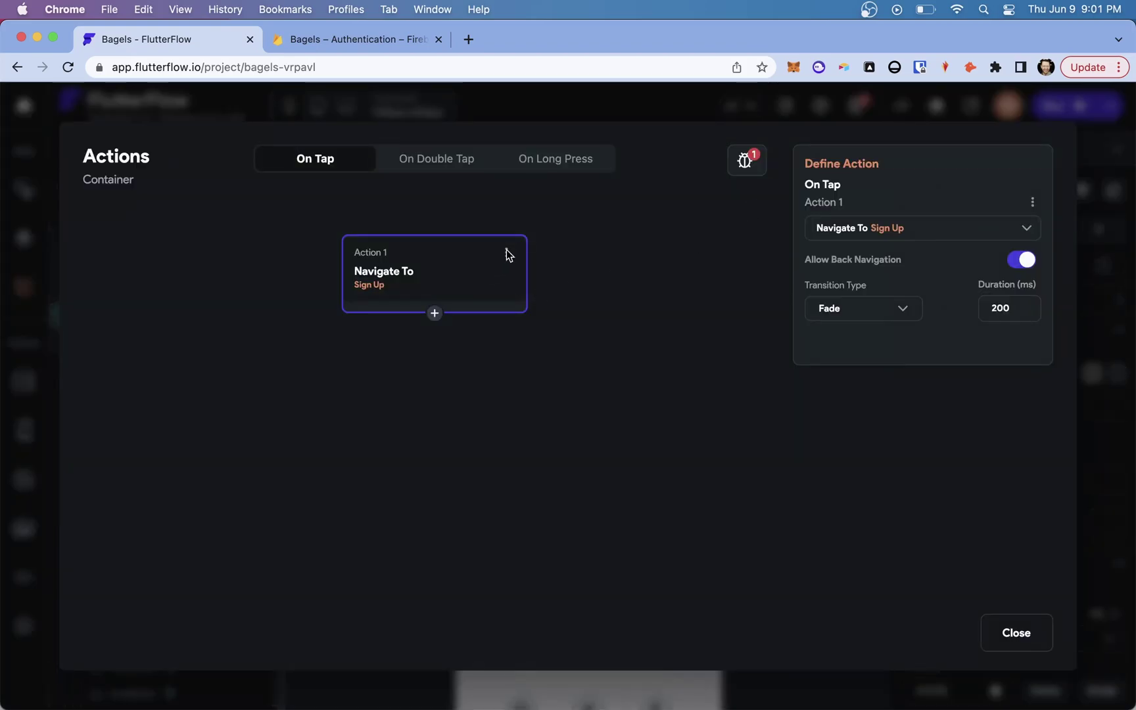
pyautogui.click(507, 252)
pyautogui.click(454, 320)
pyautogui.click(679, 432)
pyautogui.click(1022, 637)
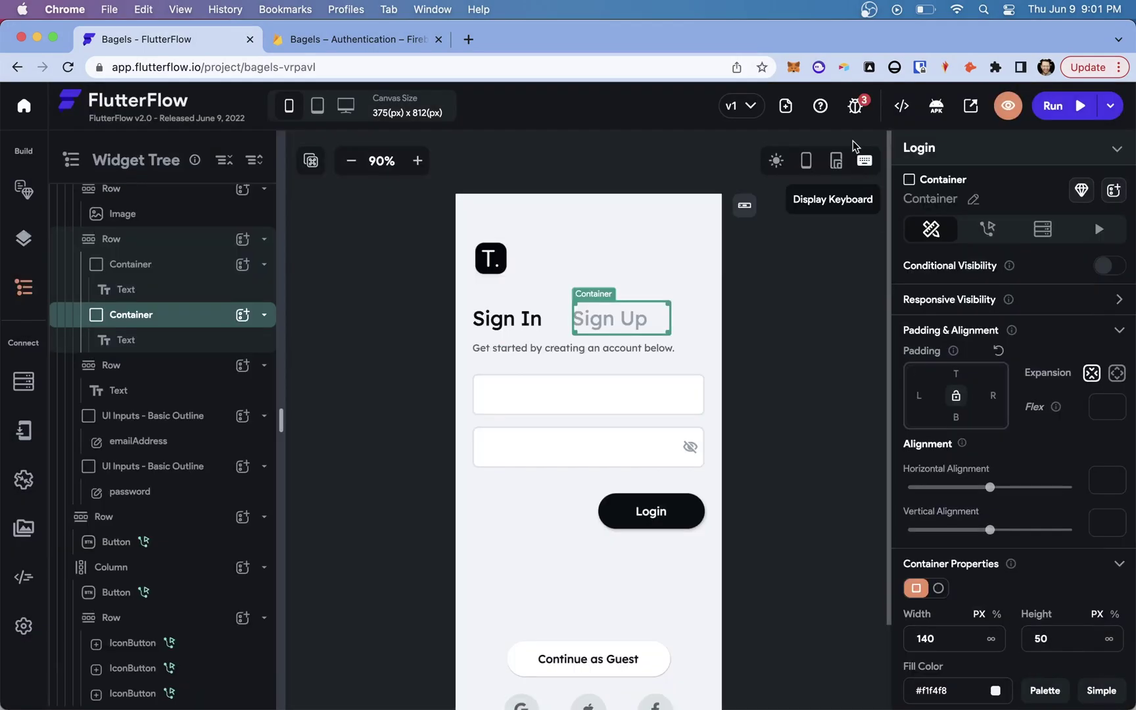
pyautogui.click(859, 106)
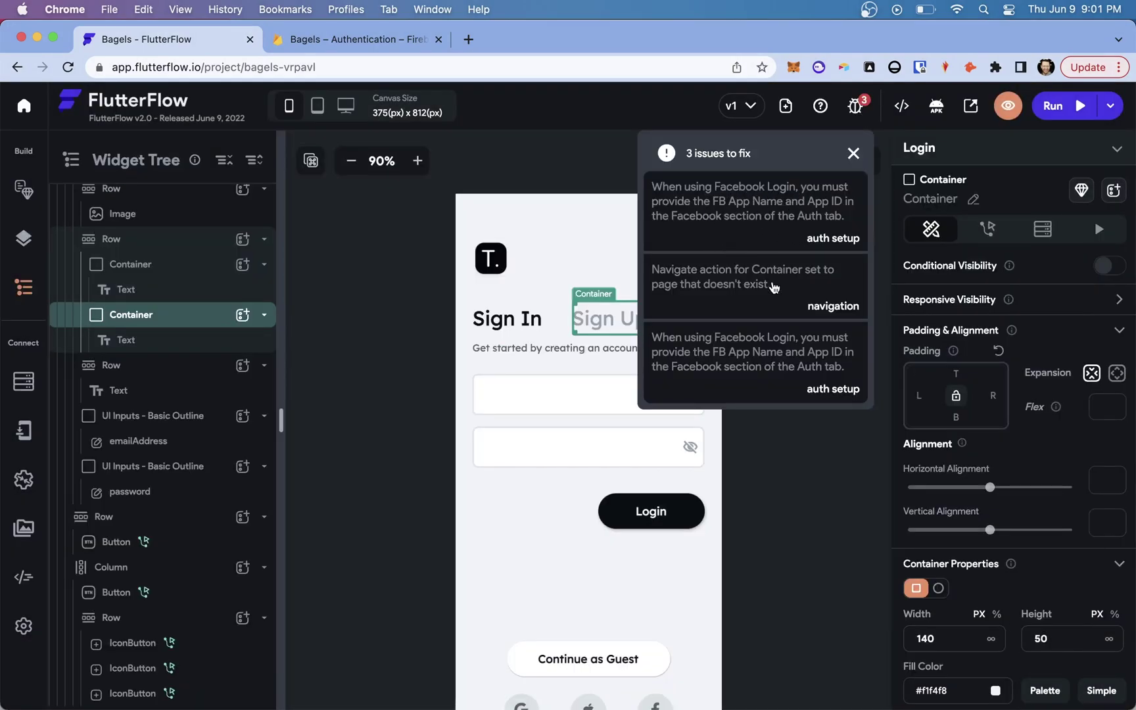
# - Delete the Login page's main column by mistake, then undo the deletion
pyautogui.click(804, 555)
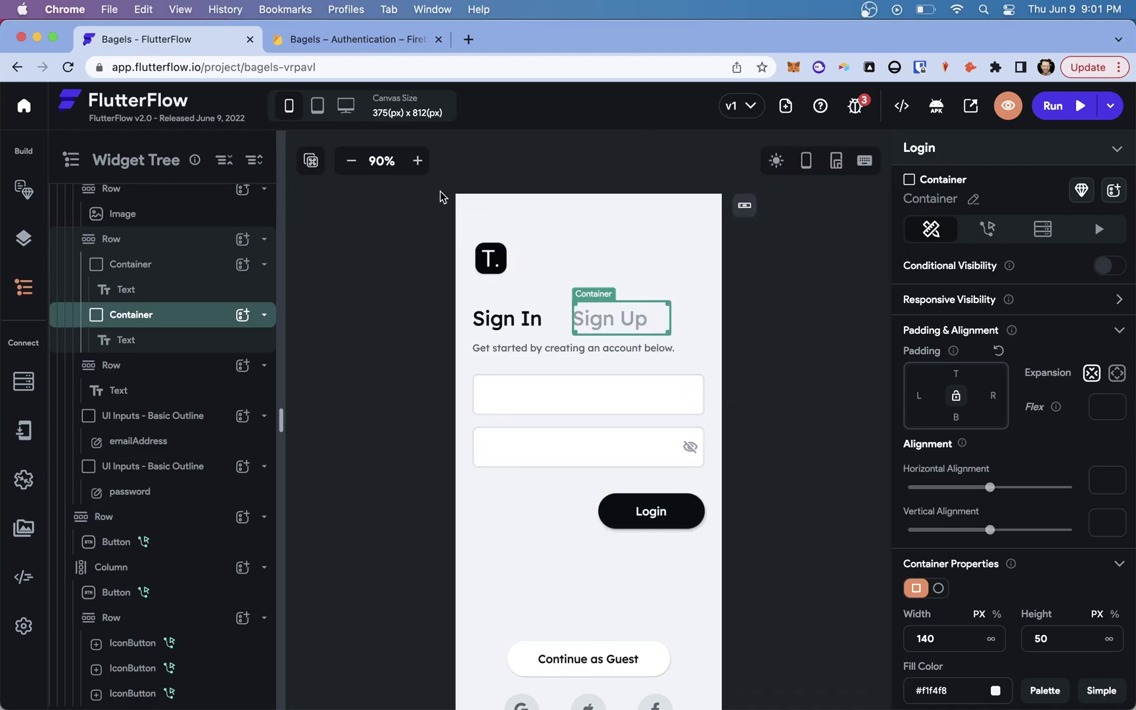
pyautogui.click(349, 163)
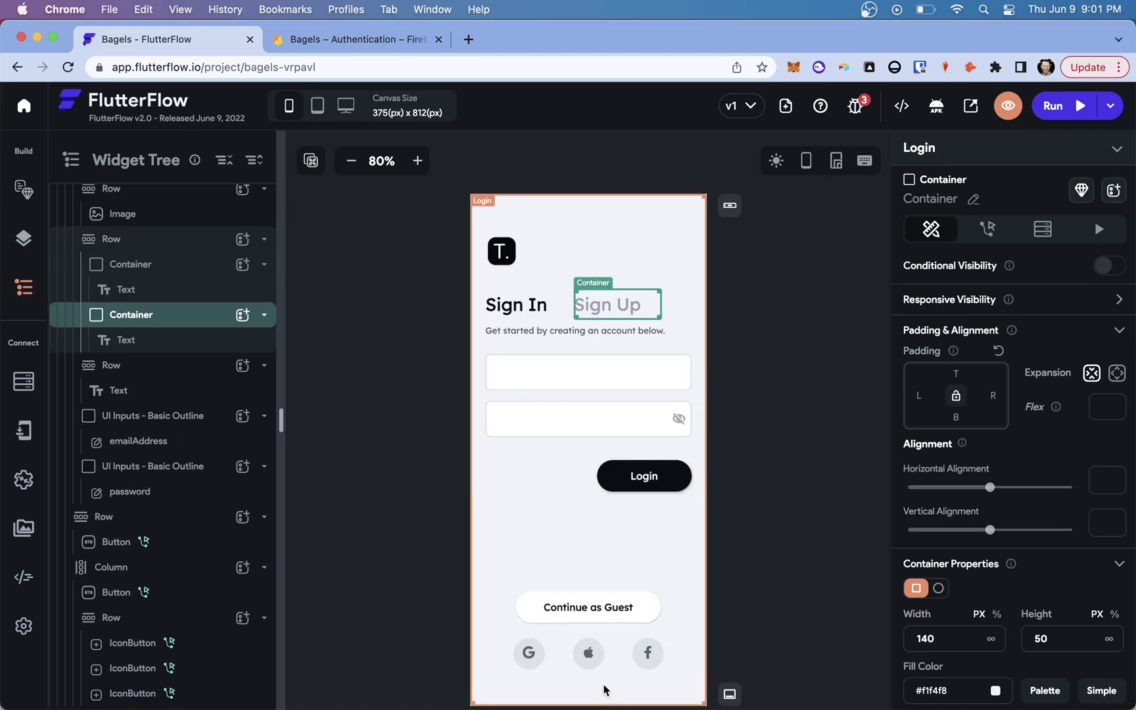
pyautogui.click(620, 659)
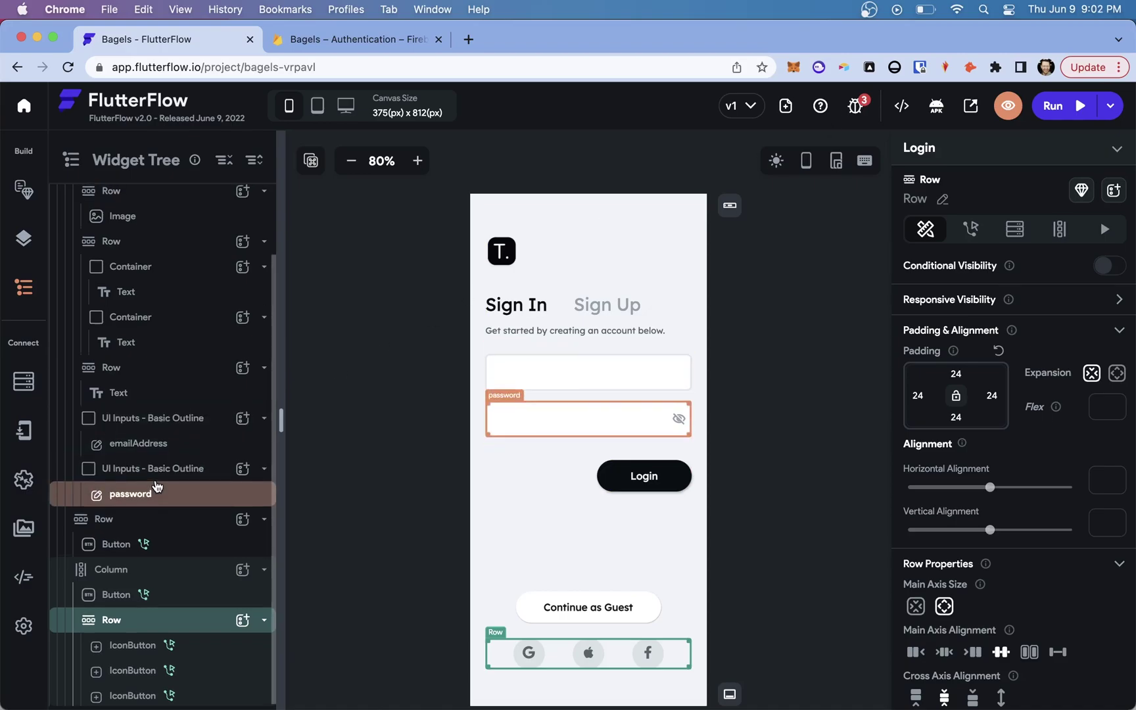
pyautogui.scroll(2, 155, 482)
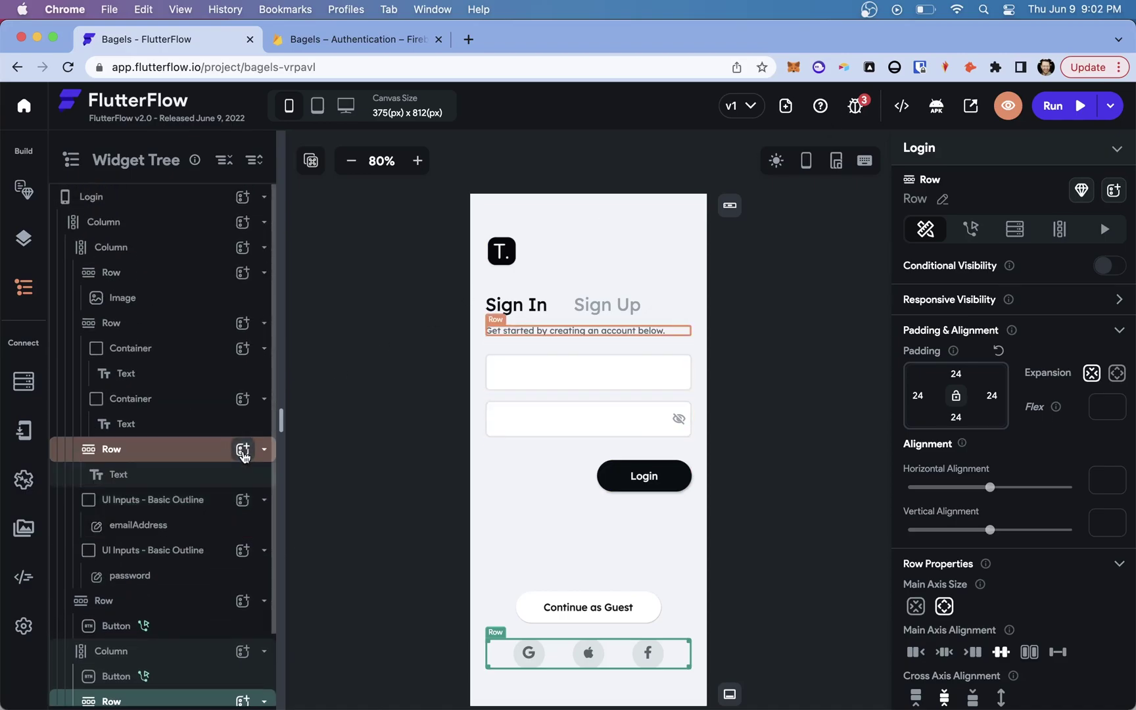
pyautogui.click(263, 222)
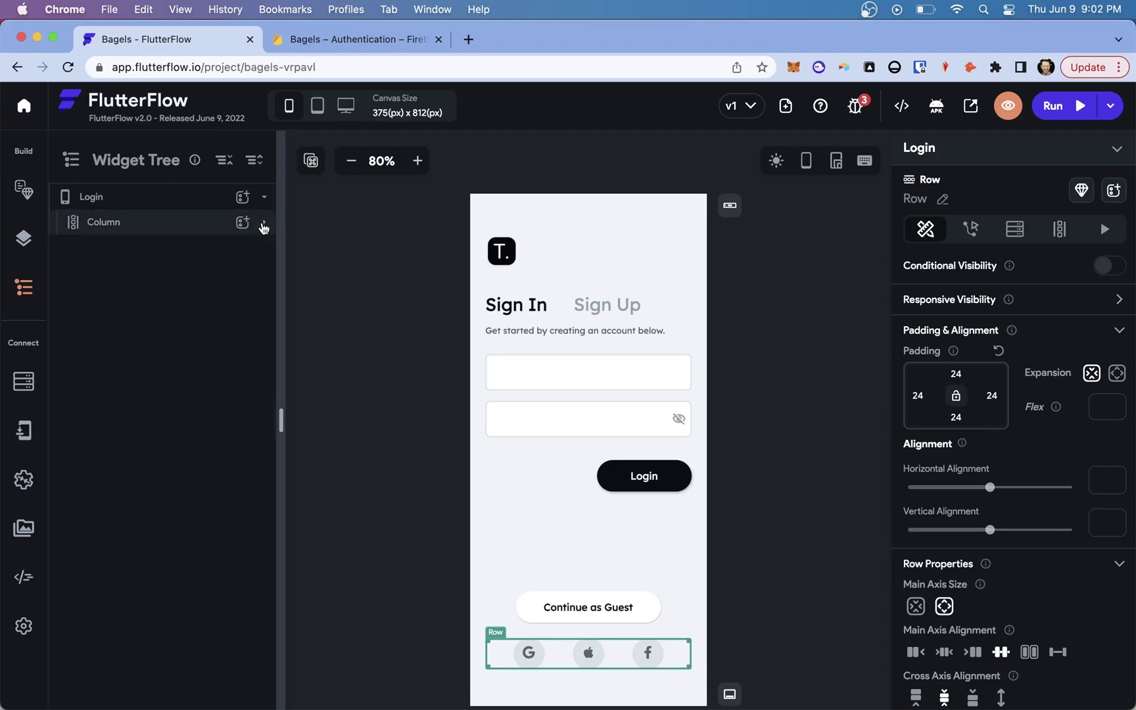
pyautogui.click(149, 227)
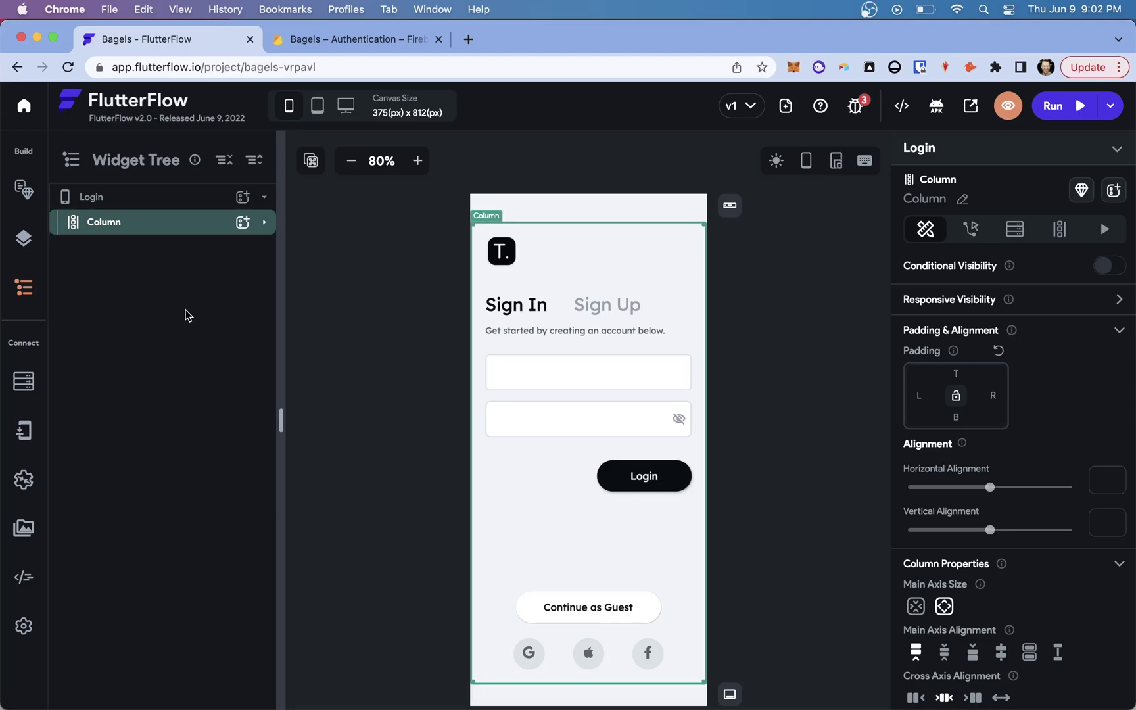
pyautogui.press('BackSpace')
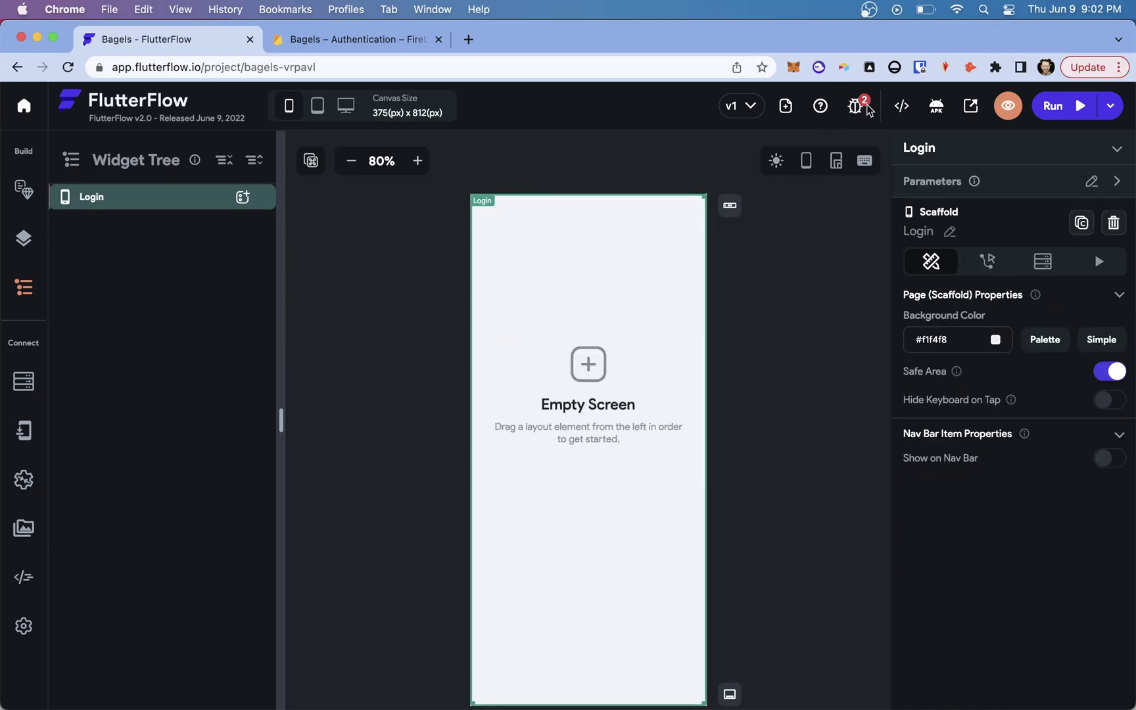
pyautogui.press('super+z')
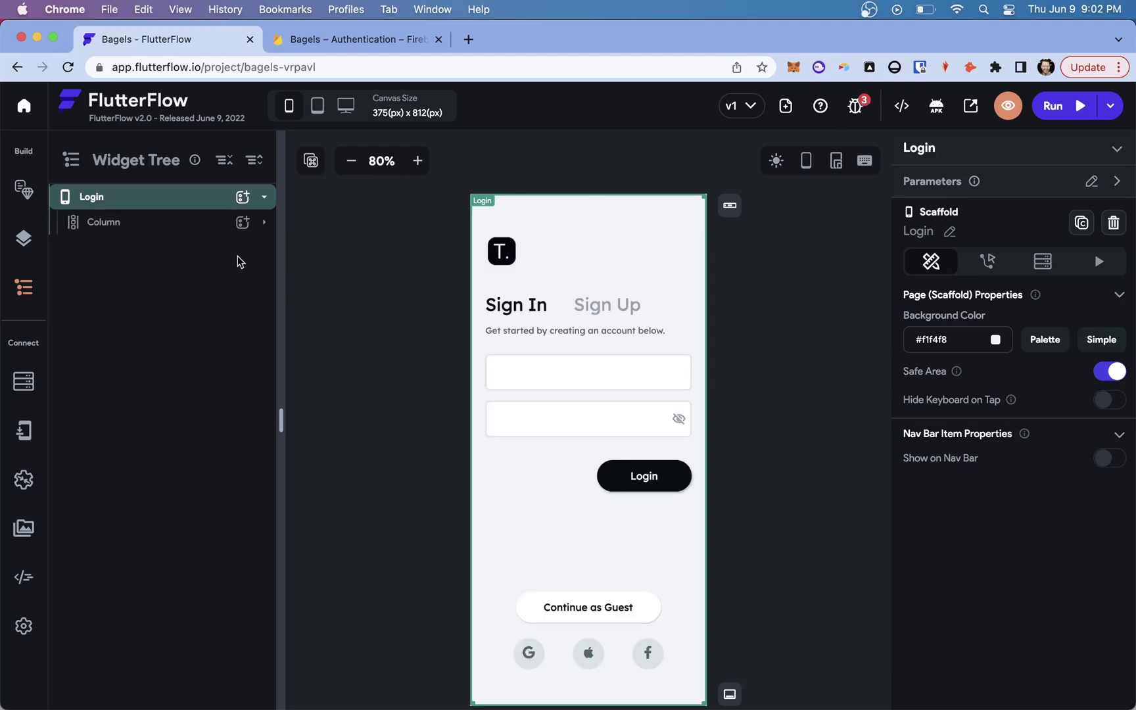
# - Delete the Login page's bottom Column holding the guest and social login buttons
pyautogui.click(856, 107)
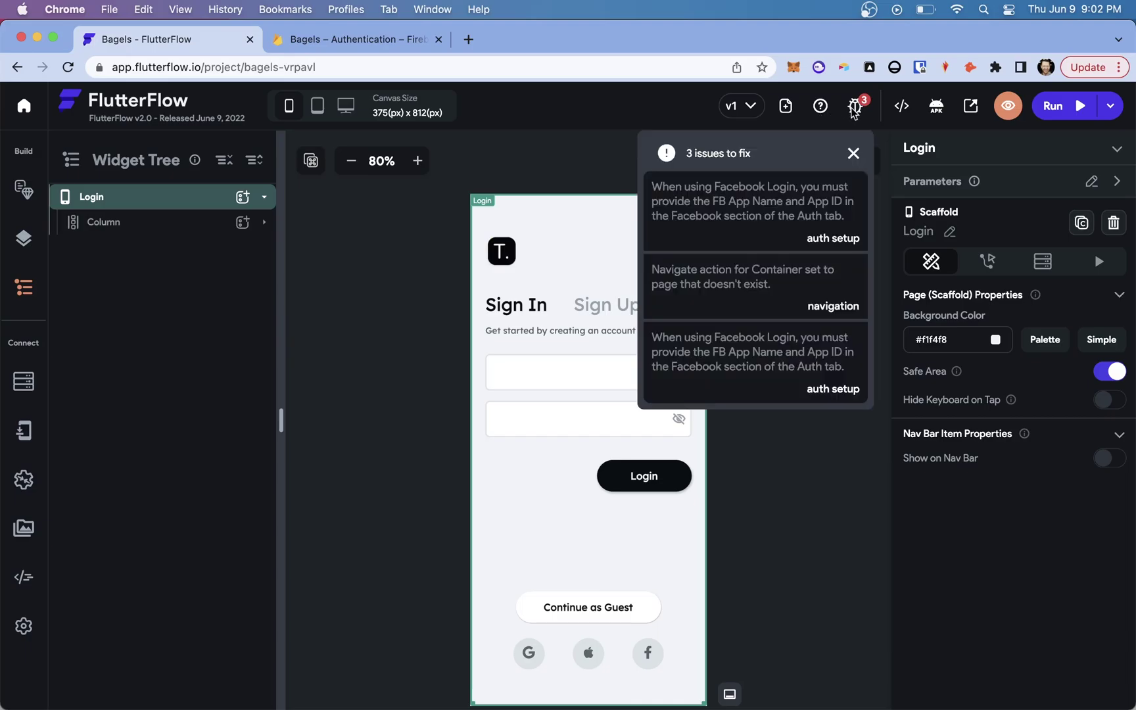
pyautogui.click(261, 230)
pyautogui.click(265, 225)
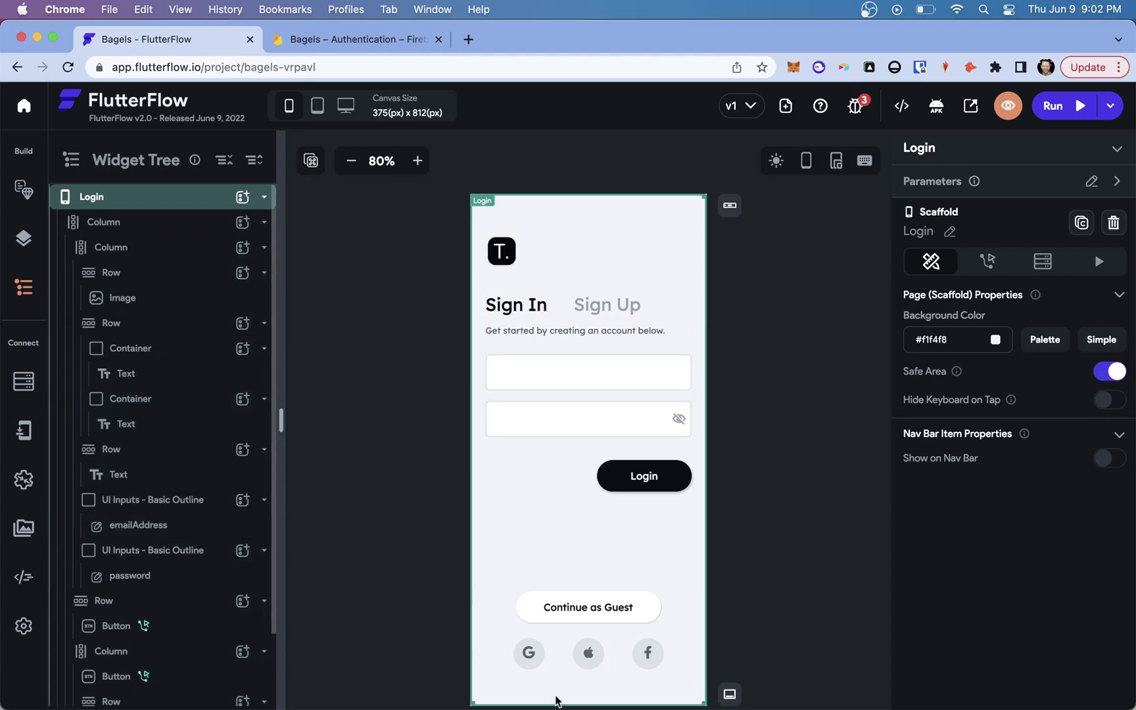
pyautogui.click(548, 655)
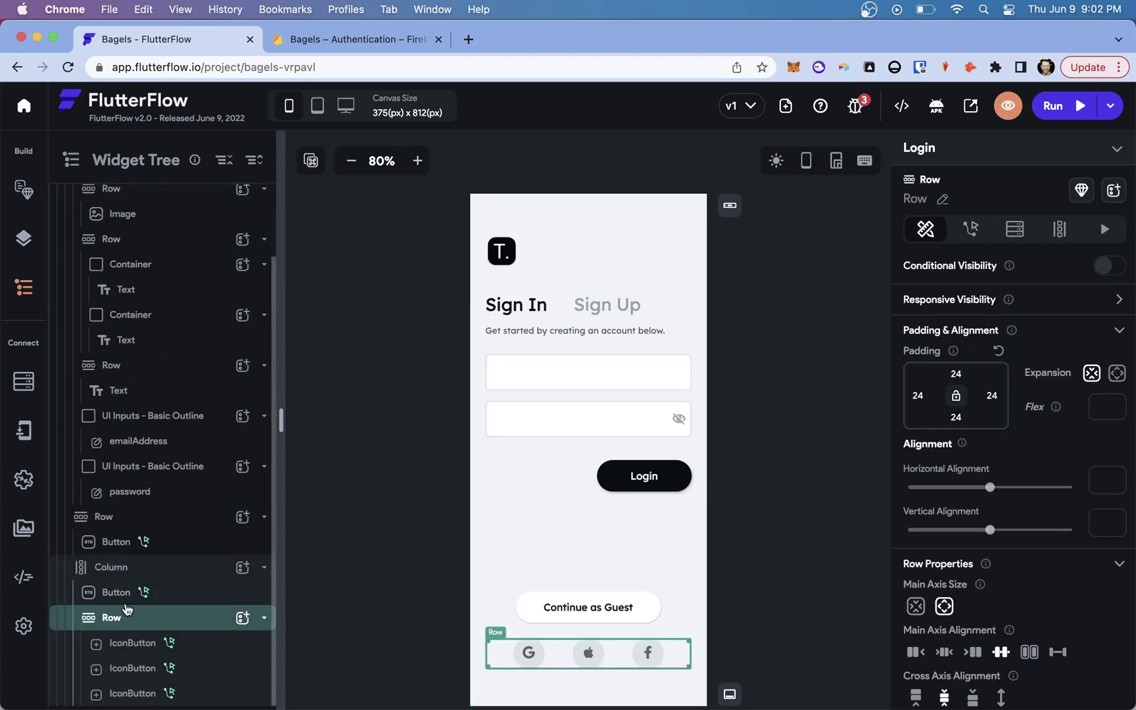
pyautogui.click(265, 517)
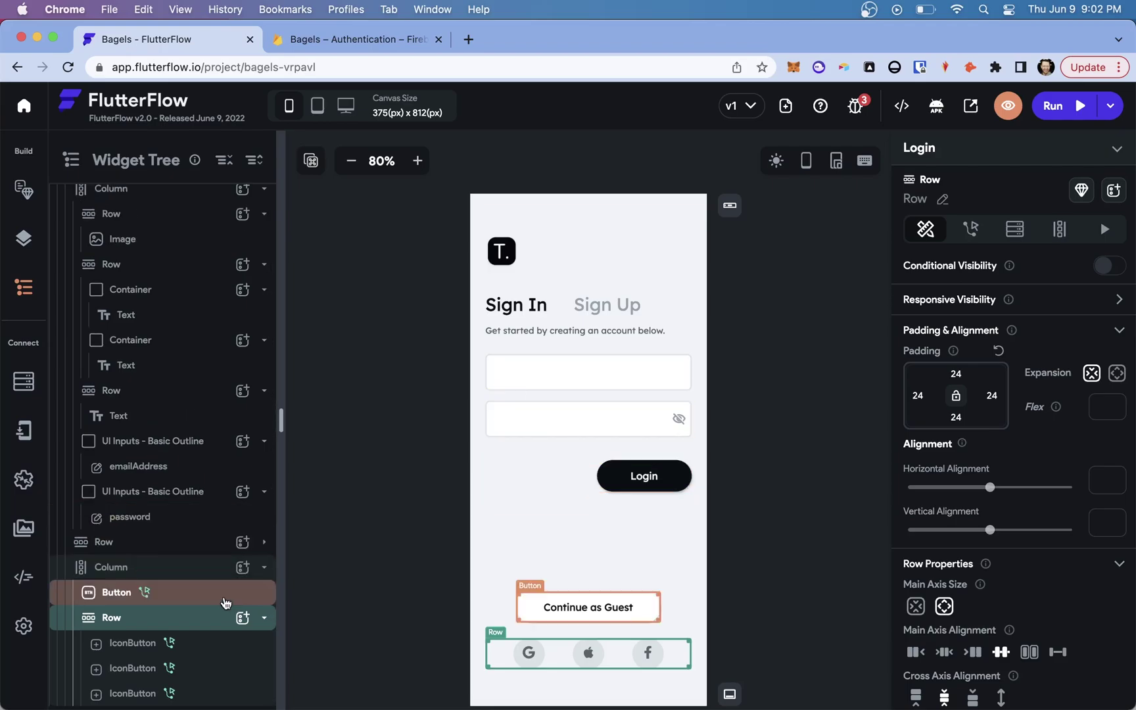
pyautogui.click(264, 568)
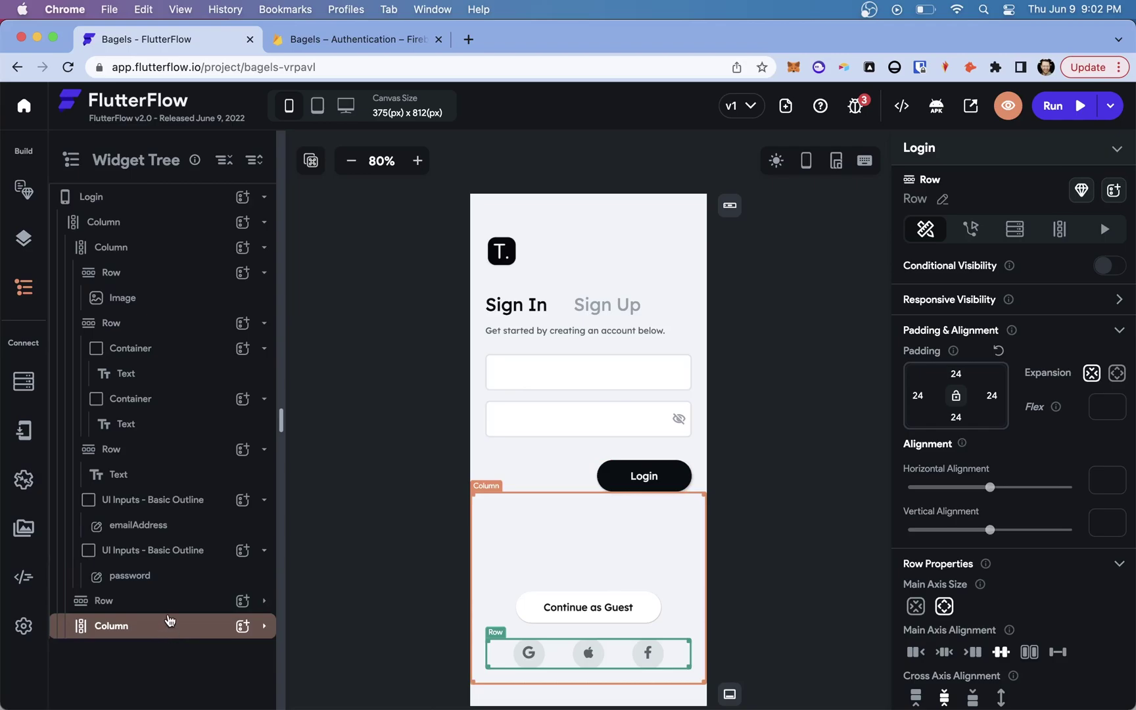
pyautogui.click(166, 624)
pyautogui.press('BackSpace')
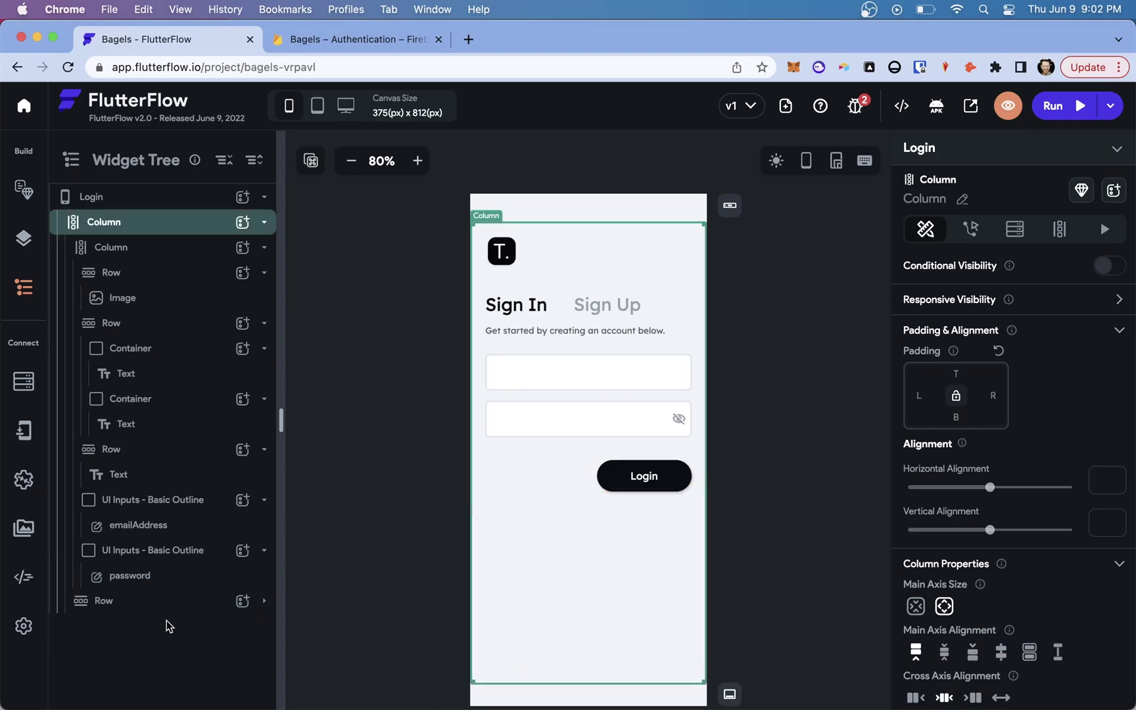
# - Delete the SignUp container's Navigate To Login action, leaving only the Facebook Login issue
pyautogui.click(856, 107)
pyautogui.click(732, 203)
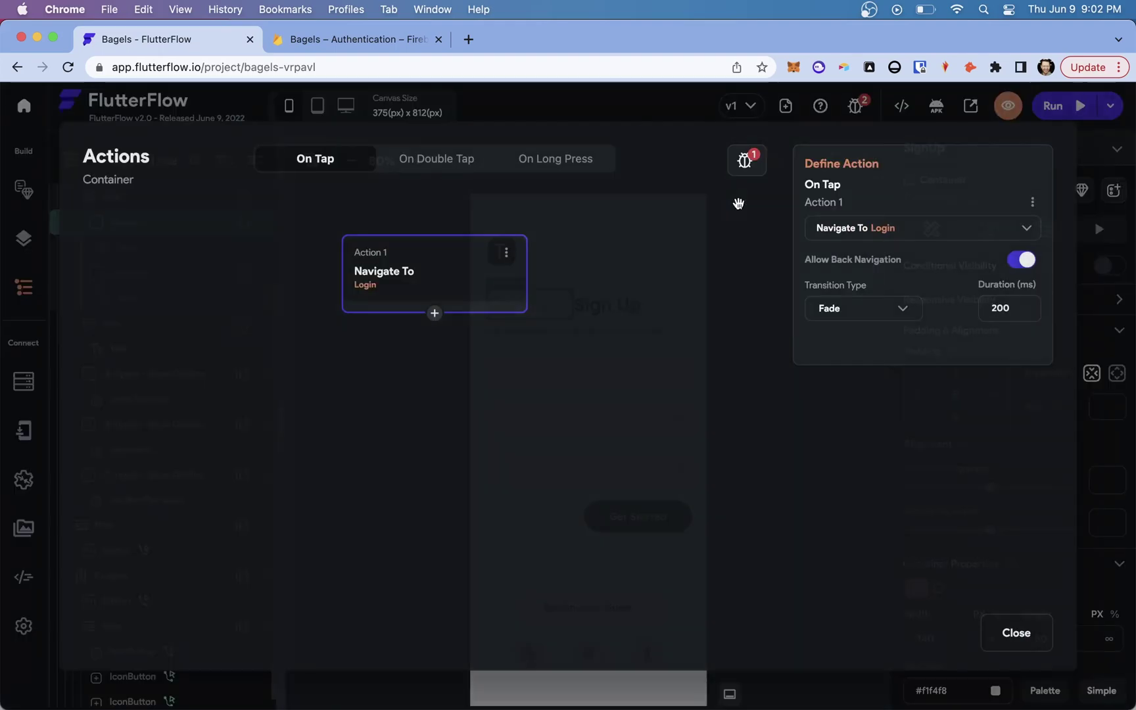
pyautogui.click(512, 253)
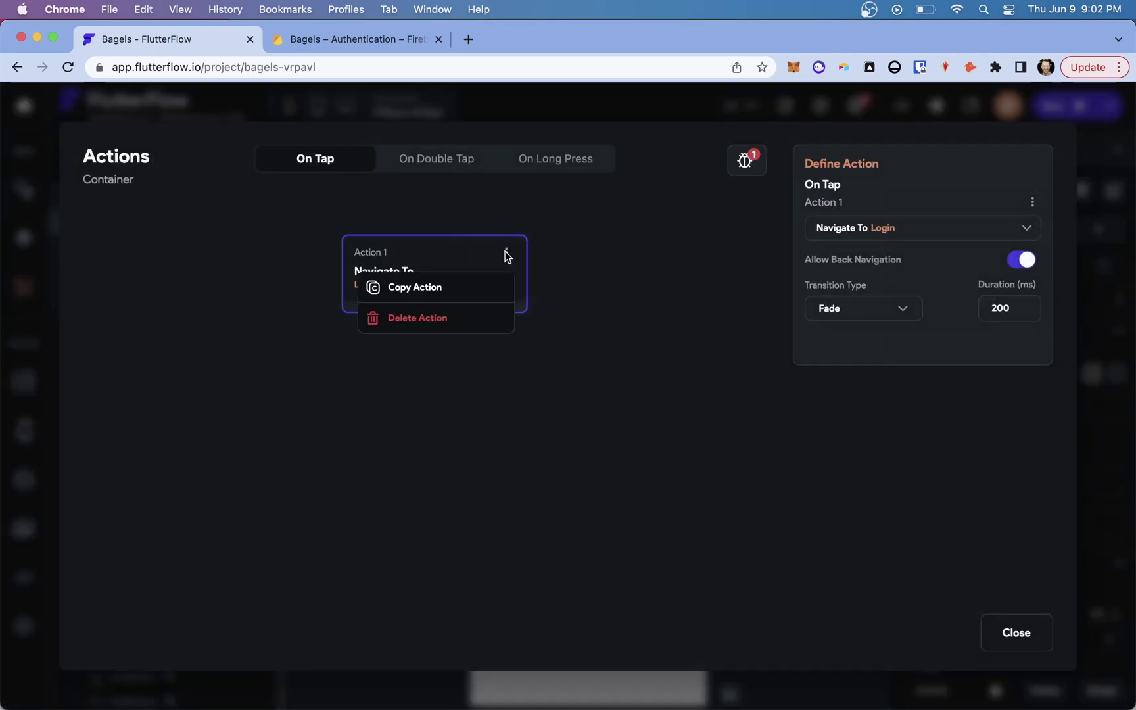
pyautogui.click(482, 318)
pyautogui.click(681, 429)
pyautogui.click(1008, 627)
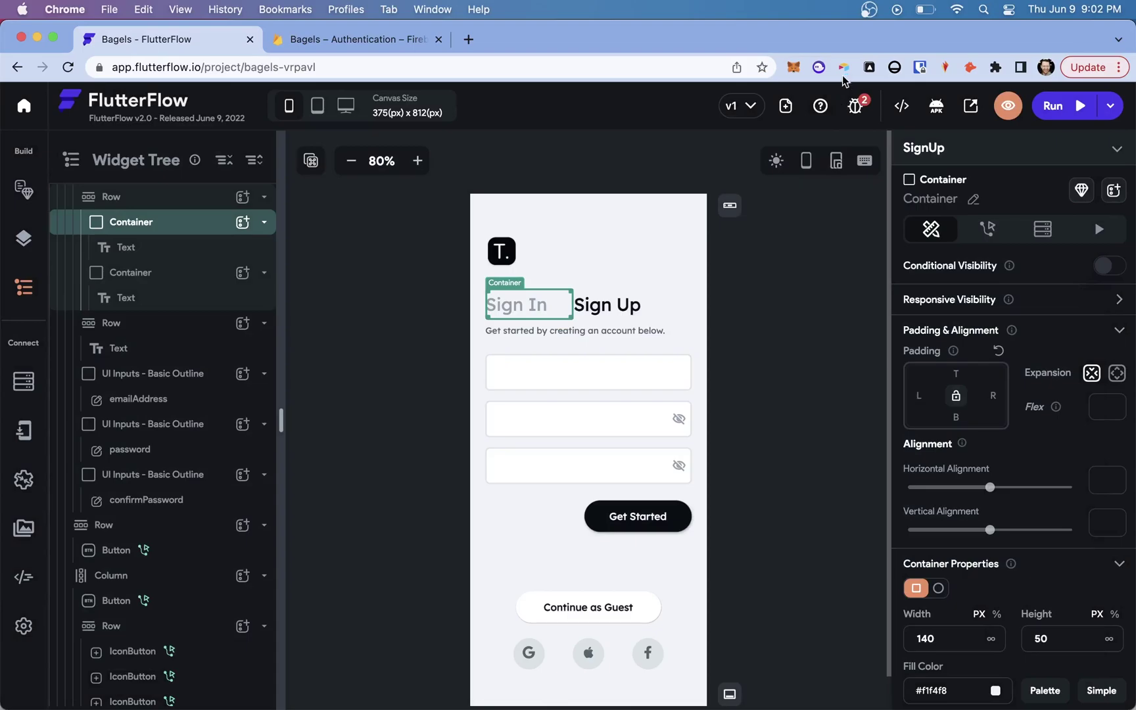
pyautogui.click(857, 106)
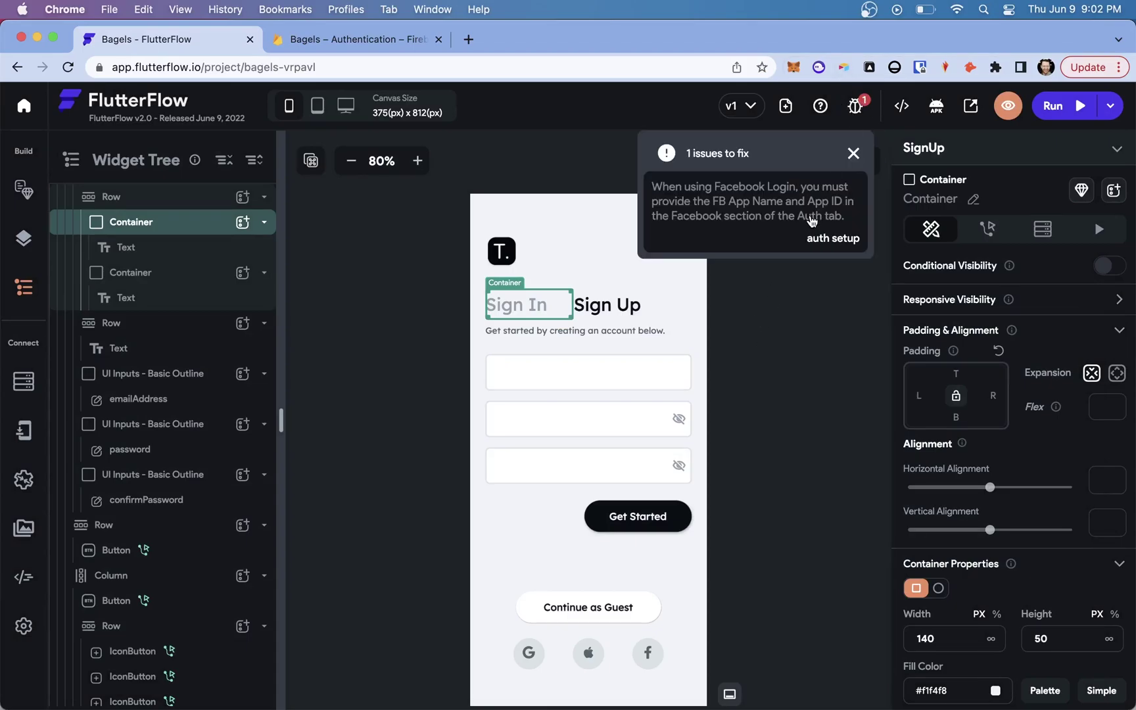
# - Review the Facebook App fields, then delete SignUp's Continue as Guest and social buttons column
pyautogui.click(809, 218)
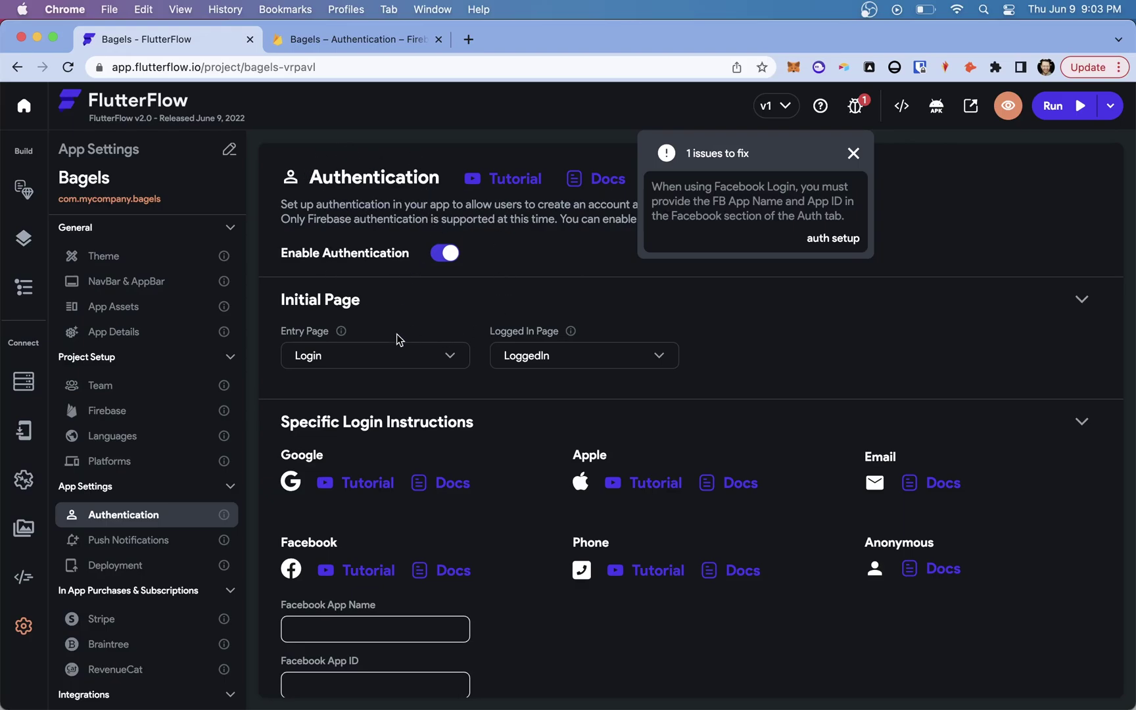
pyautogui.click(342, 626)
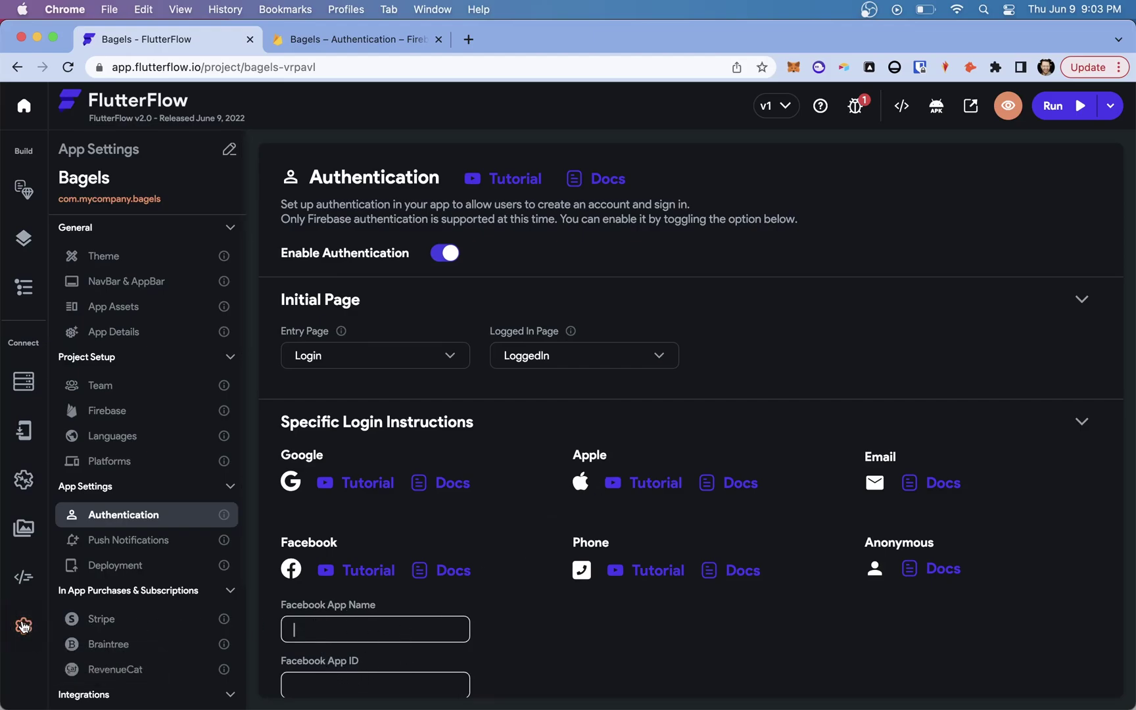
pyautogui.click(24, 288)
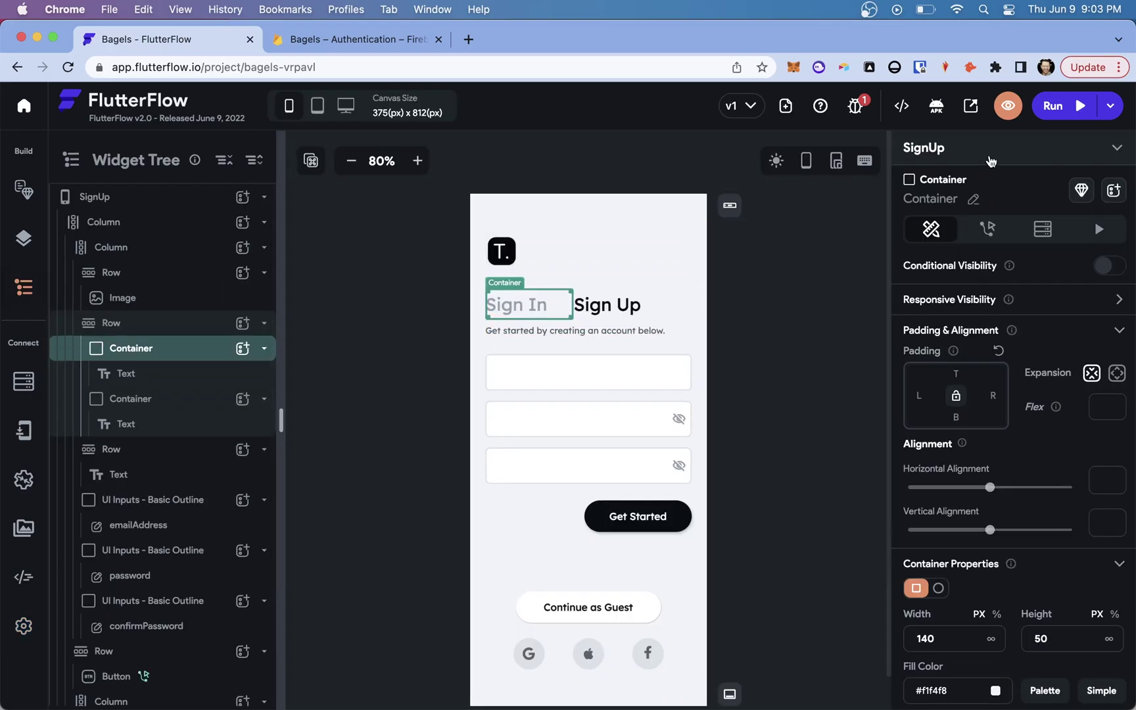
pyautogui.click(476, 655)
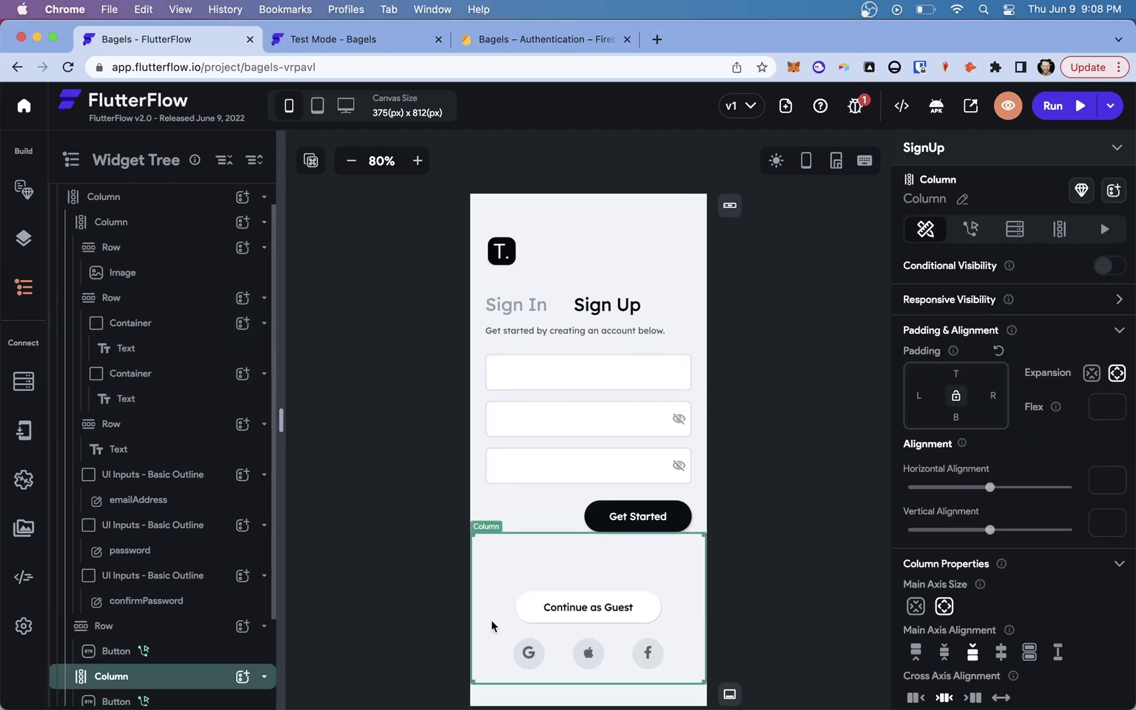
pyautogui.press('BackSpace')
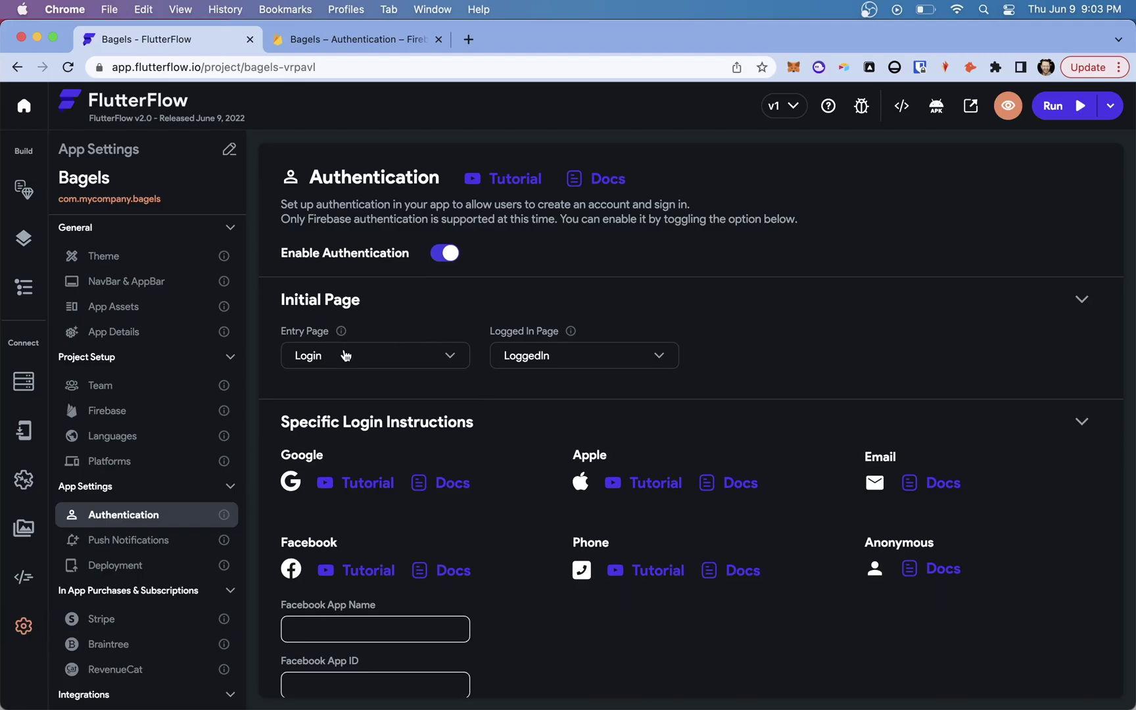
# - Choose SignUp in the Authentication Entry Page dropdown
pyautogui.click(345, 356)
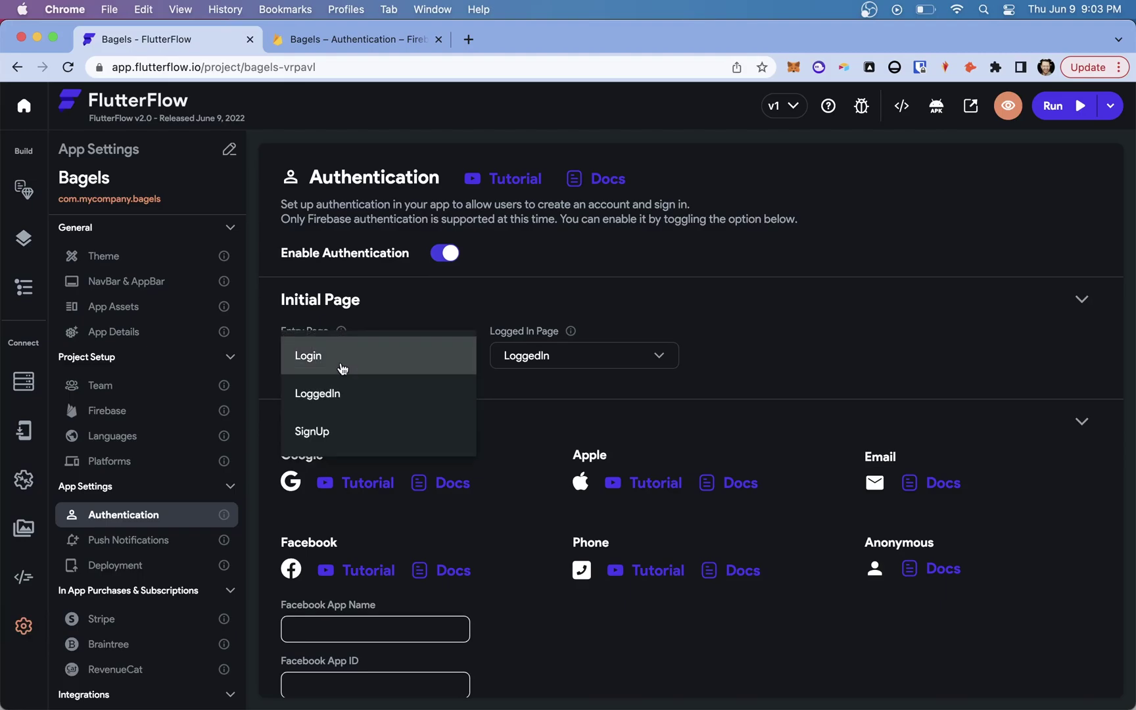
pyautogui.click(333, 429)
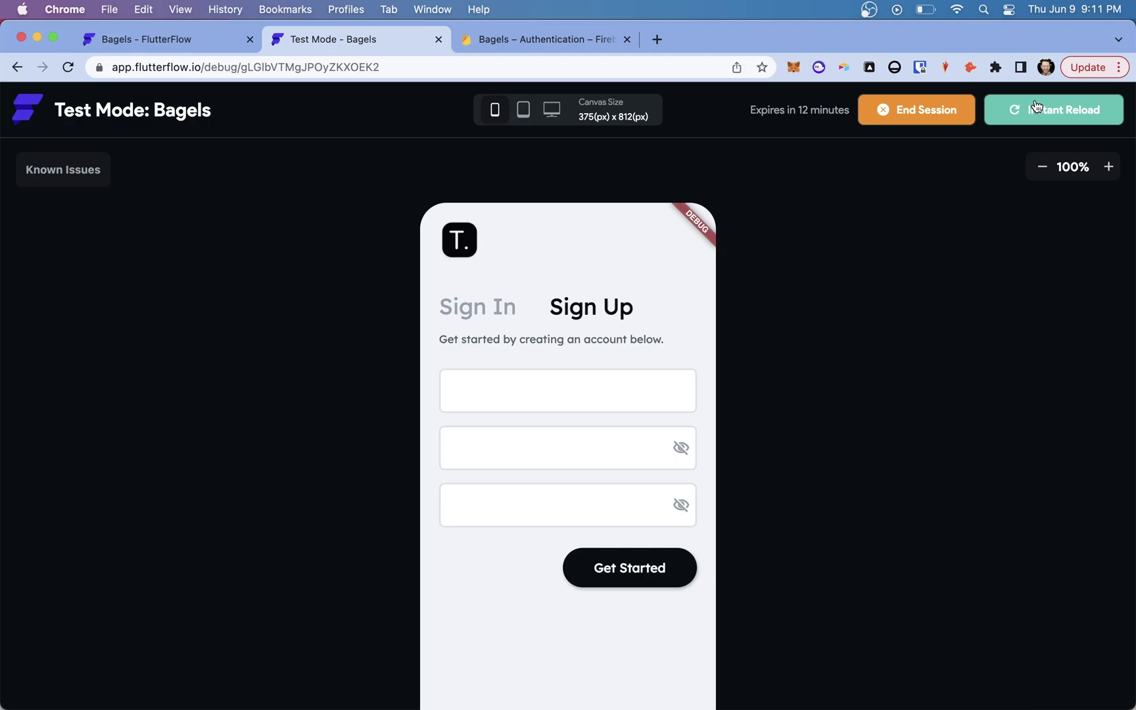
# - Fill the Test Mode Sign Up form with a test email and matching passwords, then submit
pyautogui.click(532, 391)
pyautogui.press('Tab')
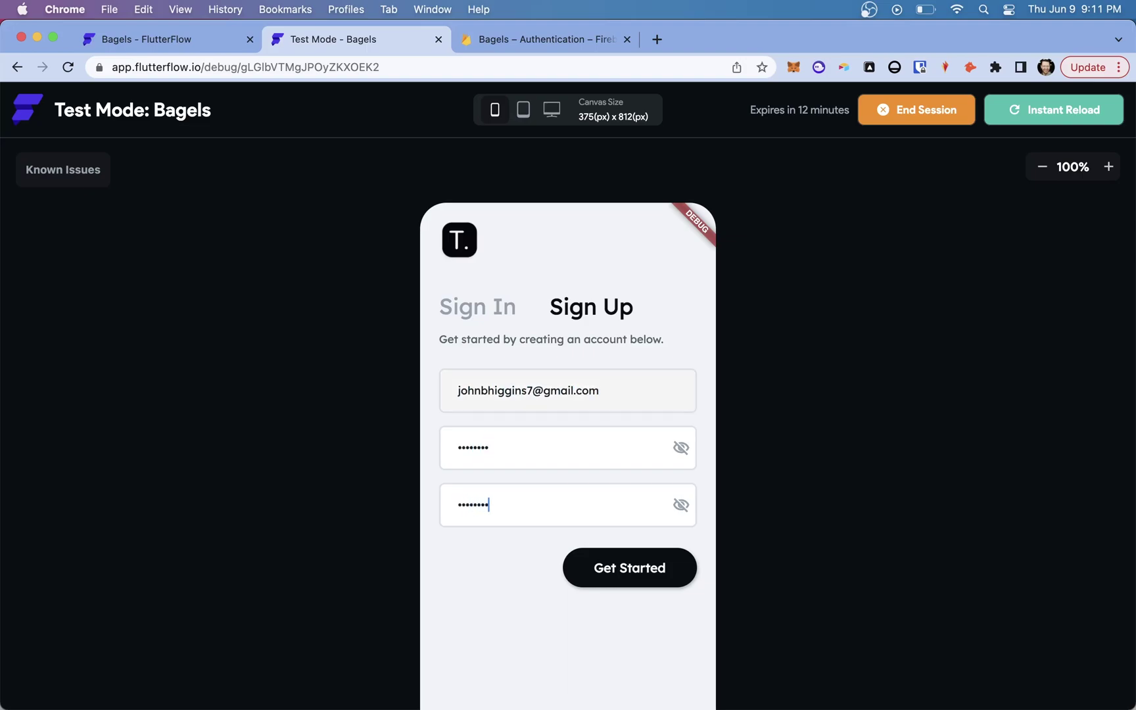
pyautogui.click(622, 568)
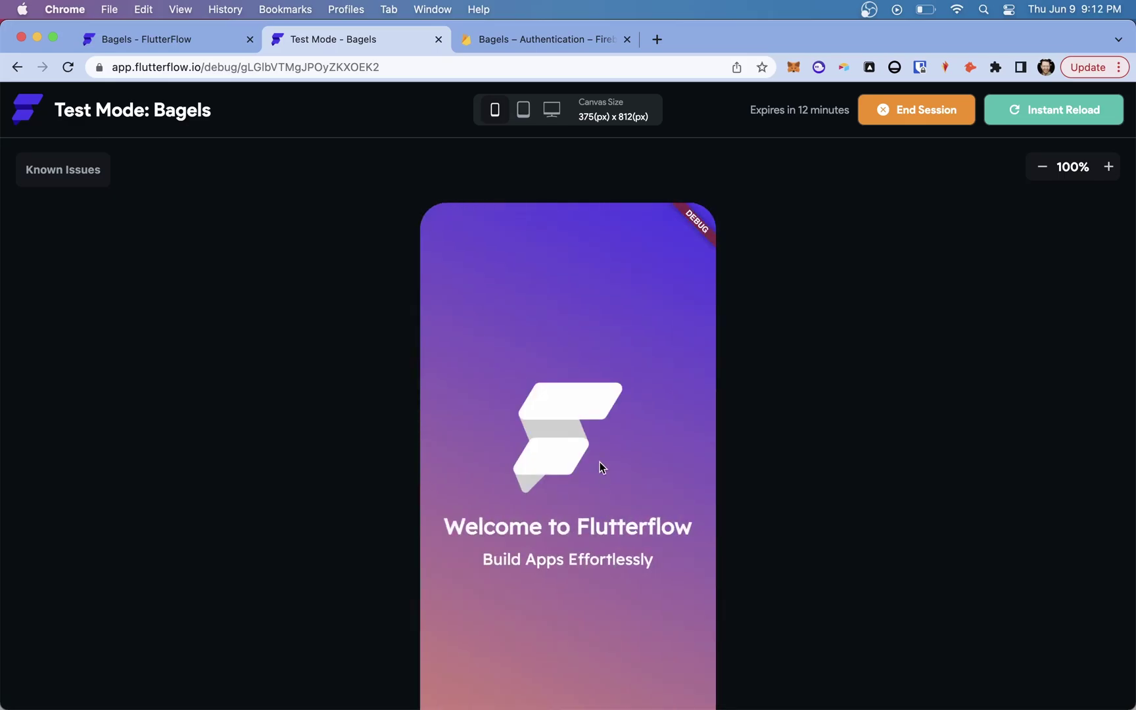
pyautogui.click(179, 45)
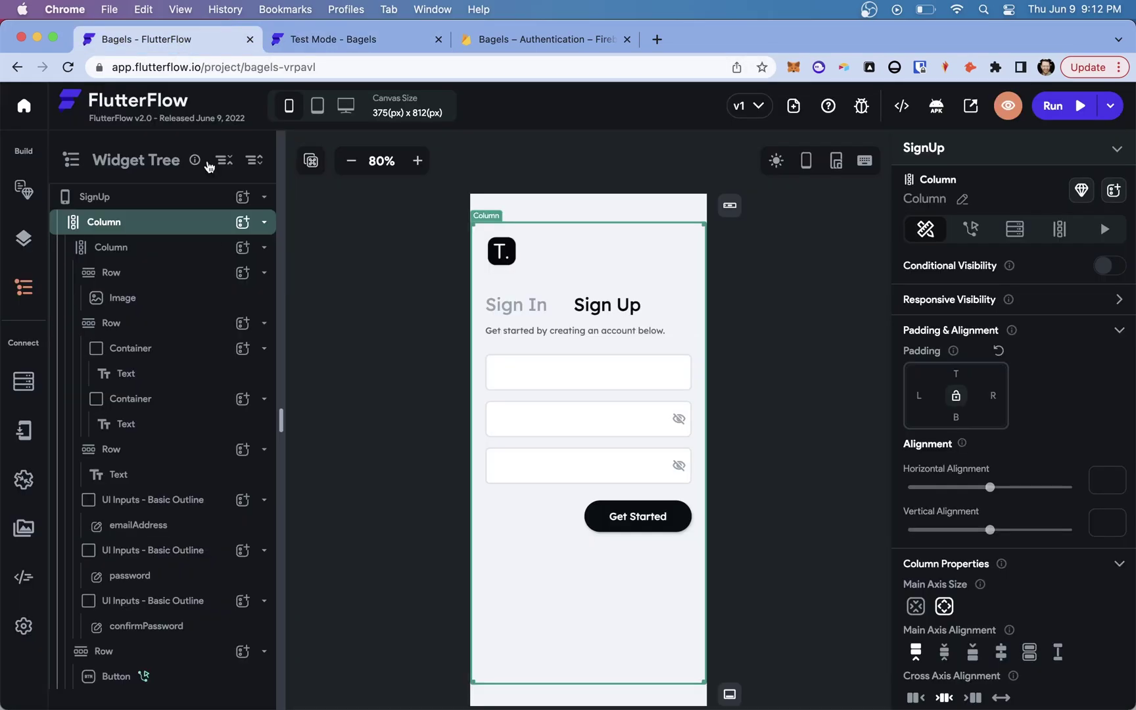
pyautogui.click(23, 384)
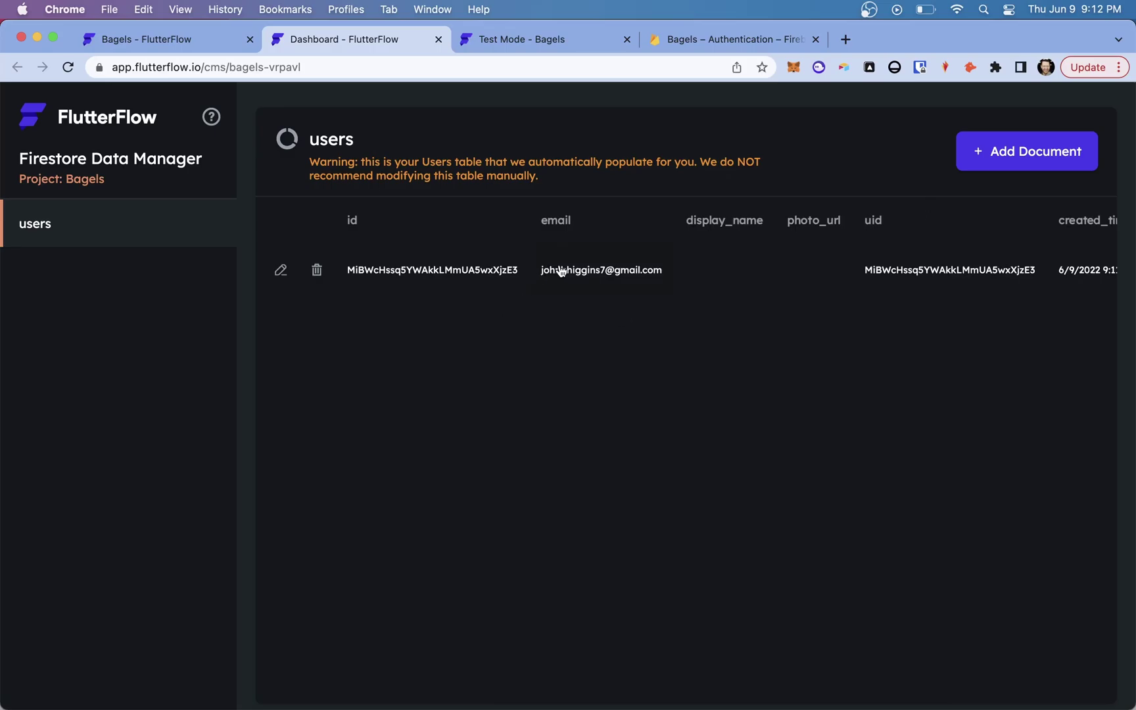
pyautogui.hscroll(4, 561, 269)
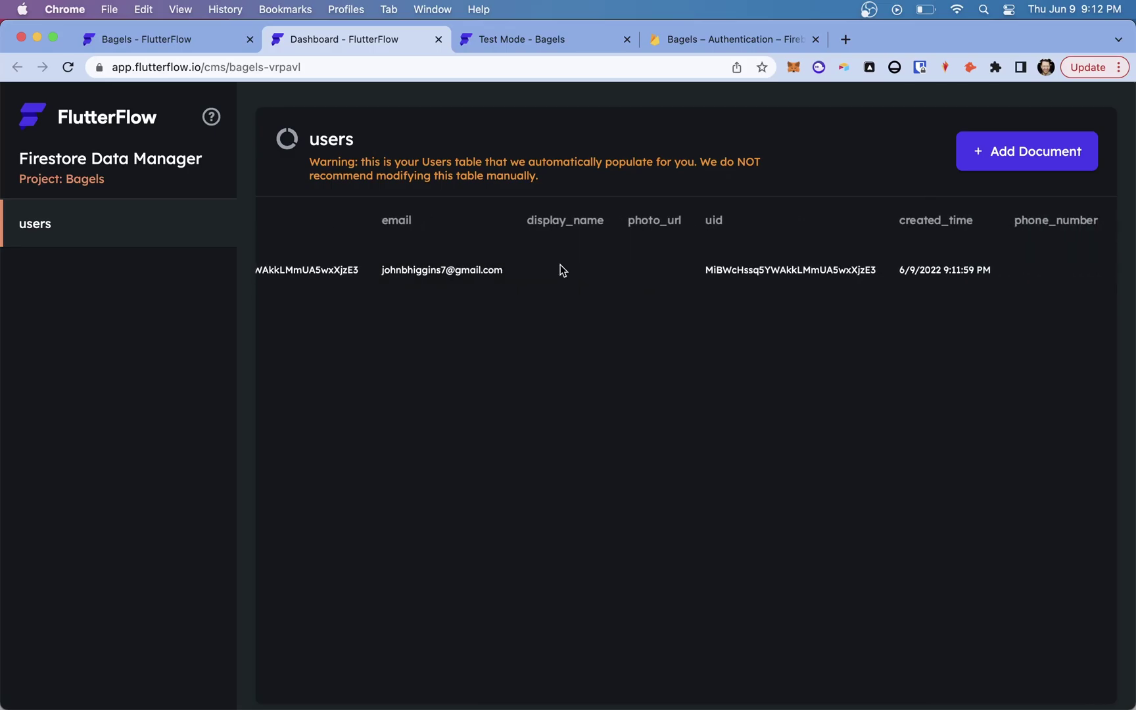
pyautogui.click(178, 38)
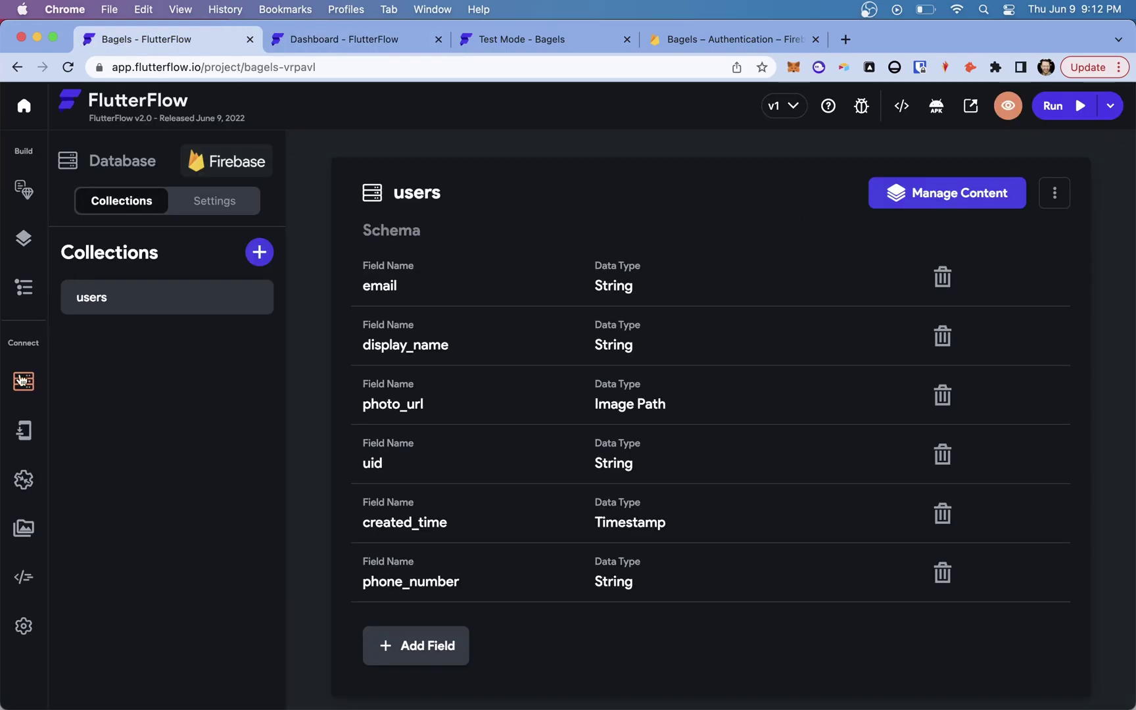
pyautogui.click(25, 290)
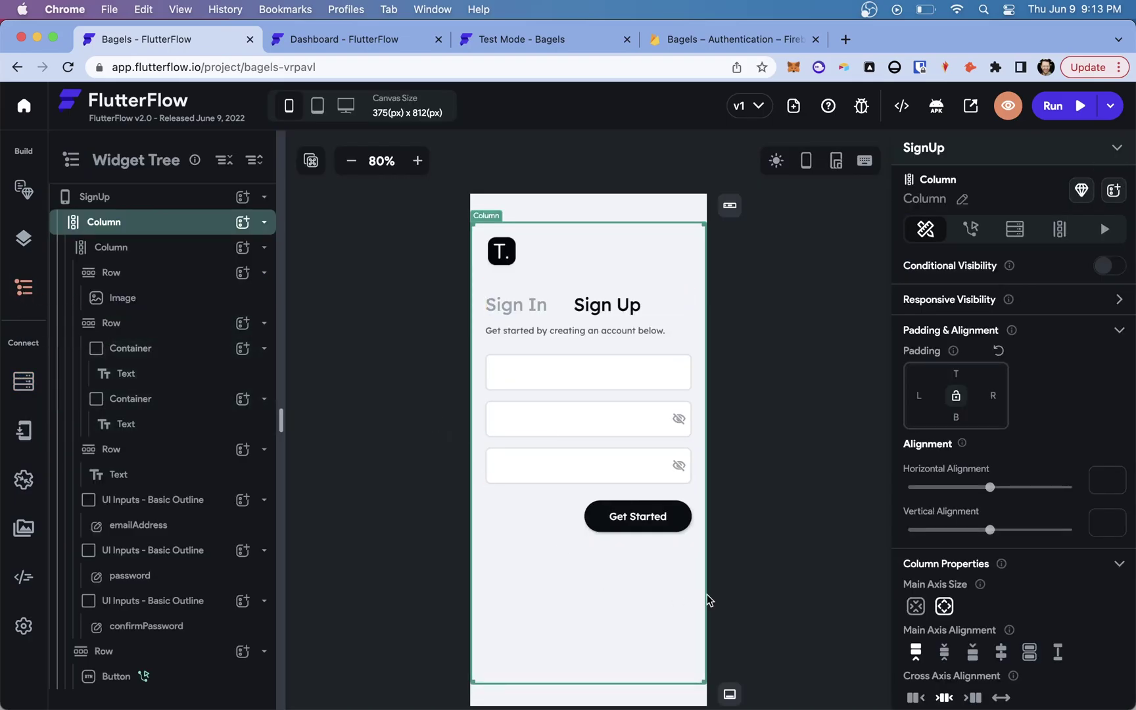
# - Add an Authentication > Create Account action to the Get Started button
pyautogui.click(631, 528)
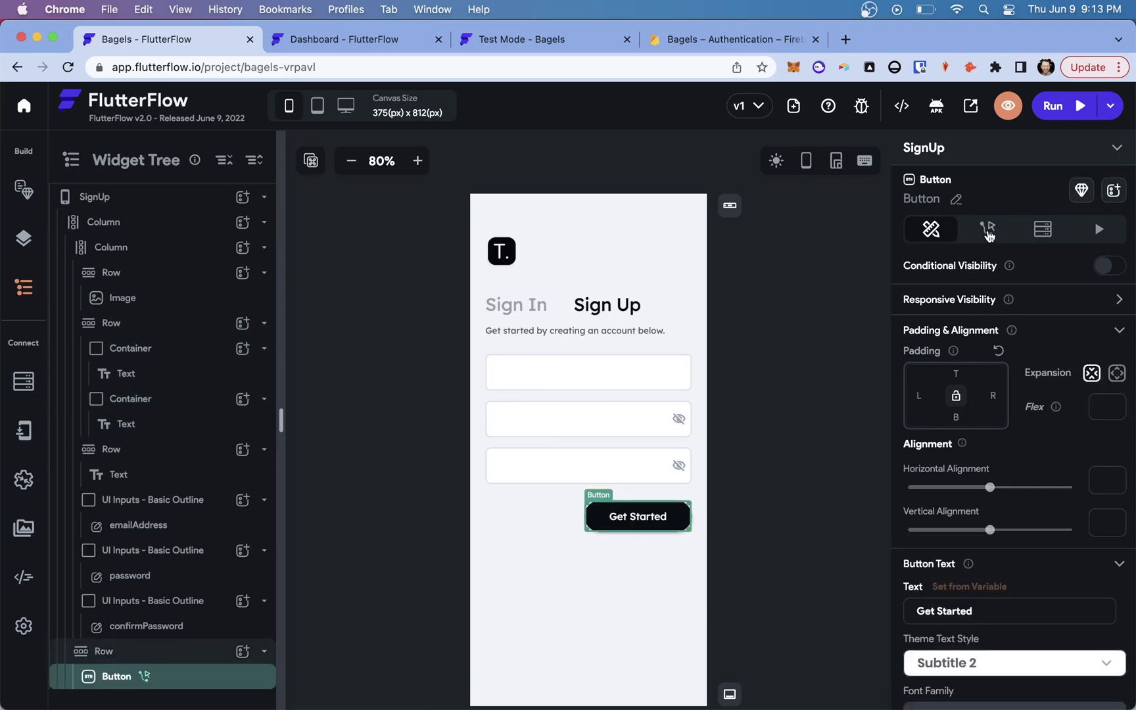
pyautogui.click(989, 232)
pyautogui.scroll(-4, 1064, 392)
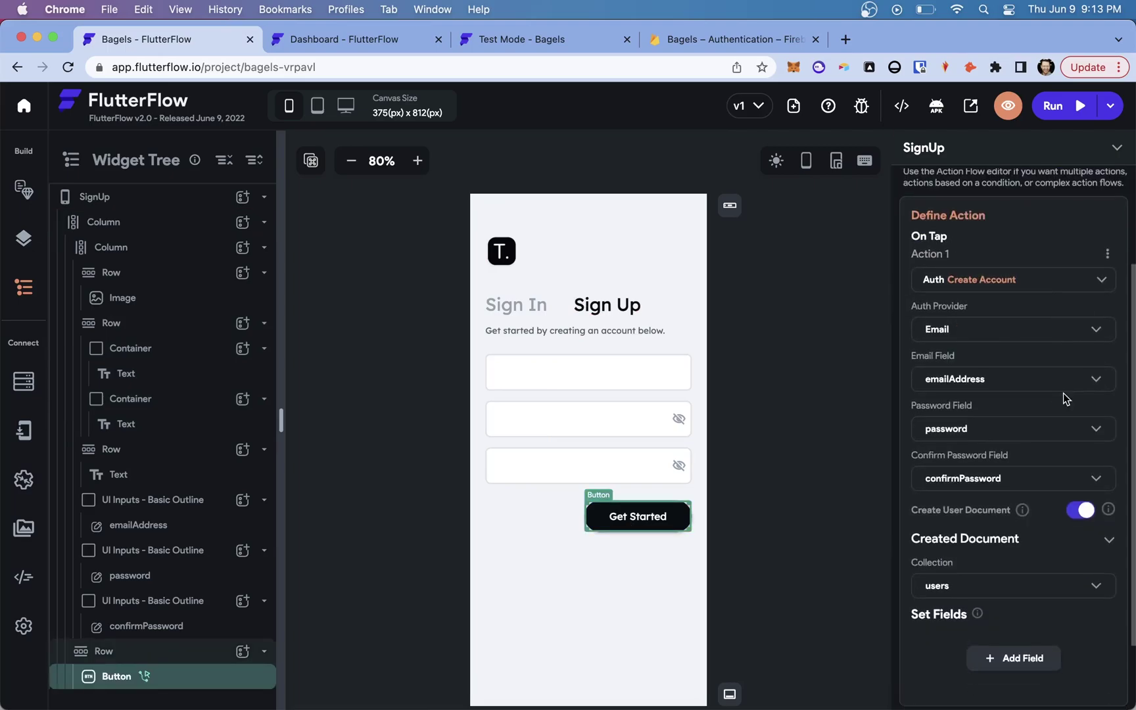
pyautogui.scroll(3, 1064, 392)
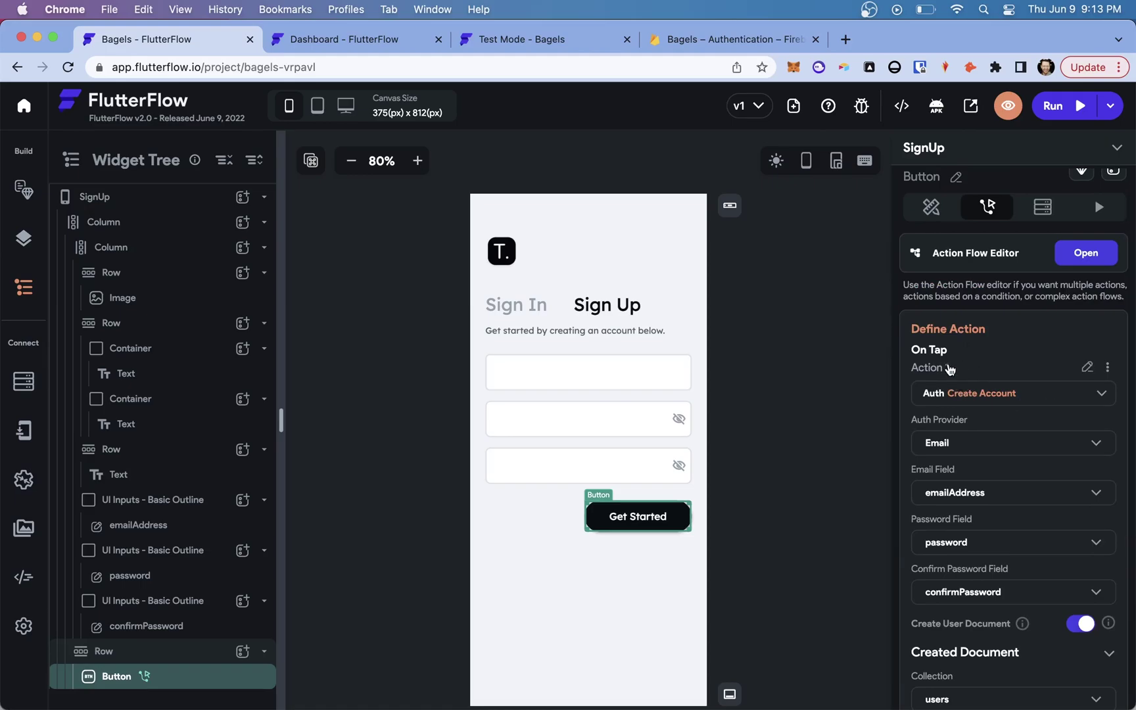
pyautogui.click(1050, 393)
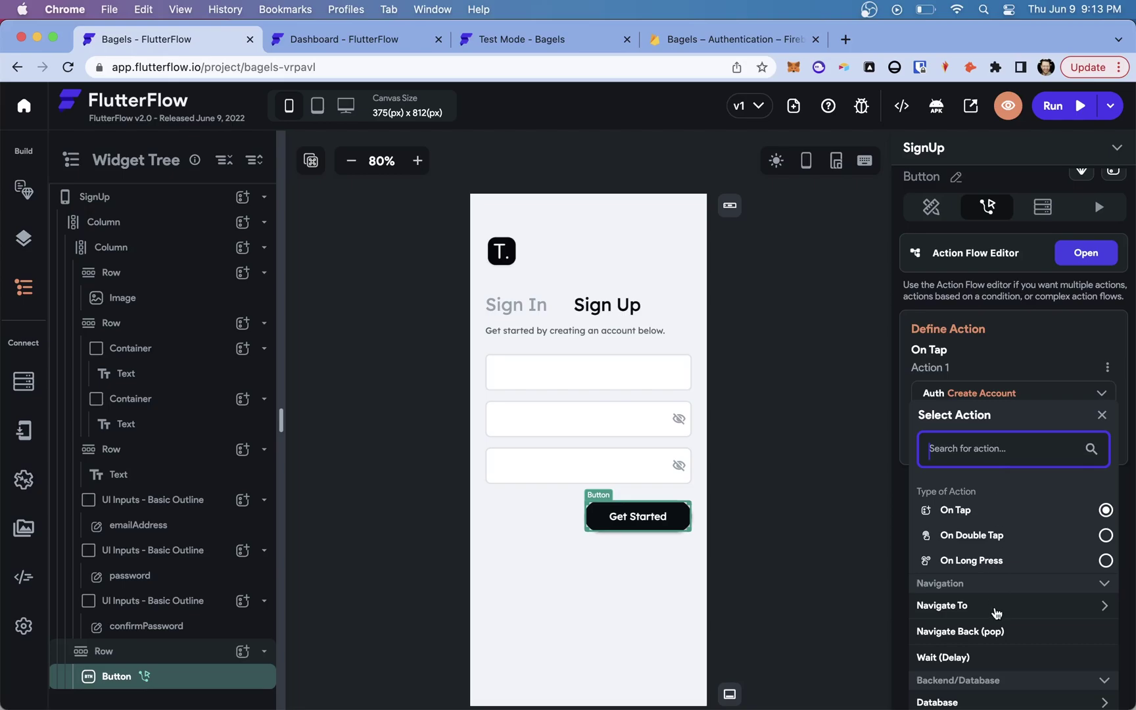
pyautogui.scroll(-5, 976, 516)
pyautogui.scroll(-4, 981, 489)
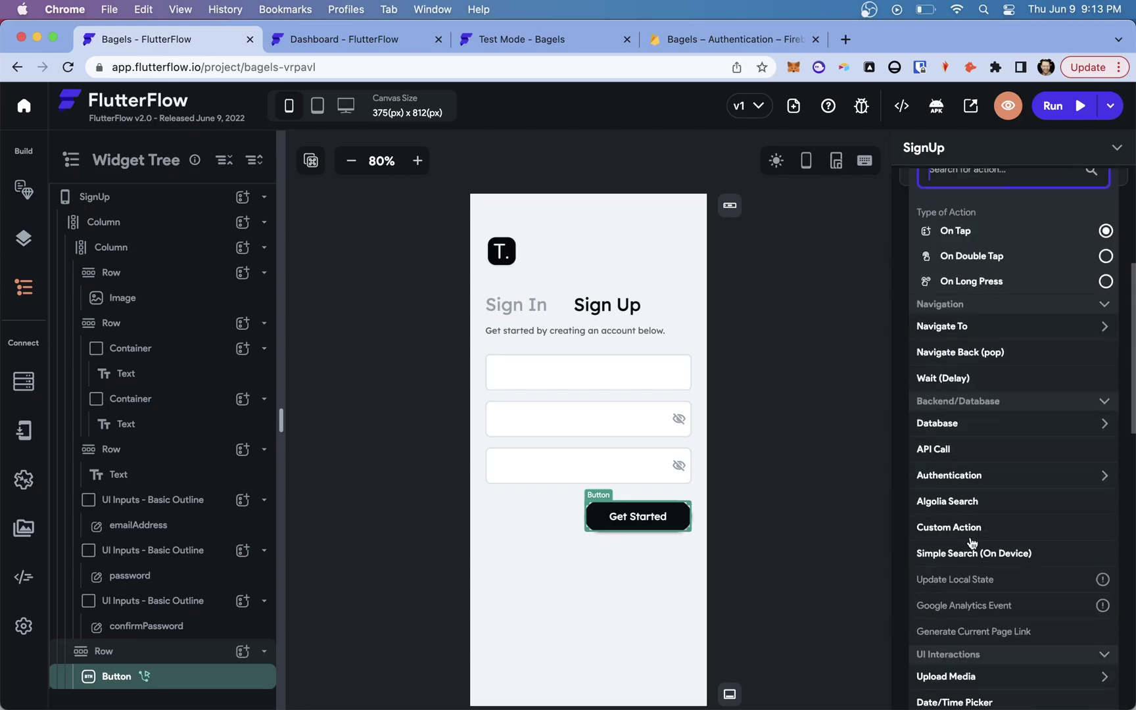
pyautogui.scroll(-2, 985, 470)
pyautogui.click(1009, 467)
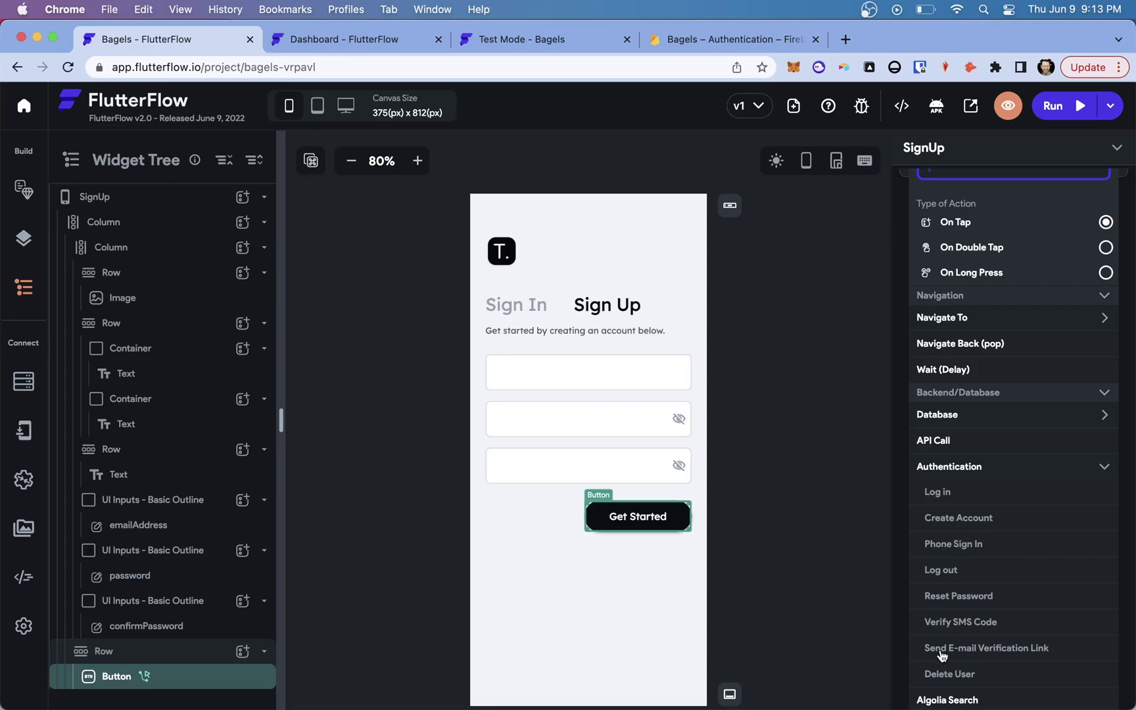
pyautogui.scroll(4, 948, 582)
pyautogui.scroll(3, 948, 578)
pyautogui.scroll(3, 948, 577)
pyautogui.click(1101, 358)
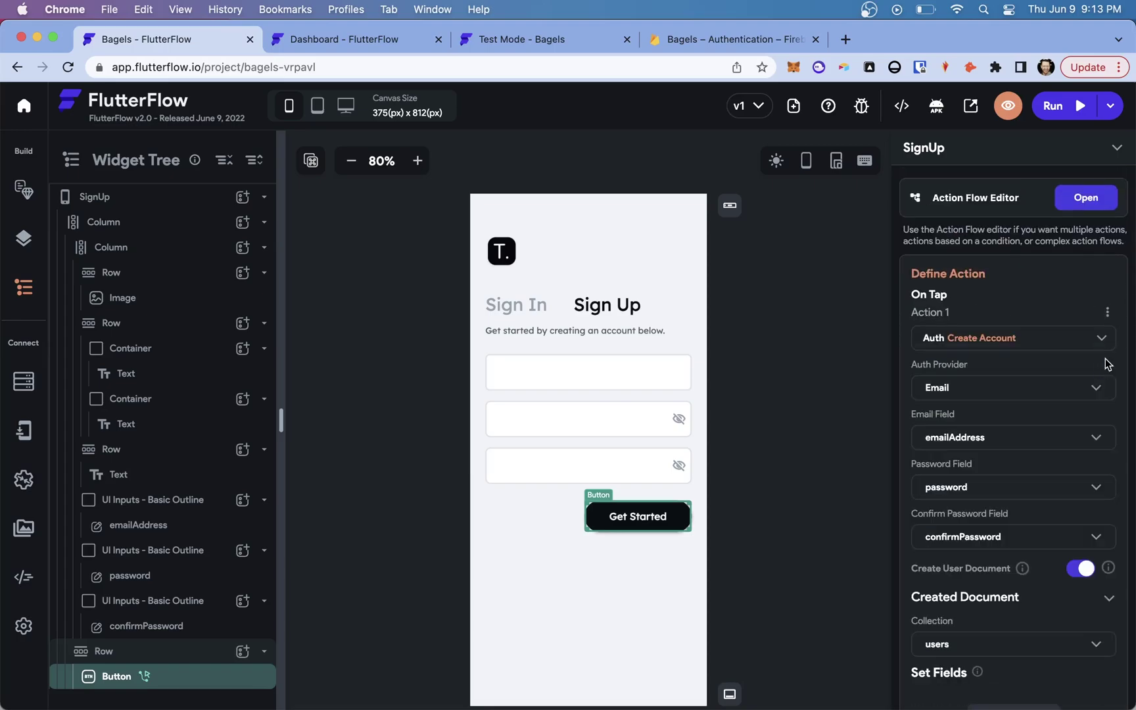
# - Keep Email as the provider and emailAddress as the email field, then select that field
pyautogui.click(953, 392)
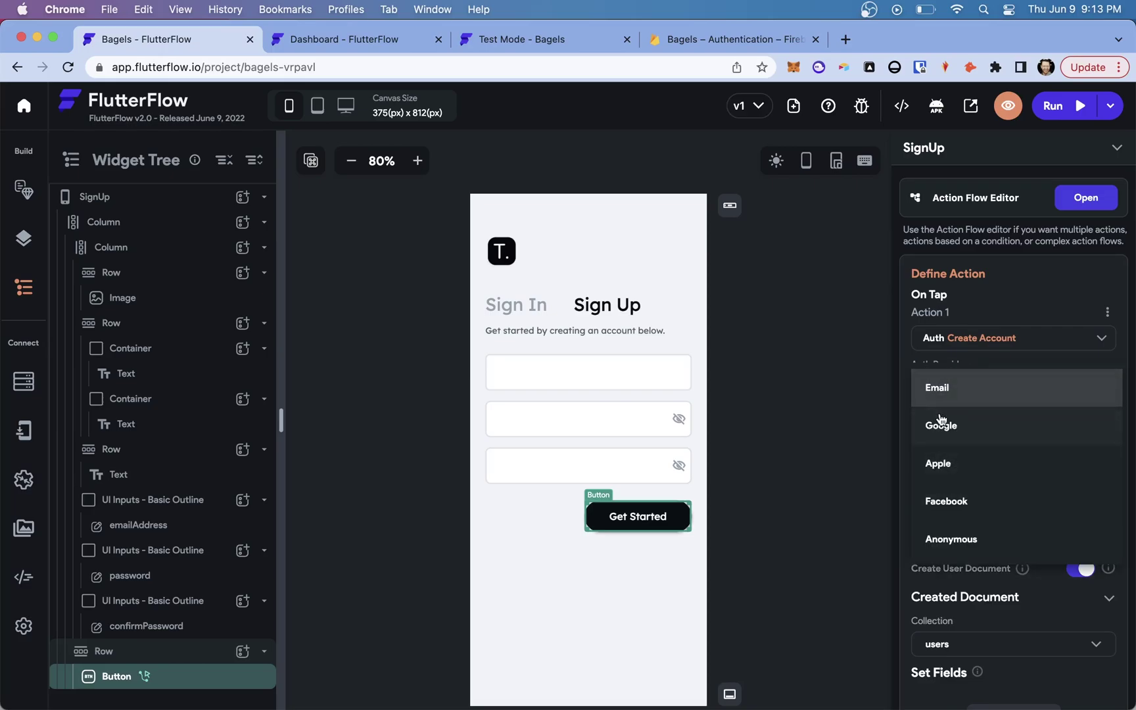
pyautogui.click(906, 347)
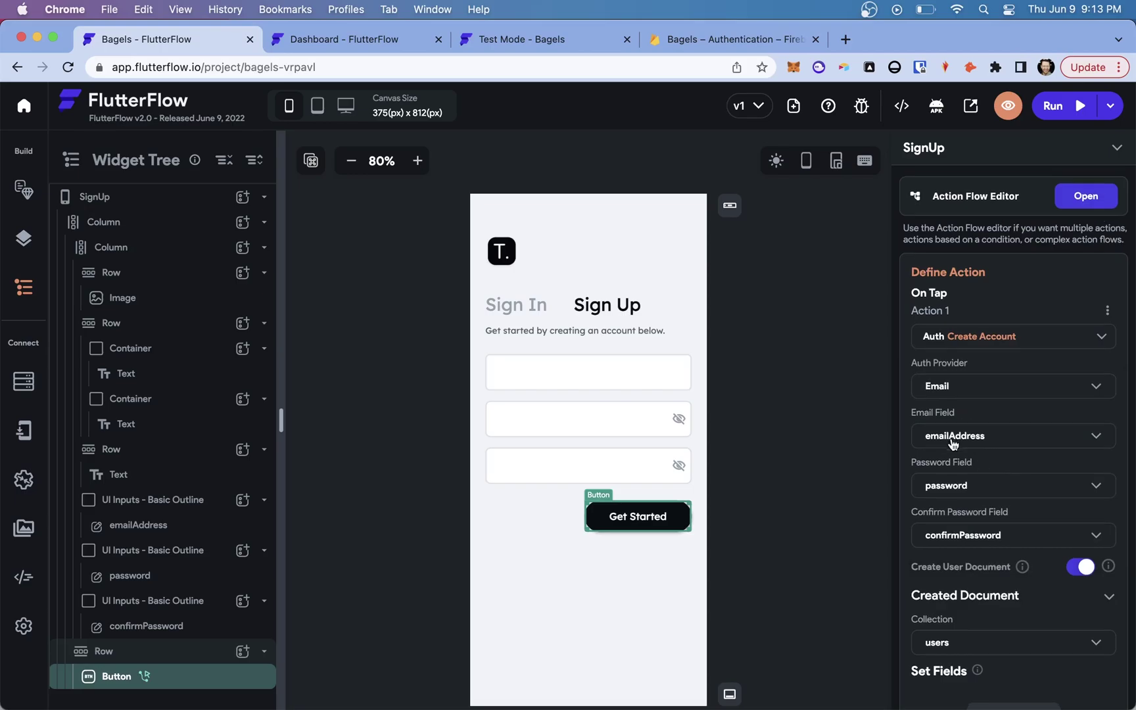
pyautogui.scroll(-2, 955, 445)
pyautogui.click(964, 379)
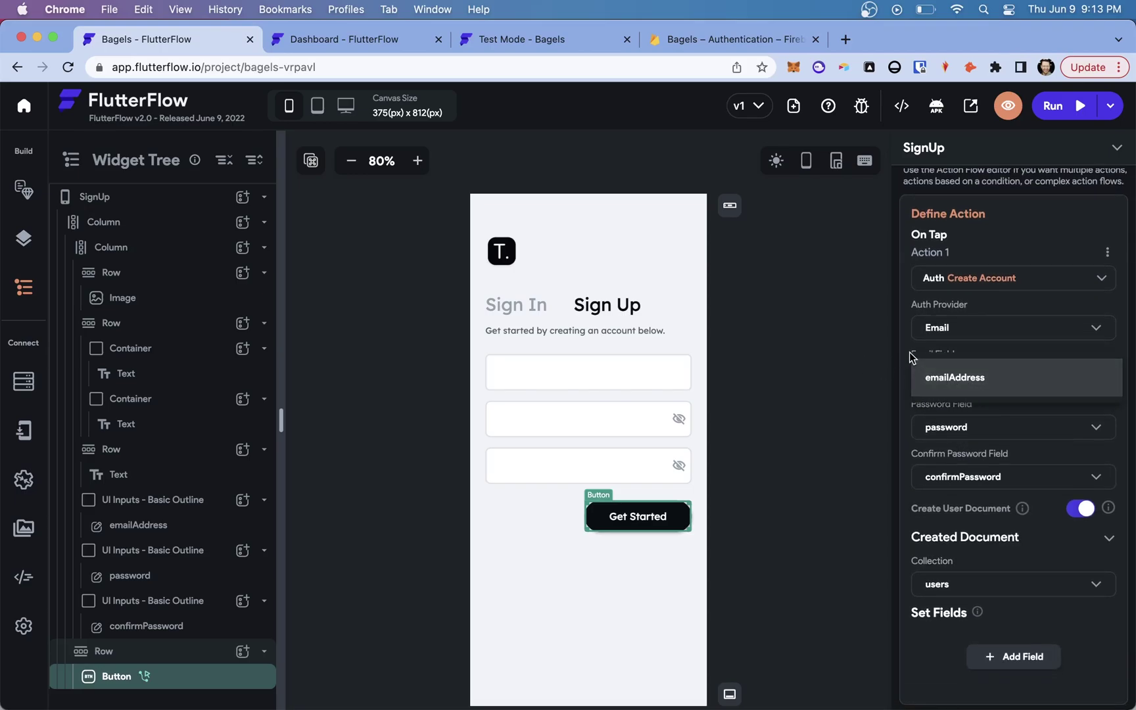
pyautogui.click(950, 379)
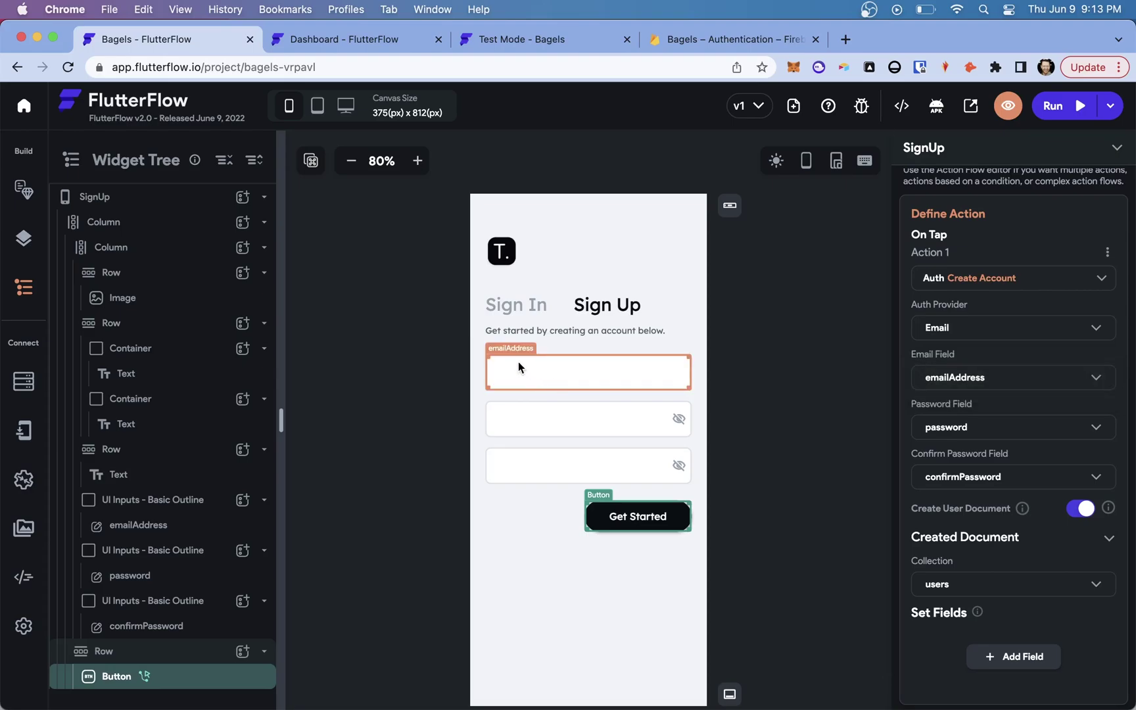
pyautogui.click(518, 361)
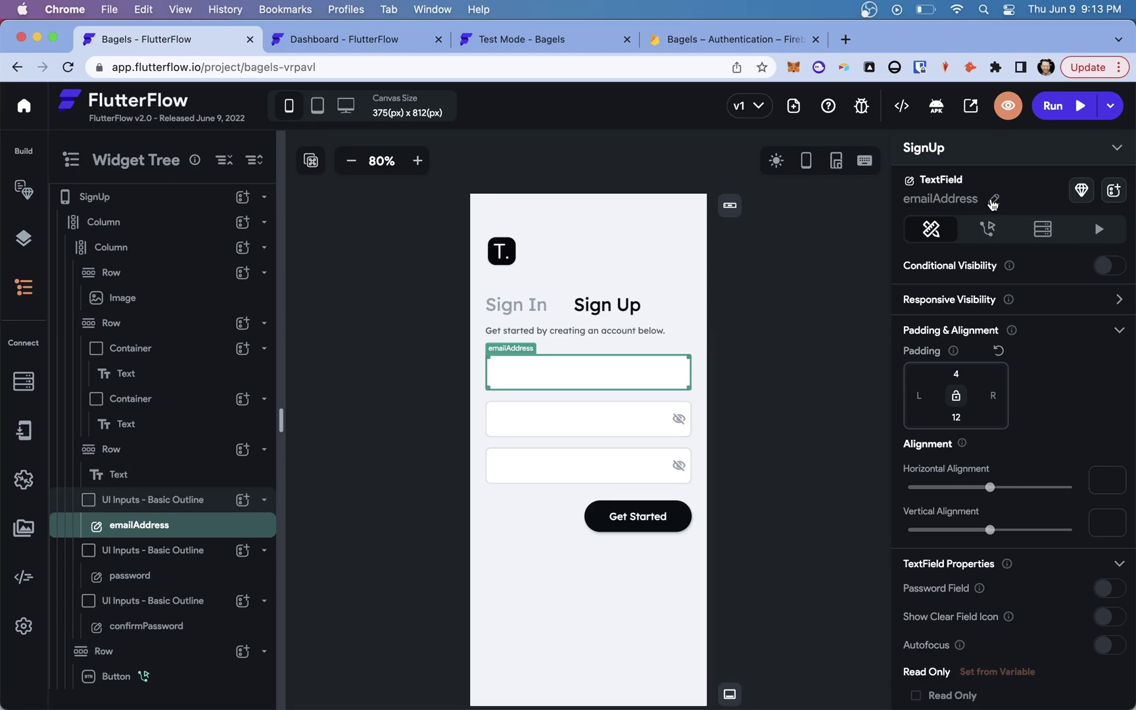
# - Shorten the TextField name from emailAddress to 'email' and confirm it
pyautogui.press('BackSpace')
pyautogui.press('BackSpace')
pyautogui.press('BackSpace')
pyautogui.press('BackSpace')
pyautogui.press('BackSpace')
pyautogui.press('BackSpace')
pyautogui.press('BackSpace')
pyautogui.press('BackSpace')
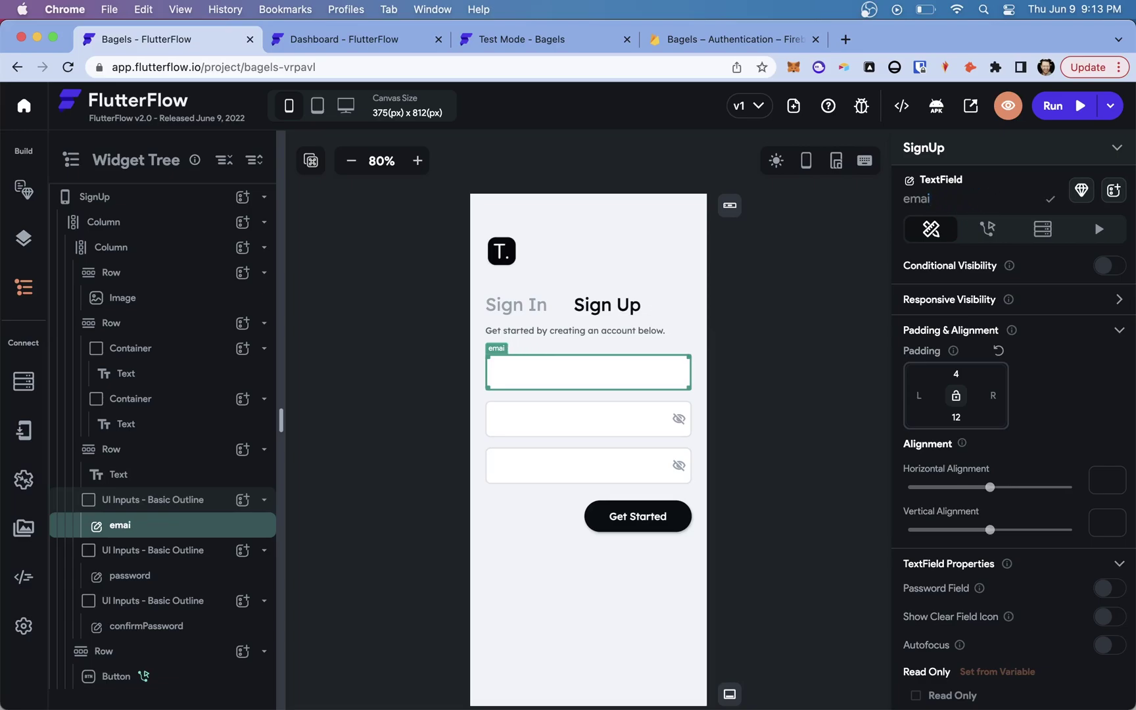
pyautogui.write('l')
pyautogui.click(1049, 198)
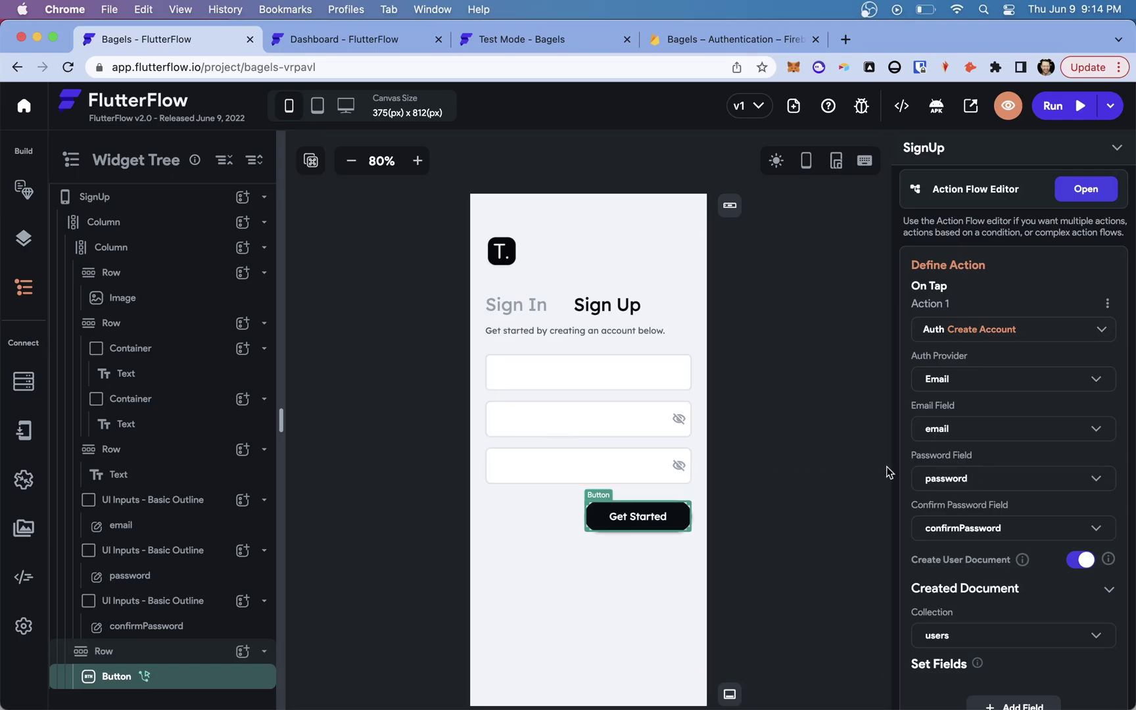
pyautogui.click(986, 478)
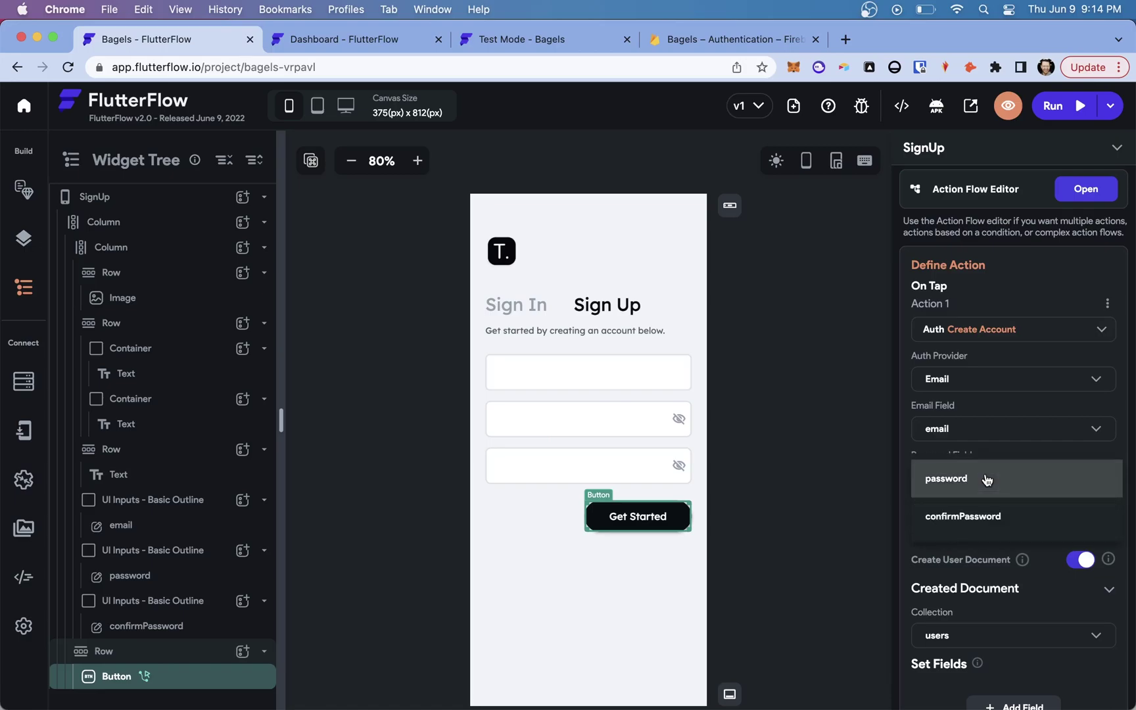
pyautogui.click(938, 512)
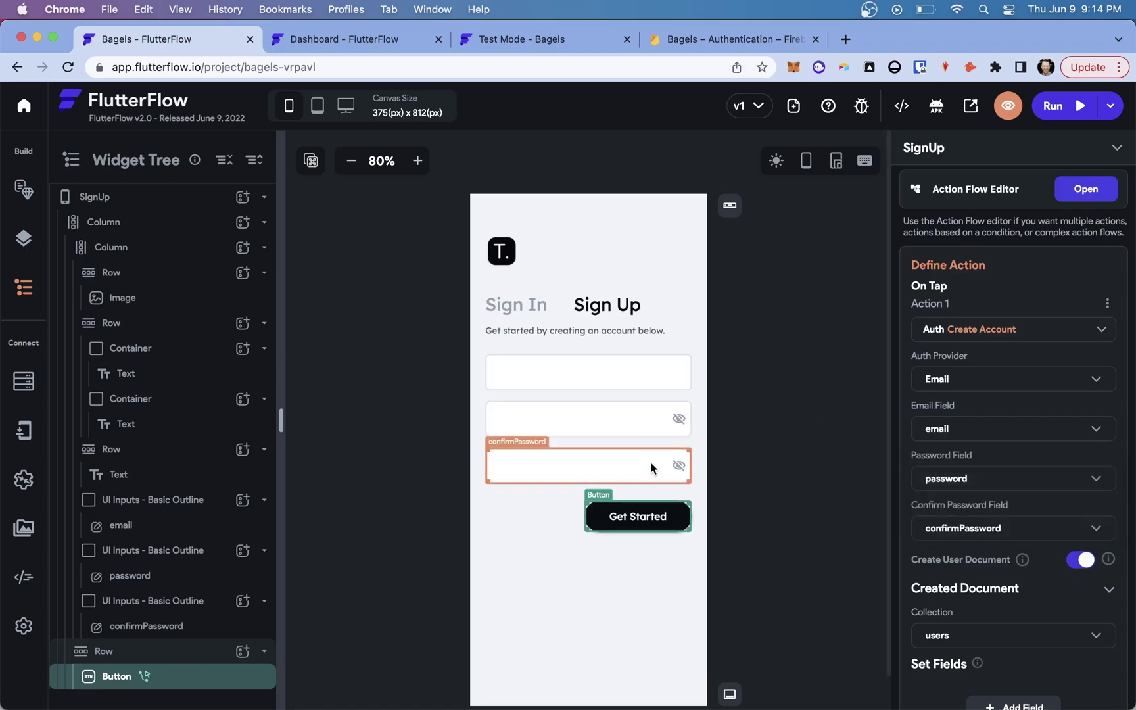
pyautogui.scroll(-3, 918, 452)
pyautogui.scroll(-2, 977, 453)
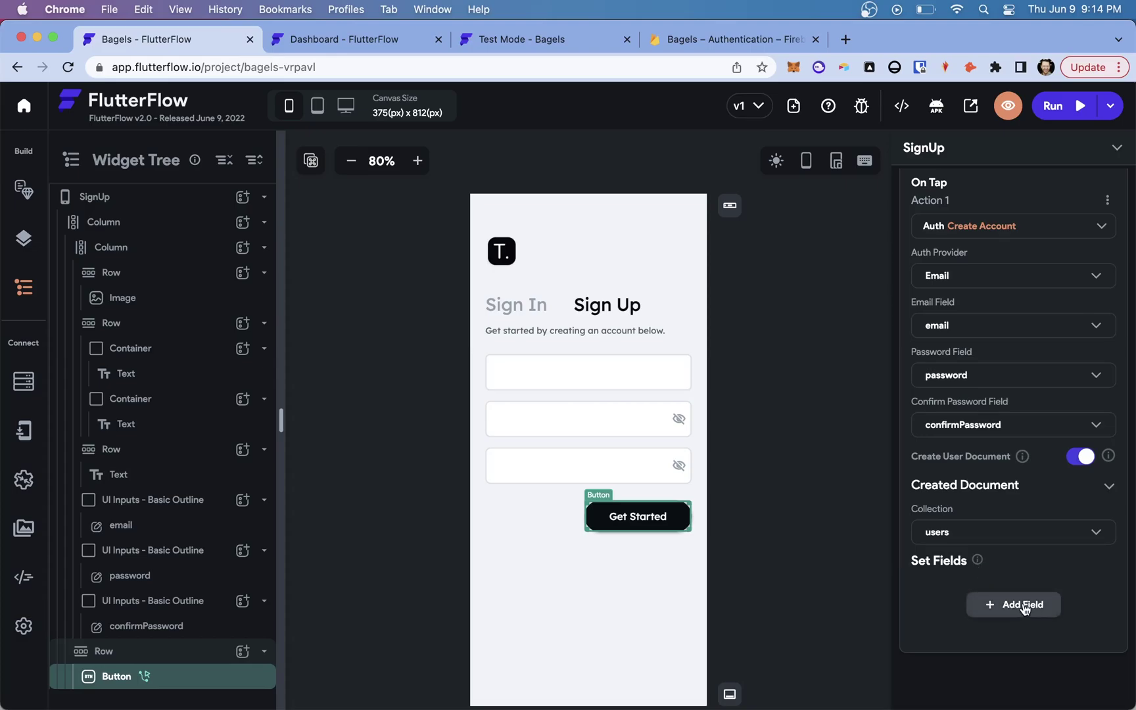
pyautogui.scroll(5, 1023, 606)
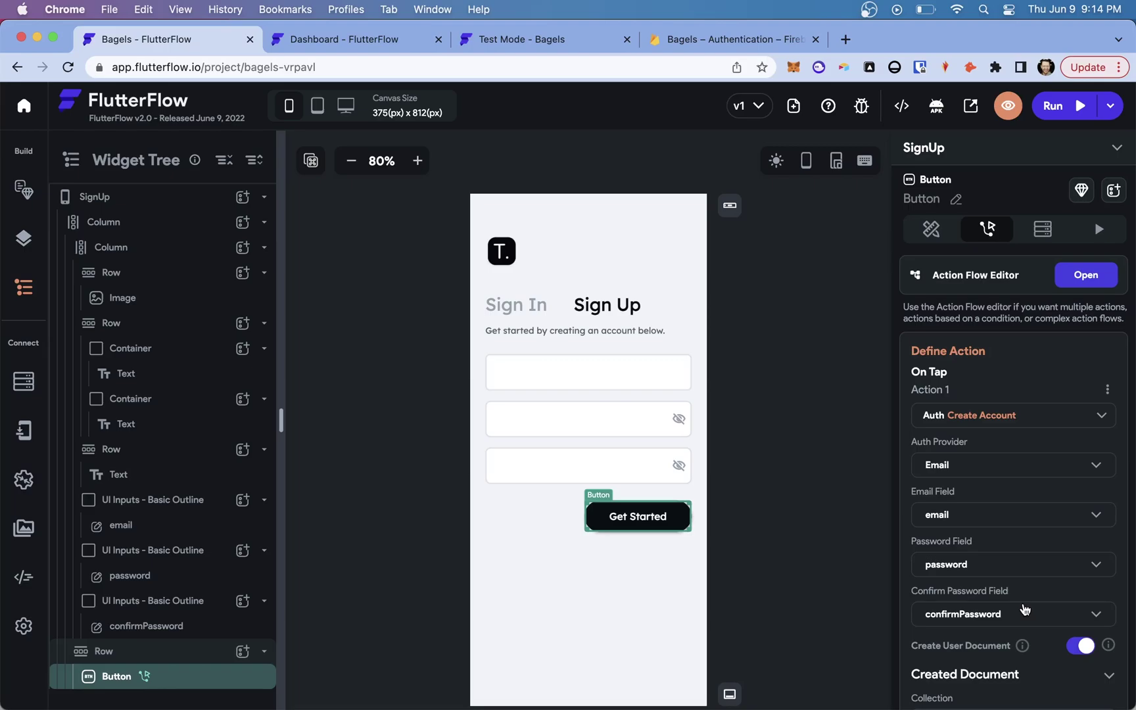